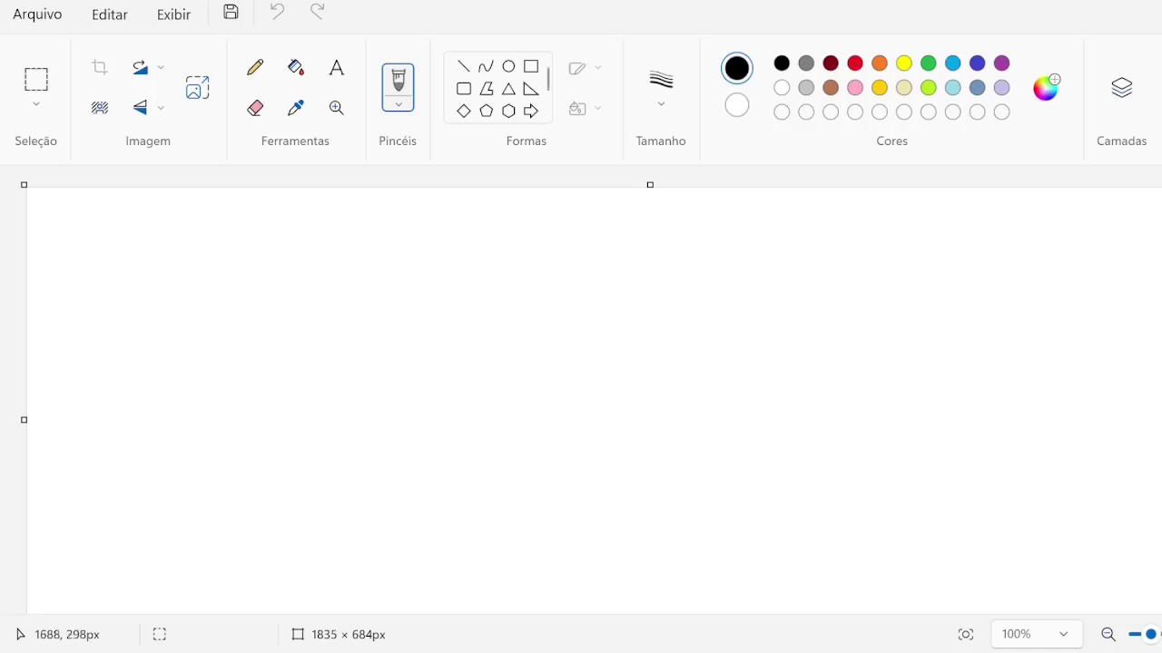
# - Draw a black-outlined circle about 467 × 467 px in the middle of the canvas
pyautogui.click(509, 66)
pyautogui.moveTo(662, 369); pyautogui.dragTo(875, 582)
pyautogui.hotkey('ctrl', 'z')
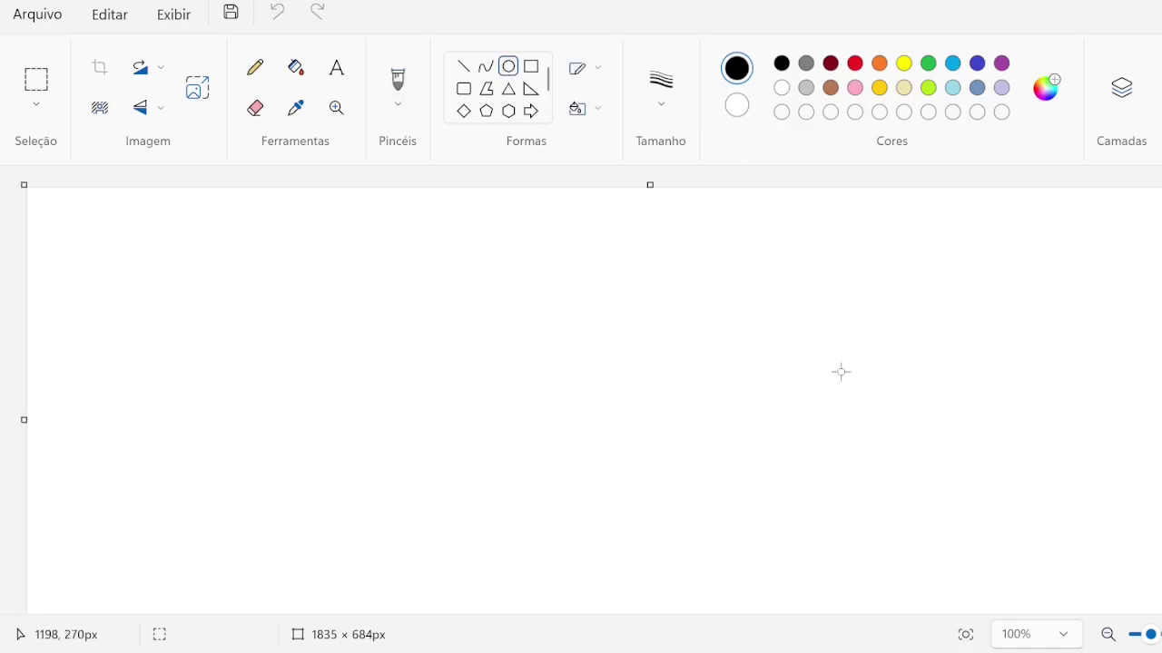
pyautogui.moveTo(631, 229)
pyautogui.mouseDown()
pyautogui.moveTo(969, 463)
pyautogui.moveTo(949, 548)
pyautogui.mouseUp()
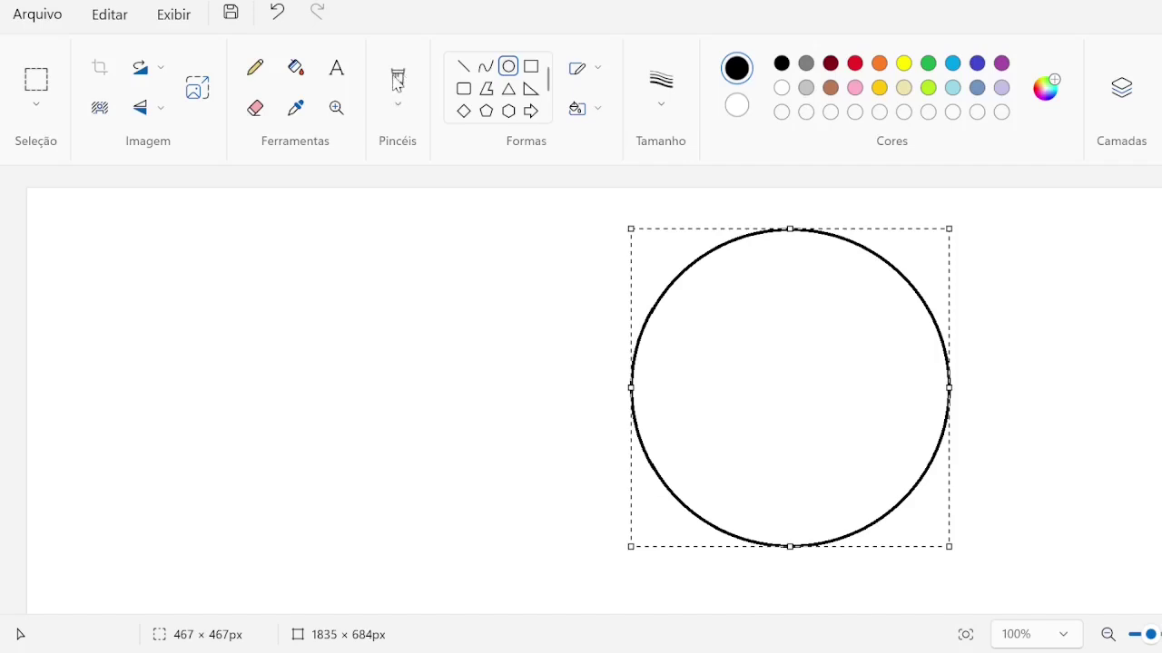
# - Give the large circle a solid custom golden-yellow fill with an outline in the same colour
pyautogui.click(878, 88)
pyautogui.rightClick(782, 111)
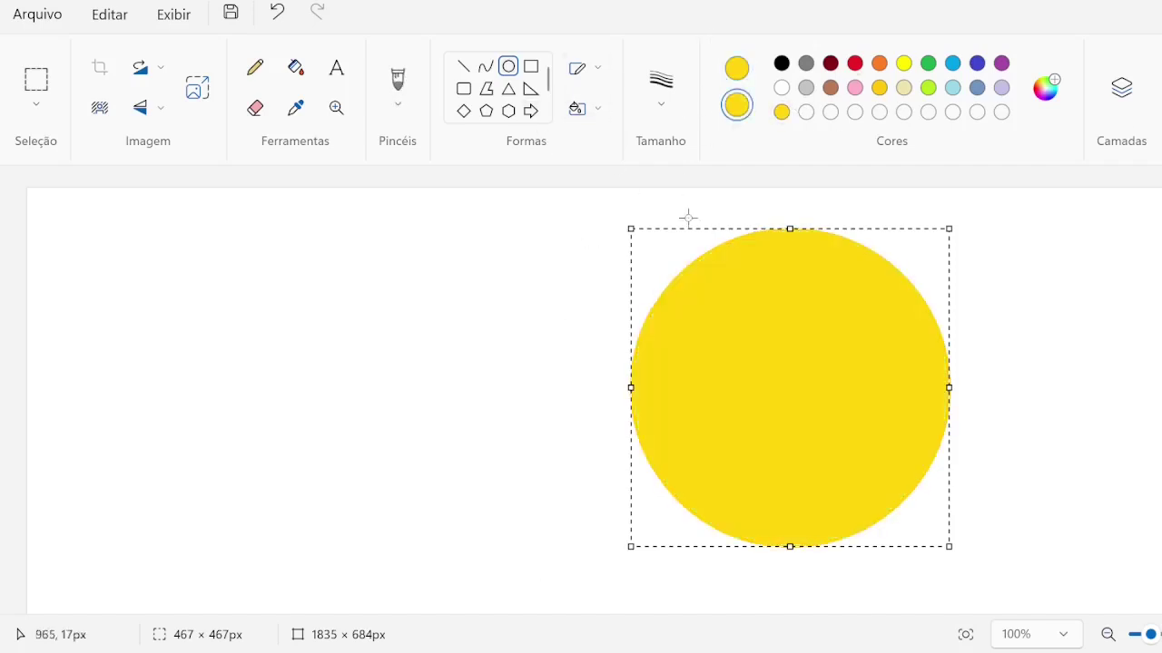
pyautogui.click(687, 218)
pyautogui.click(531, 67)
pyautogui.moveTo(150, 347); pyautogui.dragTo(215, 466)
pyautogui.click(781, 63)
pyautogui.moveTo(215, 406); pyautogui.dragTo(193, 412)
pyautogui.press('Delete')
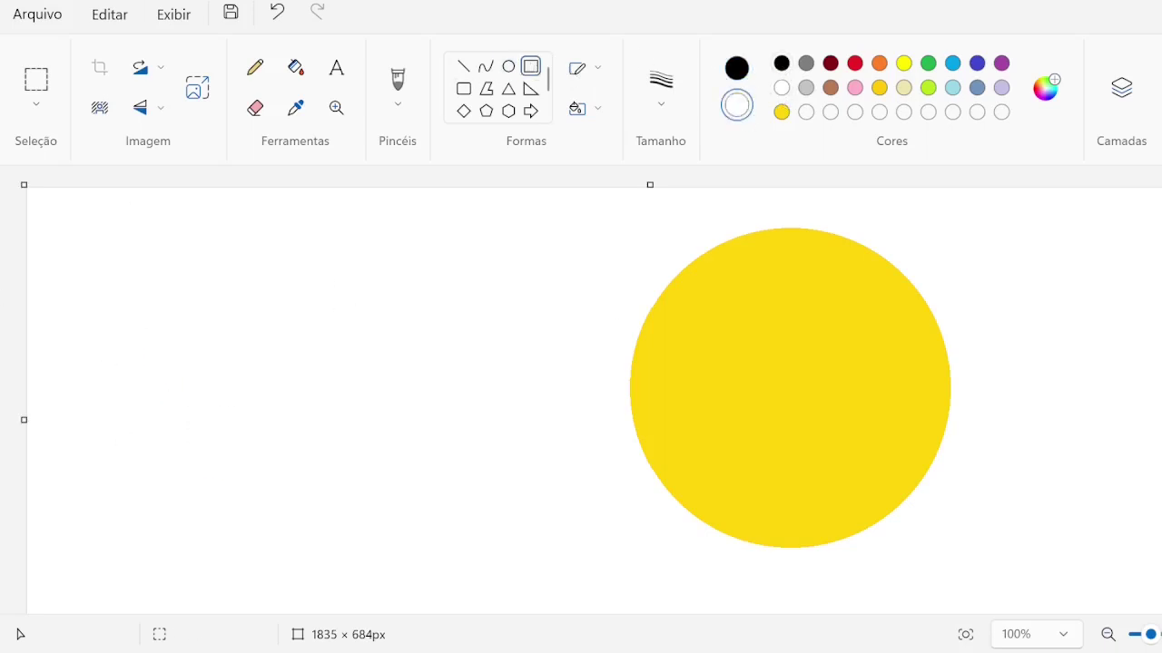
# - Draw two long horizontal black guide lines into the yellow circle, the lower one first and the upper one about 1004 px long
pyautogui.moveTo(104, 456)
pyautogui.mouseDown()
pyautogui.moveTo(798, 478)
pyautogui.moveTo(811, 467)
pyautogui.mouseUp()
pyautogui.moveTo(689, 467)
pyautogui.mouseDown()
pyautogui.moveTo(623, 462)
pyautogui.moveTo(678, 514)
pyautogui.mouseUp()
pyautogui.moveTo(101, 284); pyautogui.dragTo(790, 284)
pyautogui.moveTo(716, 284); pyautogui.dragTo(726, 263)
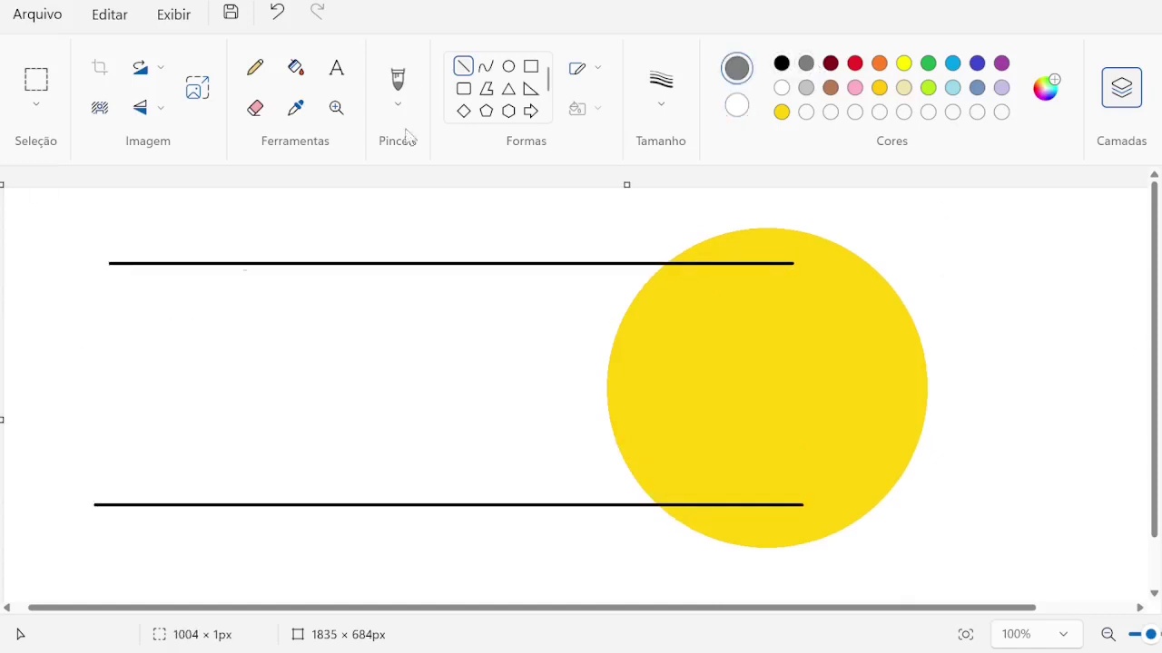
# - Draw a grey-outlined circle about 122 × 122 px over the left end of the upper guide line
pyautogui.moveTo(112, 256)
pyautogui.mouseDown()
pyautogui.moveTo(200, 342)
pyautogui.moveTo(179, 324)
pyautogui.mouseUp()
pyautogui.hotkey('ctrl', 'z')
pyautogui.moveTo(79, 230); pyautogui.dragTo(167, 314)
pyautogui.moveTo(141, 246); pyautogui.dragTo(175, 260)
# - Draw a grey-outlined rectangle about 120 × 140 px directly beneath the grey circle and nudge it down towards the lower guide line
pyautogui.click(530, 66)
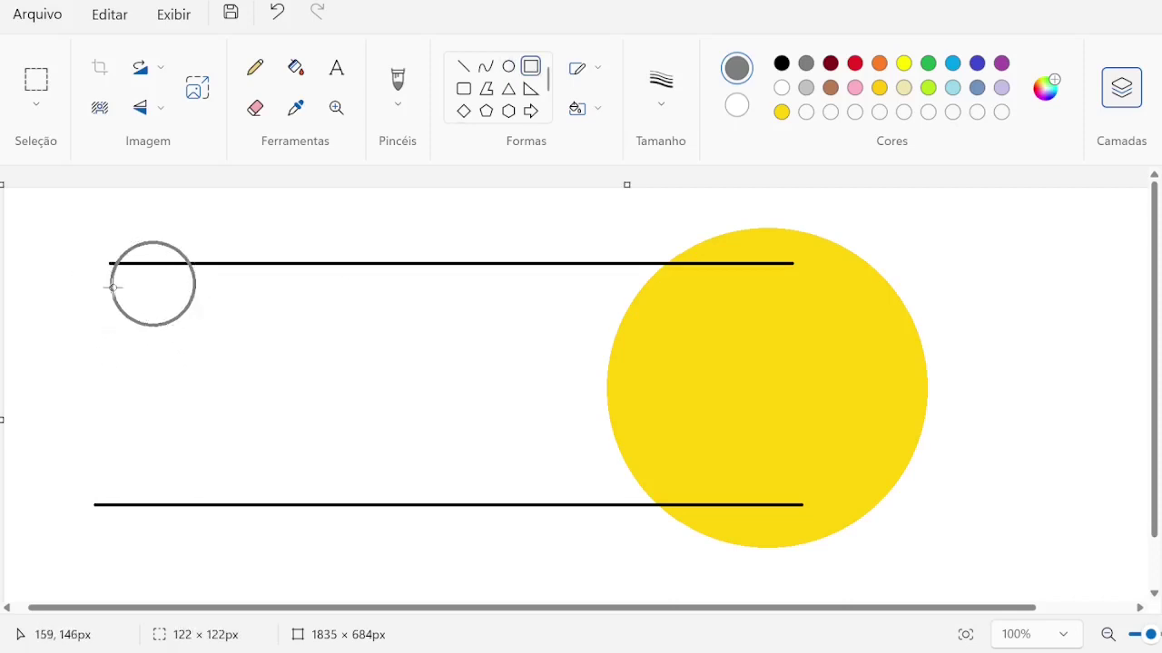
pyautogui.moveTo(113, 287)
pyautogui.mouseDown()
pyautogui.moveTo(195, 368)
pyautogui.moveTo(143, 359)
pyautogui.mouseUp()
pyautogui.press('Down')
pyautogui.press('Down')
pyautogui.press('Down')
pyautogui.press('Down')
pyautogui.press('Down')
pyautogui.press('Down')
pyautogui.press('Down')
pyautogui.press('Down')
pyautogui.moveTo(110, 409); pyautogui.dragTo(107, 390)
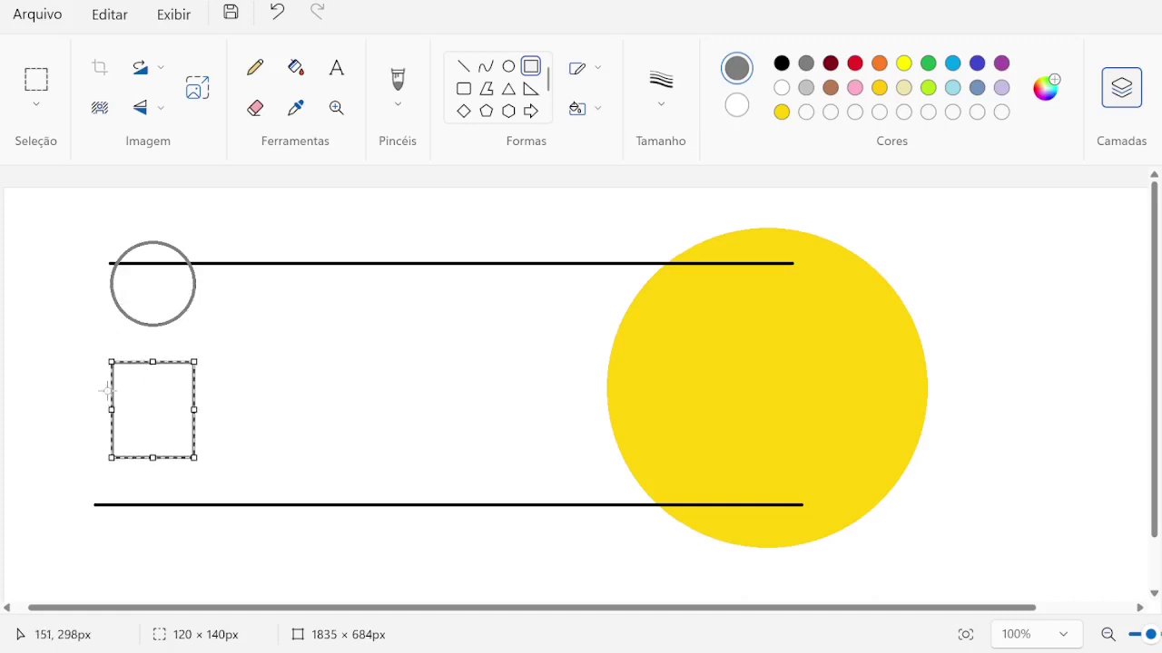
pyautogui.press('Down')
pyautogui.press('Down')
pyautogui.press('Down')
pyautogui.press('Down')
pyautogui.press('Down')
pyautogui.press('Down')
pyautogui.press('Down')
pyautogui.press('Down')
# - Draw a grey circle about 120 × 120 px centred on the rectangle's top edge to round it off
pyautogui.click(508, 67)
pyautogui.moveTo(107, 349); pyautogui.dragTo(200, 446)
pyautogui.hotkey('ctrl', 'z')
pyautogui.moveTo(112, 368); pyautogui.dragTo(213, 450)
pyautogui.moveTo(128, 390); pyautogui.dragTo(190, 361)
# - Select the topmost grey circle and move it slightly up, away from the rounded body
pyautogui.click(336, 105)
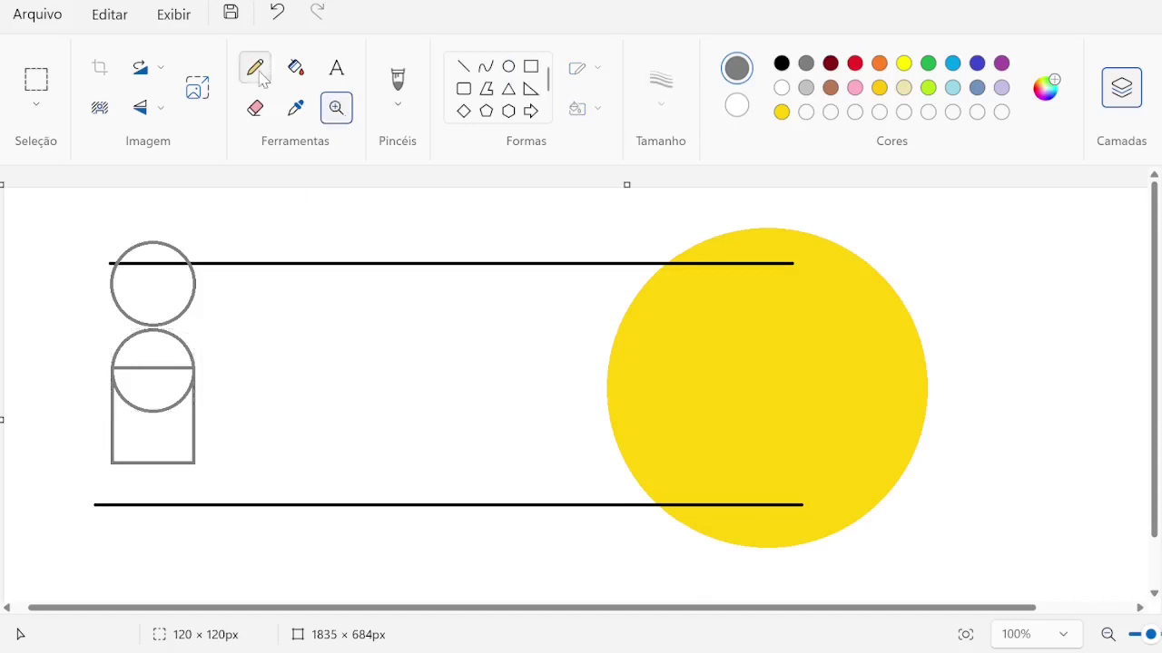
pyautogui.click(169, 375)
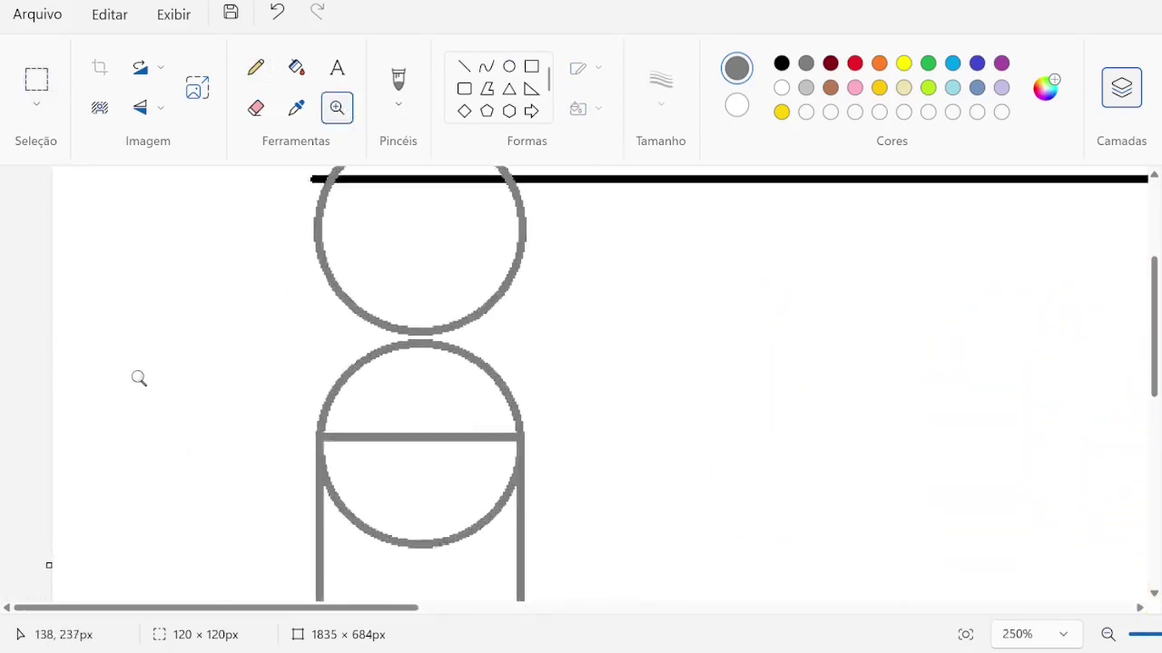
pyautogui.click(36, 87)
pyautogui.scroll(-1, 532, 290)
pyautogui.scroll(3, 532, 290)
pyautogui.moveTo(239, 286); pyautogui.dragTo(590, 554)
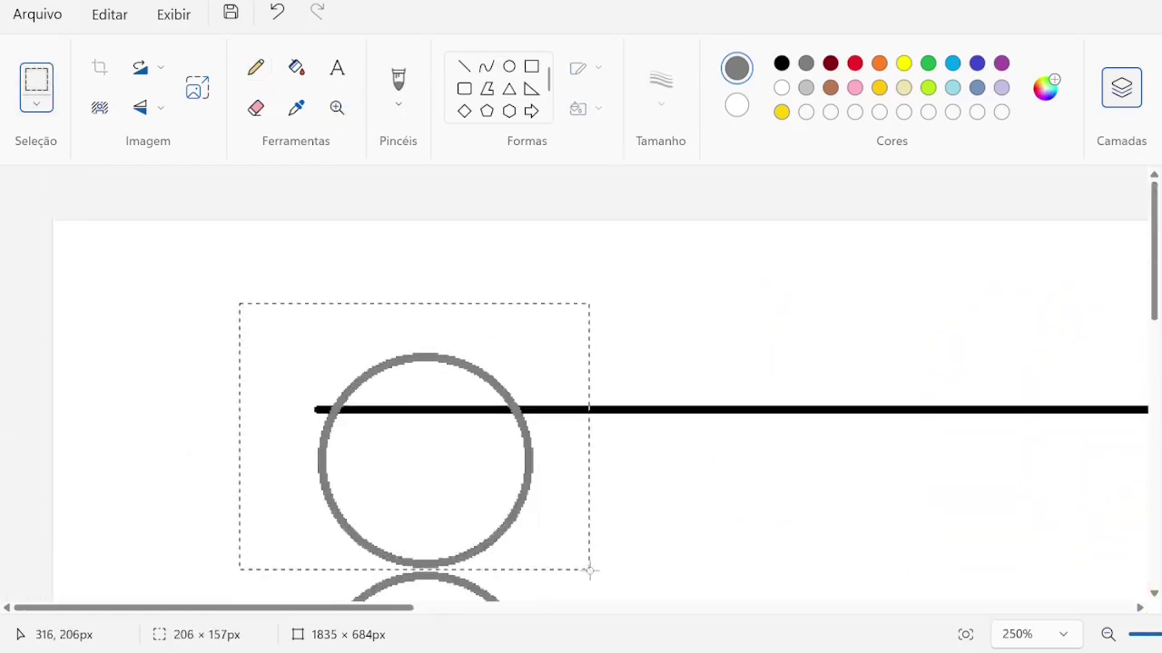
pyautogui.moveTo(324, 543); pyautogui.dragTo(495, 402)
# - Fill the separate grey circle and the rounded body beneath it with solid grey
pyautogui.scroll(-5, 324, 530)
pyautogui.click(255, 107)
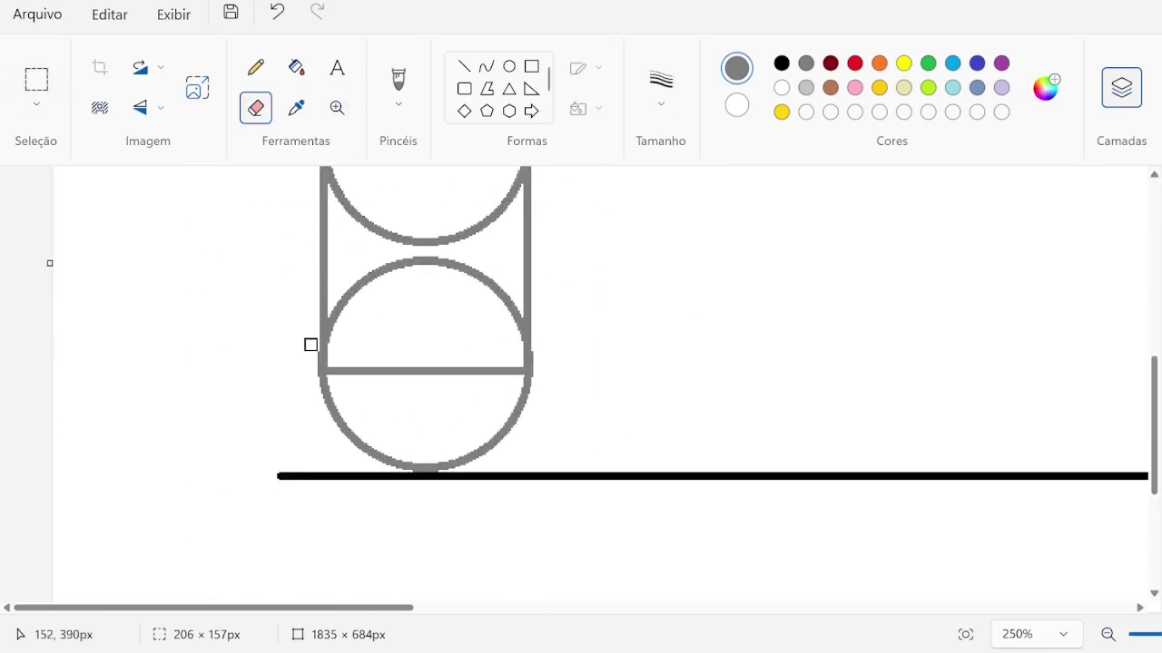
pyautogui.scroll(2, 538, 355)
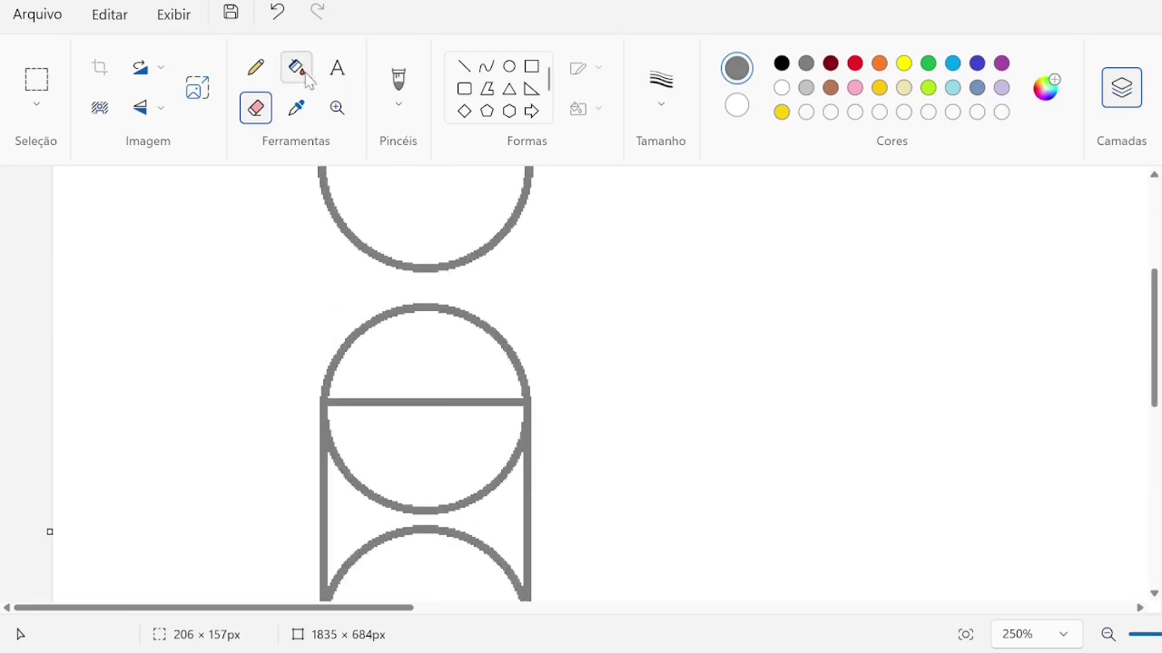
pyautogui.click(296, 67)
pyautogui.click(420, 413)
pyautogui.scroll(-1, 421, 426)
pyautogui.click(420, 426)
pyautogui.scroll(-2, 435, 388)
pyautogui.scroll(-5, 436, 388)
pyautogui.scroll(3, 506, 233)
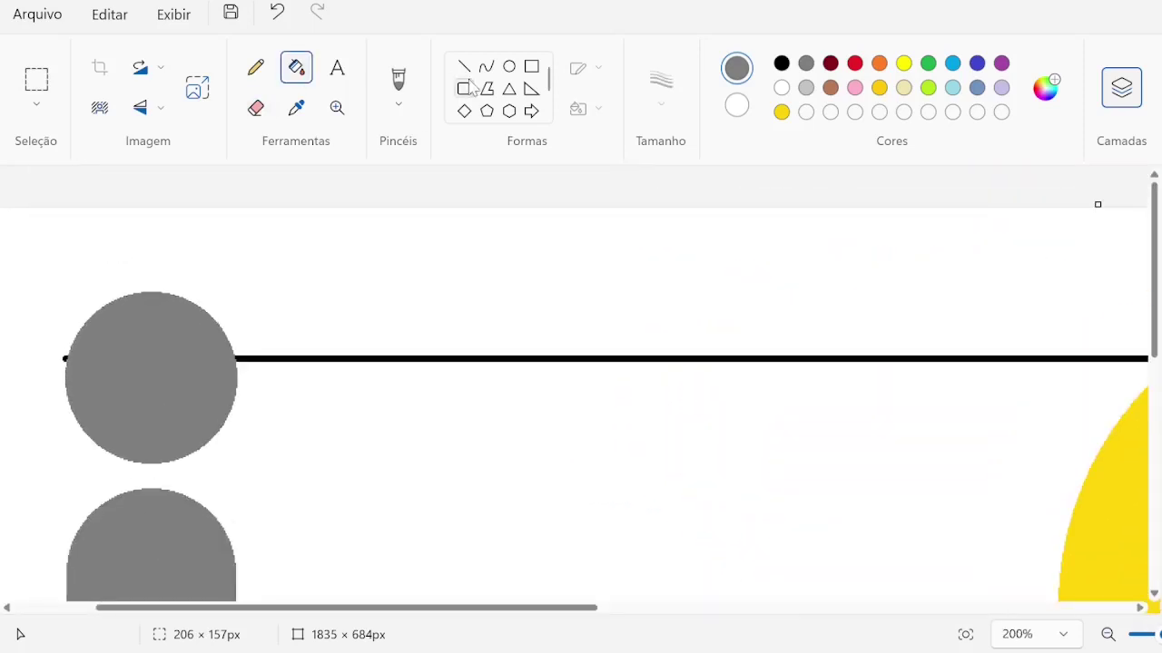
# - Draw a tall grey-outlined rectangle about 64 × 290 px just right of the filled grey body
pyautogui.click(531, 67)
pyautogui.scroll(-3, 260, 355)
pyautogui.scroll(3, 308, 417)
pyautogui.moveTo(278, 475); pyautogui.dragTo(365, 353)
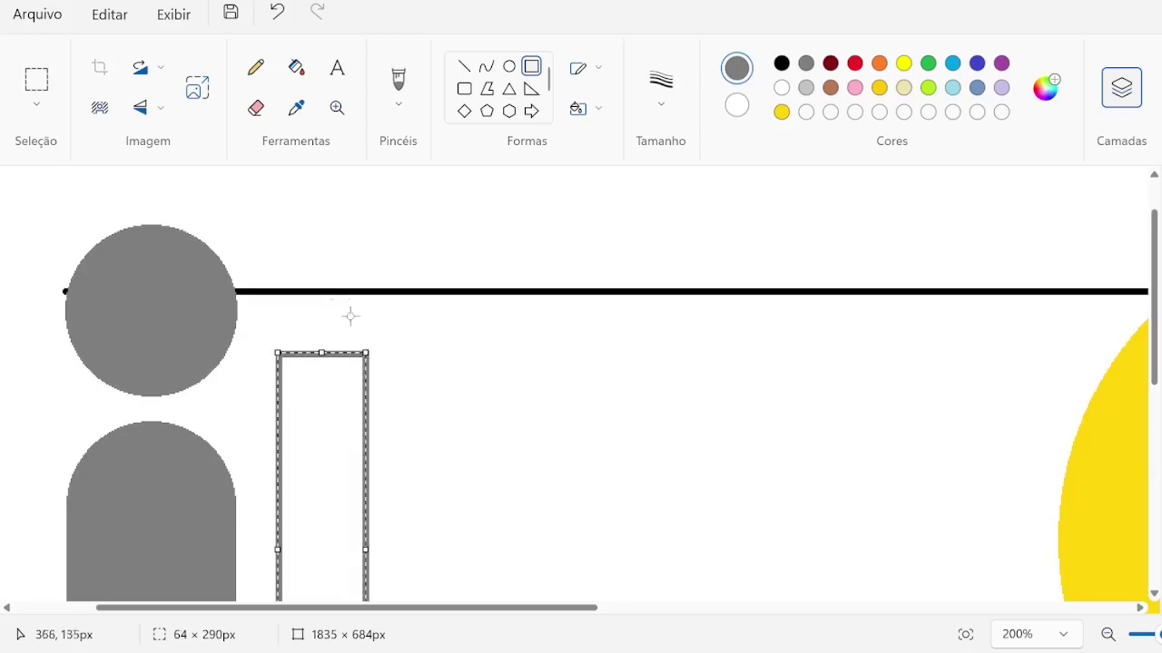
# - Draw a grey-outlined circle over the tall rectangle's top end, touching the upper guide line
pyautogui.click(509, 67)
pyautogui.moveTo(257, 302)
pyautogui.mouseDown()
pyautogui.moveTo(389, 402)
pyautogui.moveTo(372, 417)
pyautogui.mouseUp()
pyautogui.moveTo(340, 323)
pyautogui.mouseDown()
pyautogui.moveTo(363, 290)
pyautogui.moveTo(360, 327)
pyautogui.moveTo(364, 308)
pyautogui.mouseUp()
pyautogui.scroll(-3, 485, 175)
pyautogui.hotkey('ctrl', 'v')
pyautogui.moveTo(52, 231); pyautogui.dragTo(322, 293)
pyautogui.press('Delete')
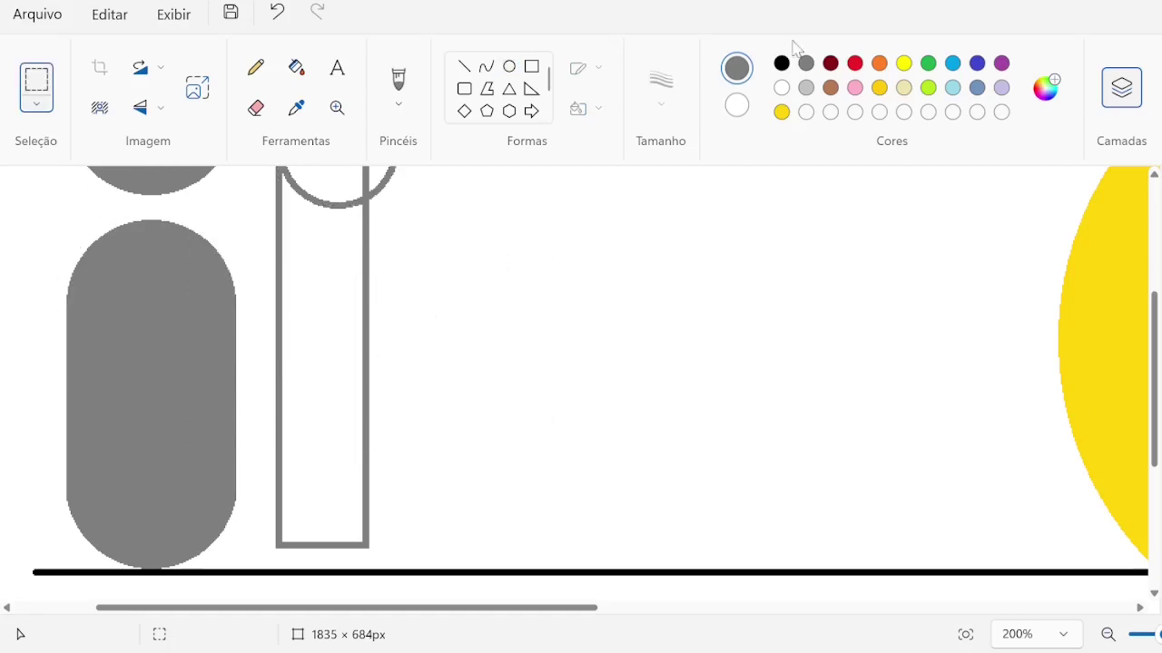
# - Draw a light grey circle about 65 × 65 px at the tall rectangle's base and nudge it down to the lower guide line
pyautogui.click(509, 66)
pyautogui.moveTo(277, 450); pyautogui.dragTo(404, 539)
pyautogui.press('Down')
pyautogui.press('Down')
pyautogui.press('Down')
pyautogui.press('Down')
pyautogui.press('Down')
pyautogui.press('Down')
pyautogui.press('Down')
pyautogui.press('Down')
pyautogui.press('Down')
pyautogui.press('Down')
pyautogui.press('Down')
pyautogui.press('Down')
pyautogui.press('Down')
pyautogui.press('Down')
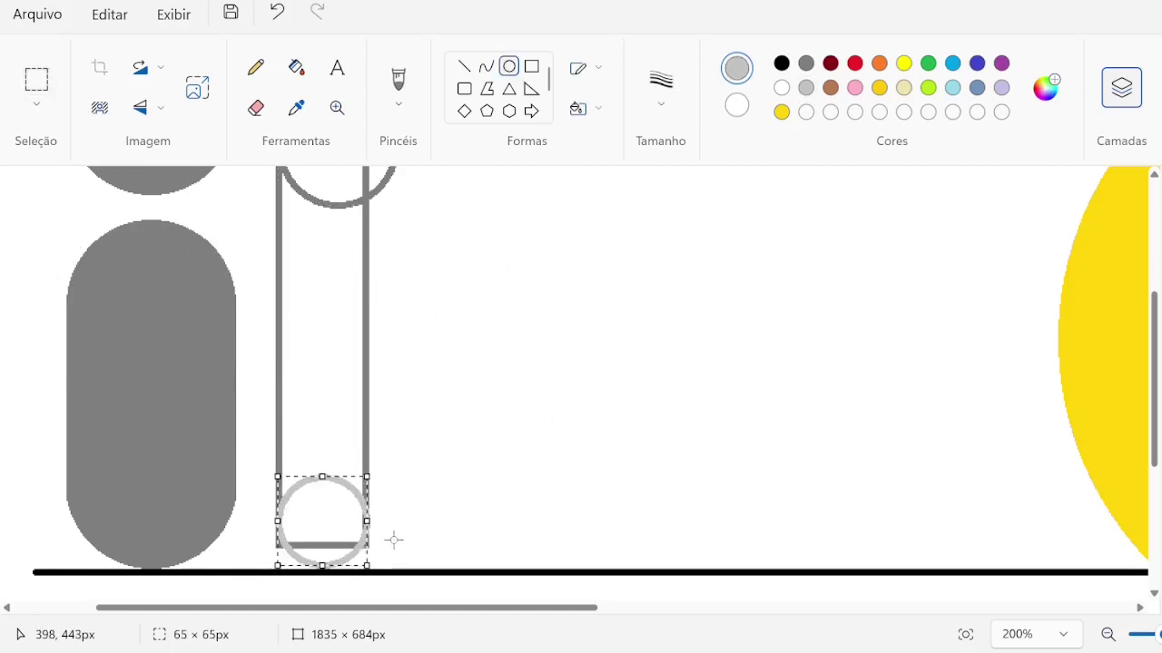
pyautogui.click(419, 371)
# - Fill the tall rectangle's bottom-left corner outside the small circle with white, undoing the fill that goes wrong
pyautogui.click(296, 67)
pyautogui.click(781, 88)
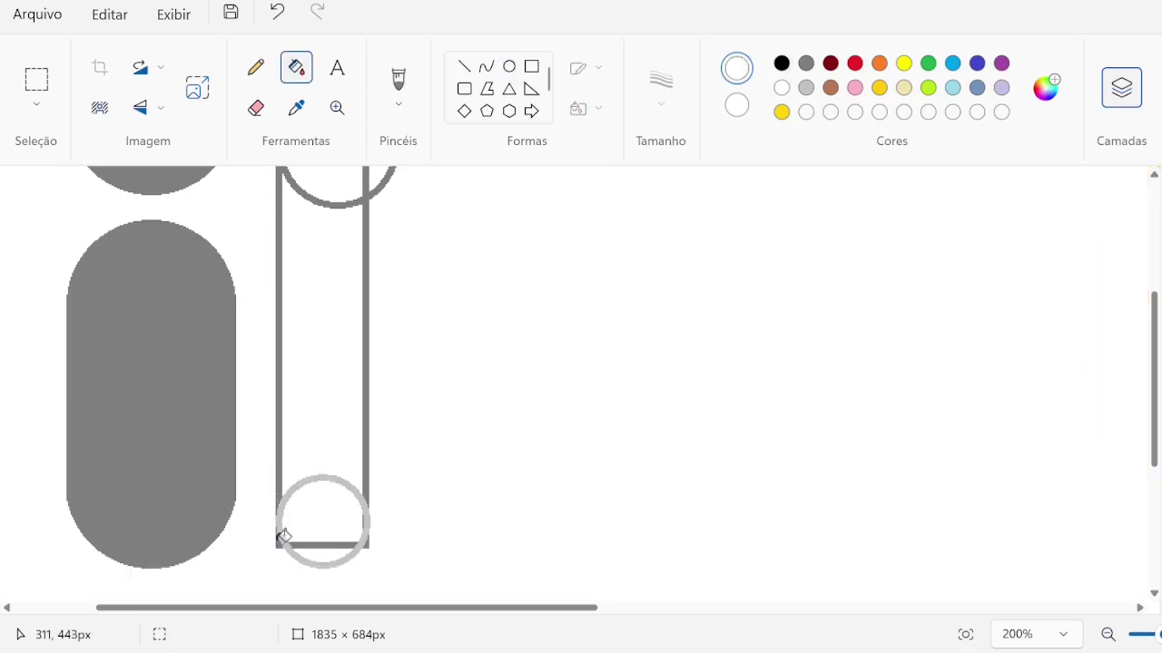
pyautogui.click(368, 539)
pyautogui.click(277, 11)
# - Recolour the light grey ring at the tall rectangle's base dark grey with the Fill tool
pyautogui.click(533, 73)
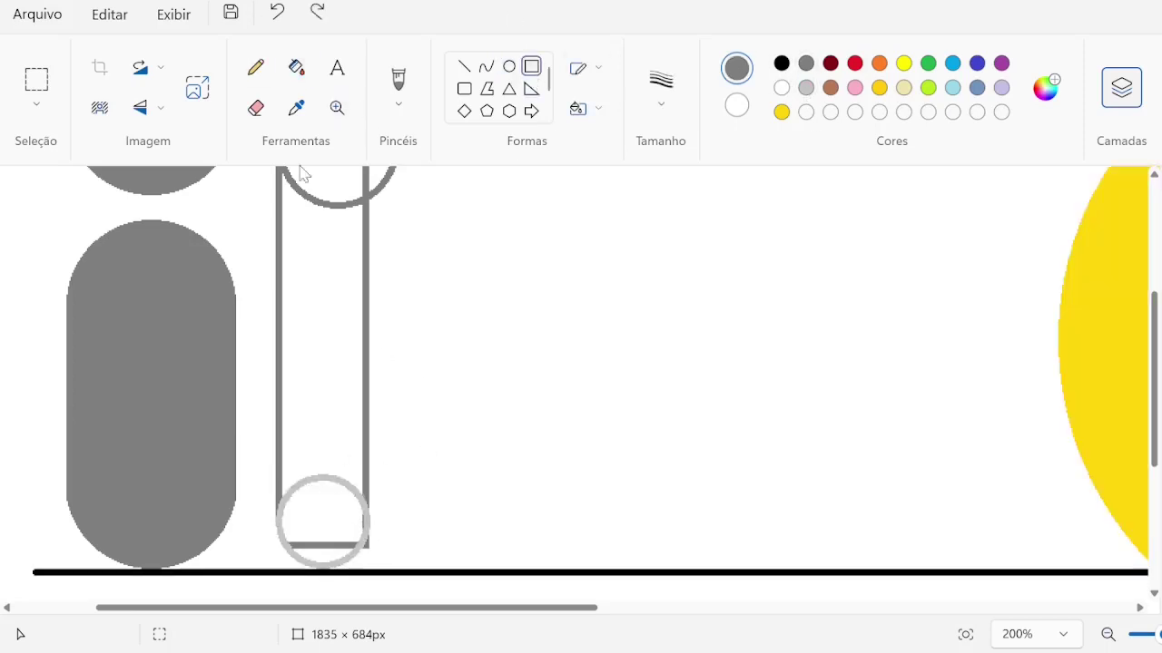
pyautogui.click(296, 67)
pyautogui.click(339, 457)
pyautogui.hotkey('ctrl', 'z')
pyautogui.click(328, 478)
# - Draw a grey-outlined rectangle about 166 × 65 px extending right from the centre of the bottom ring
pyautogui.click(532, 67)
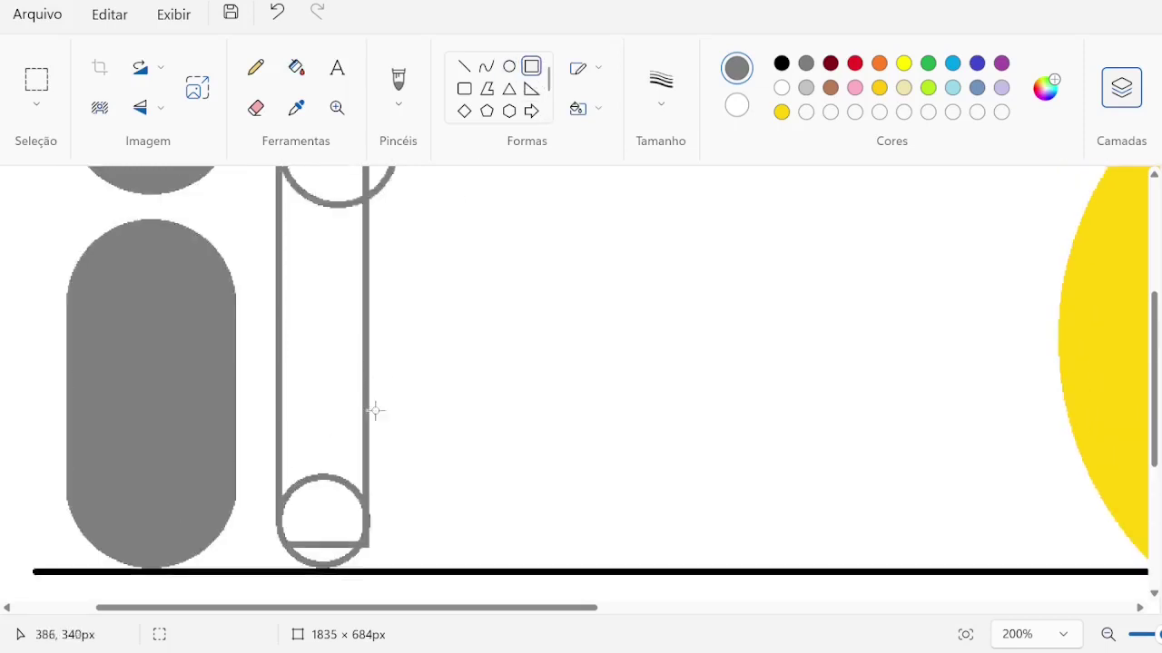
pyautogui.scroll(1, 423, 372)
pyautogui.scroll(-1, 363, 454)
pyautogui.moveTo(323, 564); pyautogui.dragTo(548, 480)
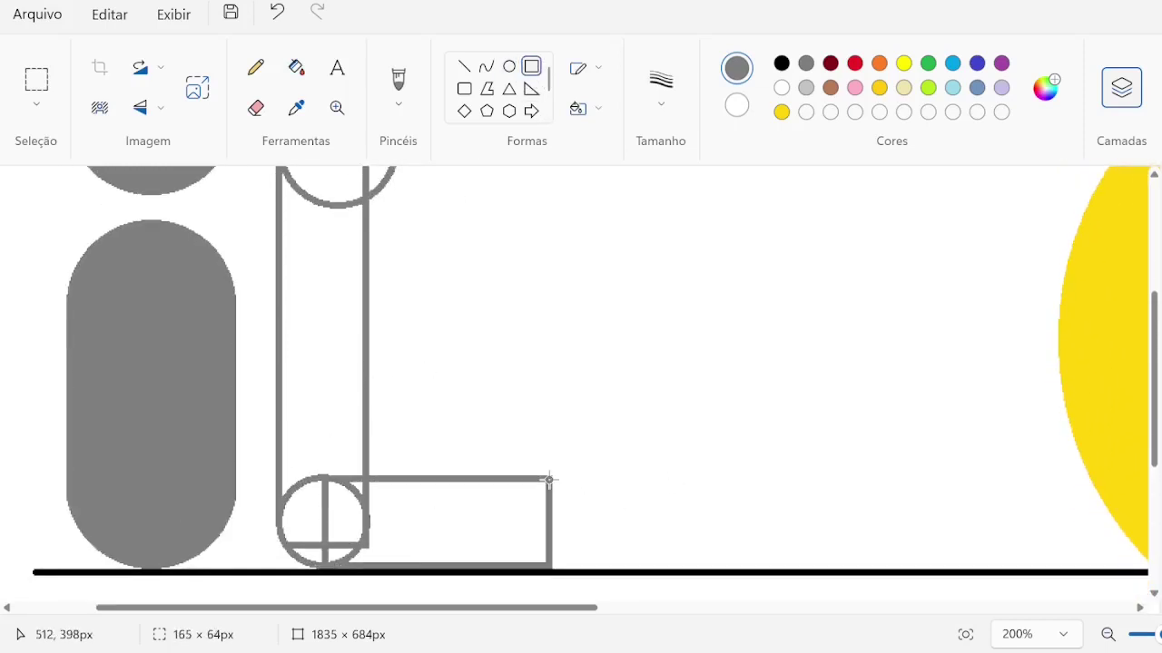
pyautogui.moveTo(550, 520)
pyautogui.mouseDown()
pyautogui.moveTo(577, 518)
pyautogui.moveTo(550, 518)
pyautogui.mouseUp()
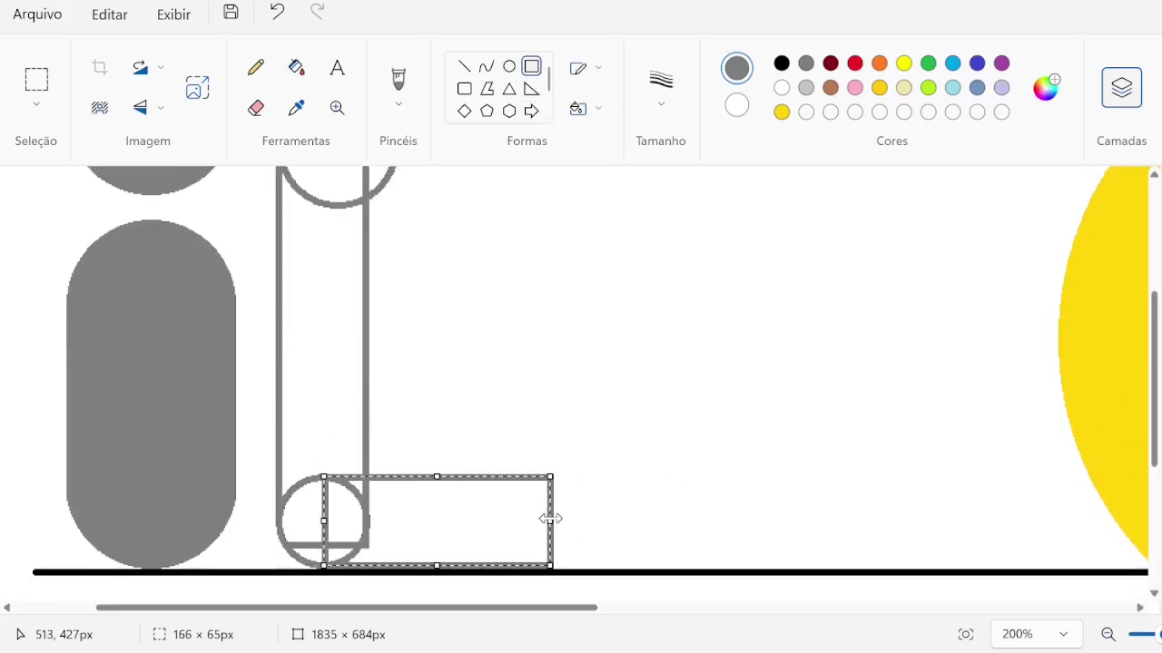
# - Draw a grey-outlined rectangle about 168 × 85 px extending right from the centre of the tall rectangle's top circle
pyautogui.scroll(2, 632, 375)
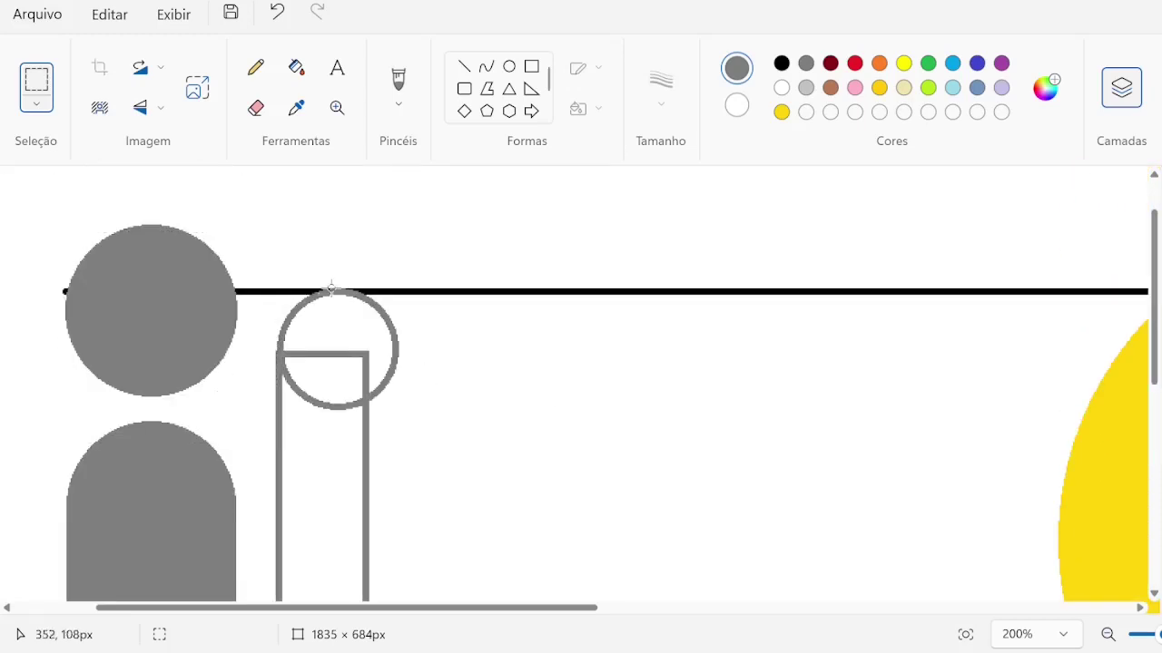
pyautogui.moveTo(329, 287); pyautogui.dragTo(506, 427)
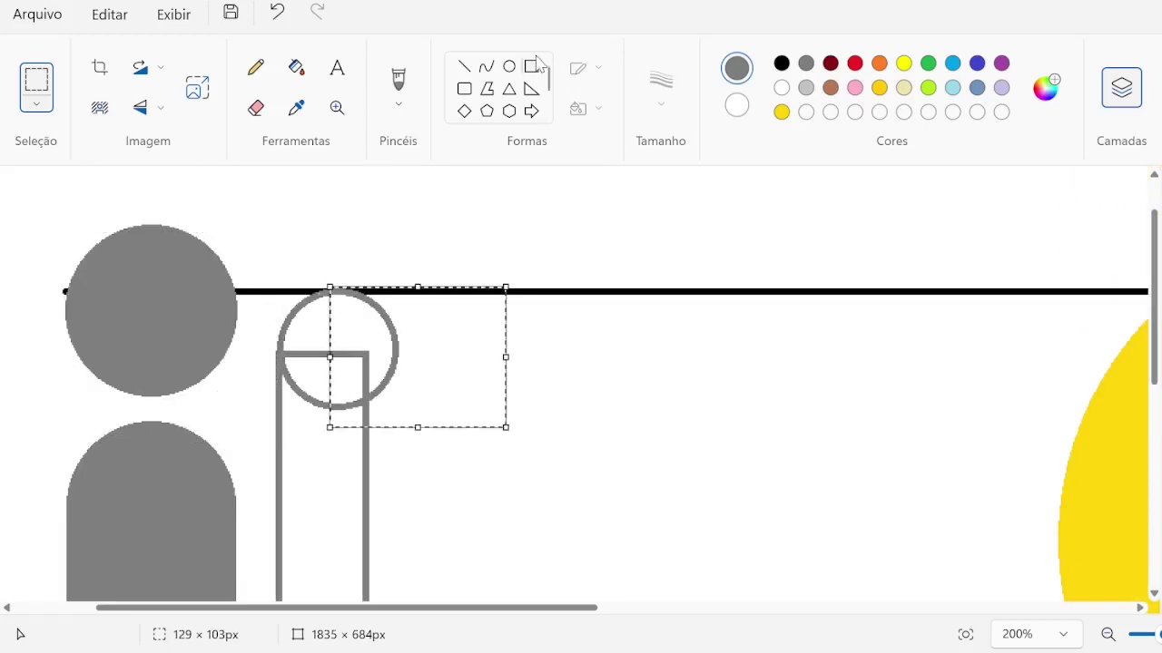
pyautogui.click(534, 66)
pyautogui.moveTo(334, 291)
pyautogui.mouseDown()
pyautogui.moveTo(482, 408)
pyautogui.moveTo(559, 408)
pyautogui.mouseUp()
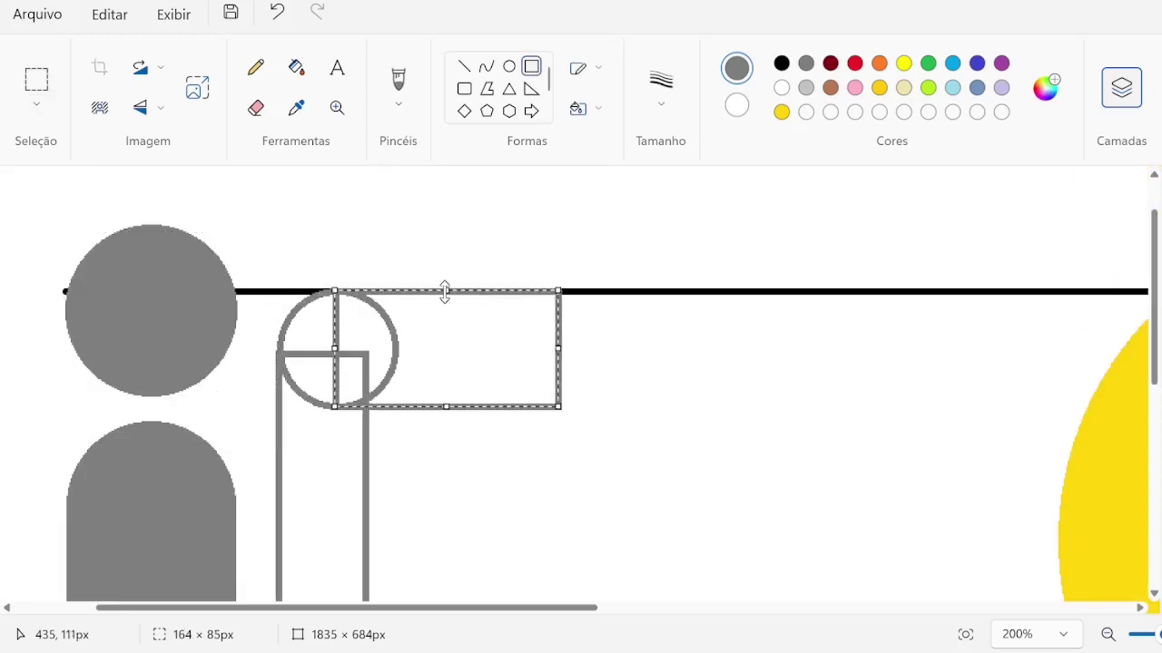
pyautogui.scroll(-2, 581, 208)
pyautogui.moveTo(560, 211); pyautogui.dragTo(566, 218)
pyautogui.scroll(-2, 446, 293)
pyautogui.scroll(1, 432, 248)
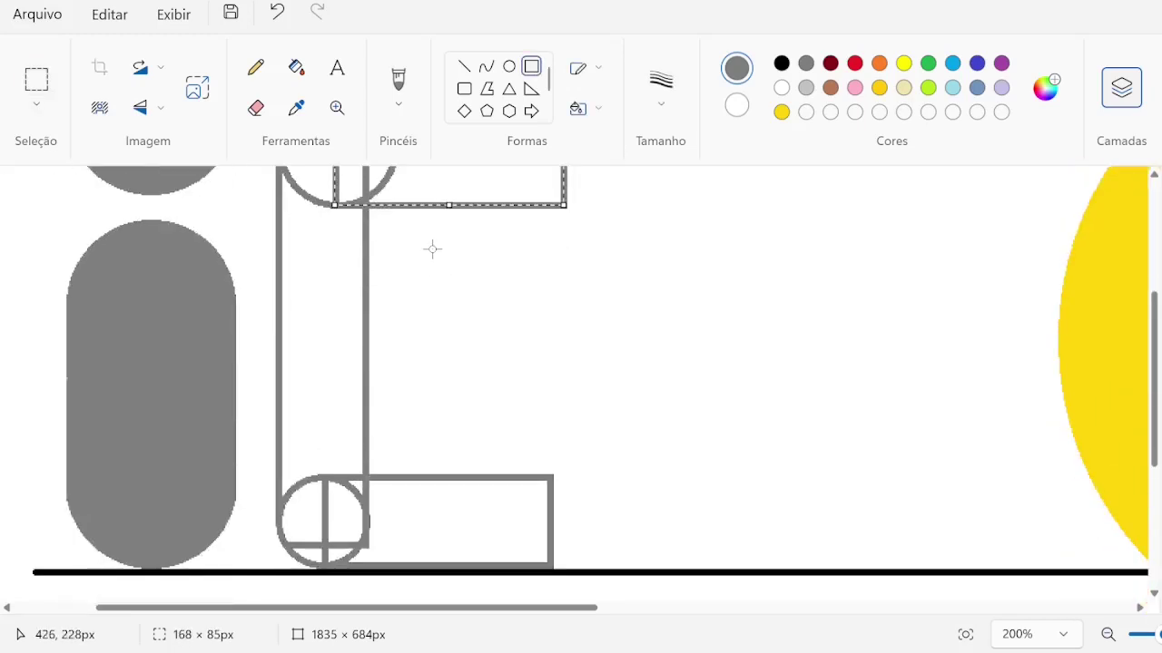
# - Draw a light grey circle about 65 × 67 px at the tall rectangle's top and a 39 px vertical line down its right side
pyautogui.scroll(-1, 432, 248)
pyautogui.scroll(3, 415, 266)
pyautogui.click(509, 66)
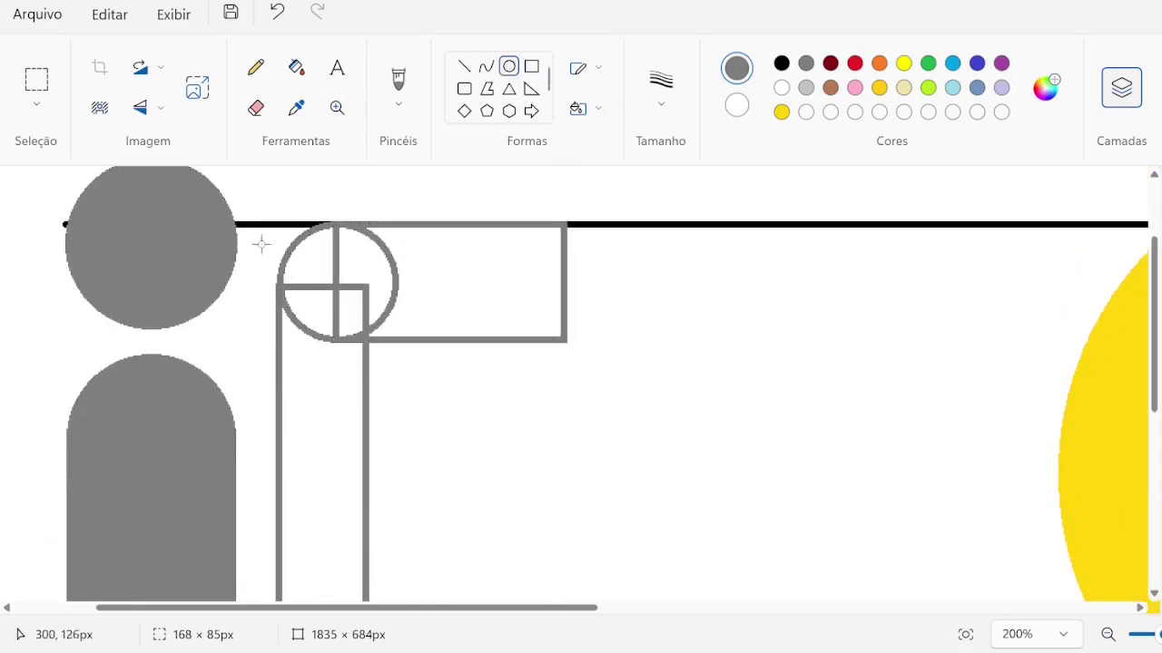
pyautogui.moveTo(281, 287); pyautogui.dragTo(364, 290)
pyautogui.click(805, 88)
pyautogui.moveTo(322, 249); pyautogui.dragTo(322, 244)
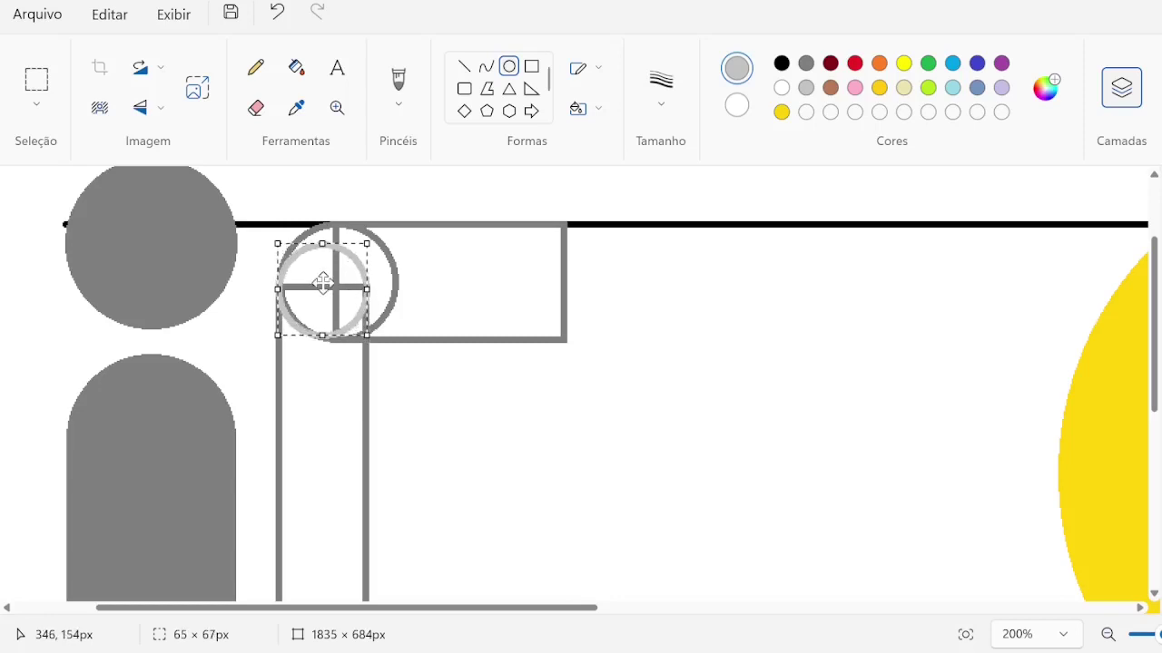
pyautogui.click(463, 66)
pyautogui.scroll(3, 367, 489)
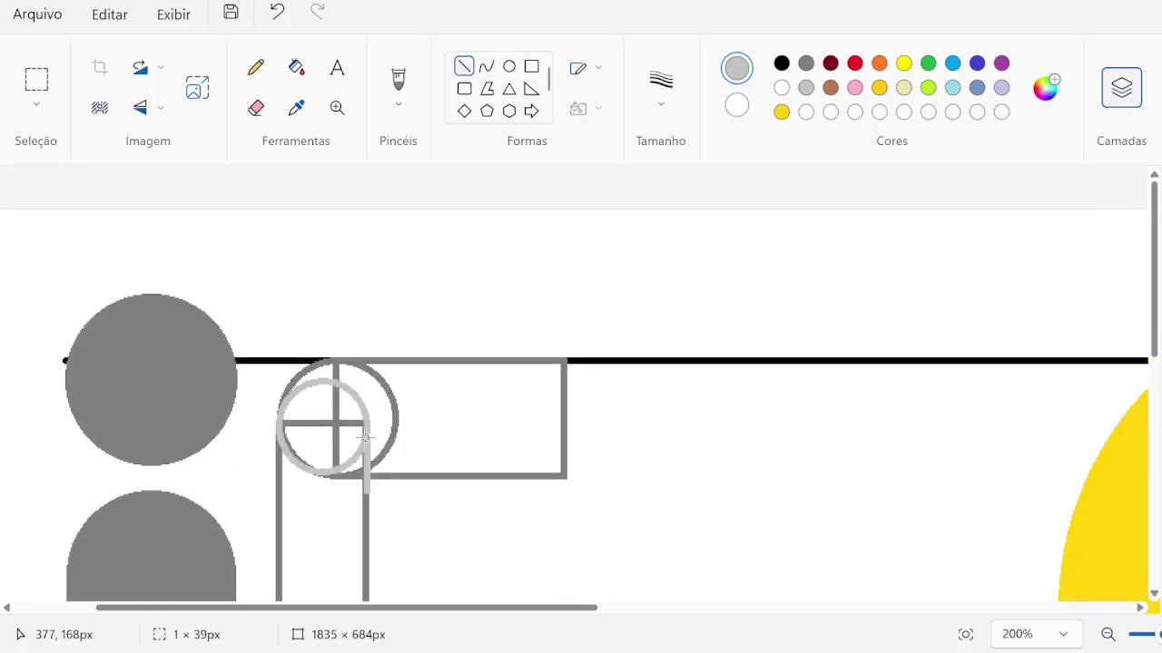
# - Fill the dark grey construction lines around and inside the light grey top circle with white
pyautogui.click(296, 67)
pyautogui.click(781, 87)
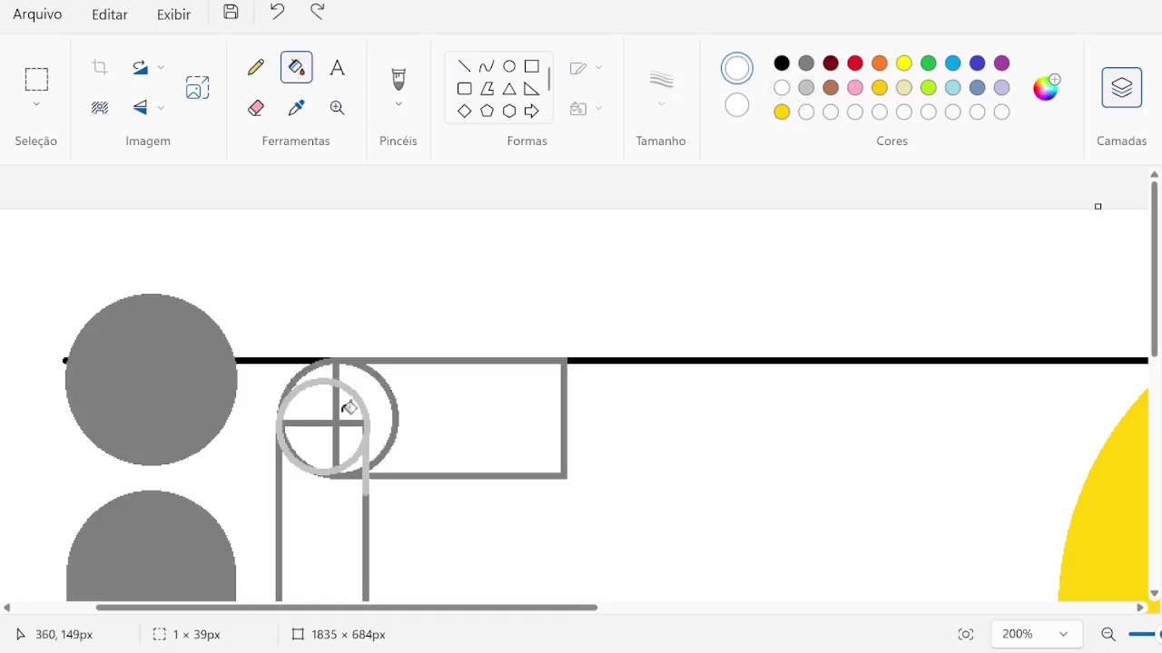
pyautogui.click(361, 407)
pyautogui.scroll(3, 363, 408)
pyautogui.scroll(3, 459, 138)
pyautogui.click(255, 107)
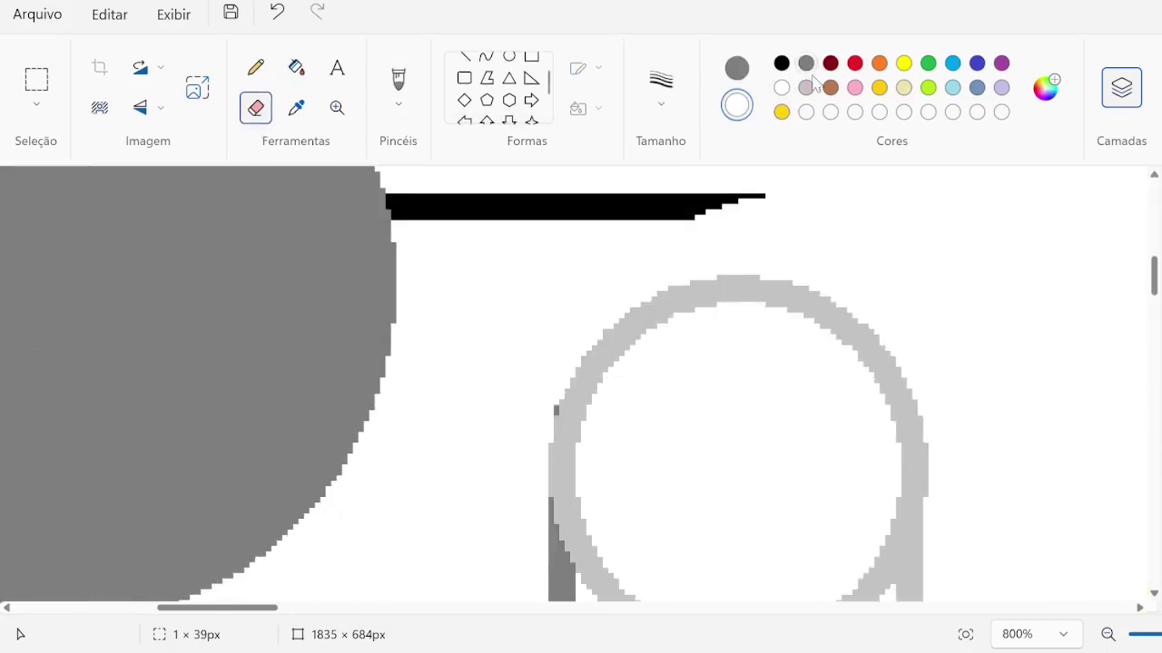
pyautogui.click(806, 63)
pyautogui.scroll(-3, 705, 202)
pyautogui.moveTo(576, 322); pyautogui.dragTo(648, 327)
pyautogui.hotkey('ctrl', 'z')
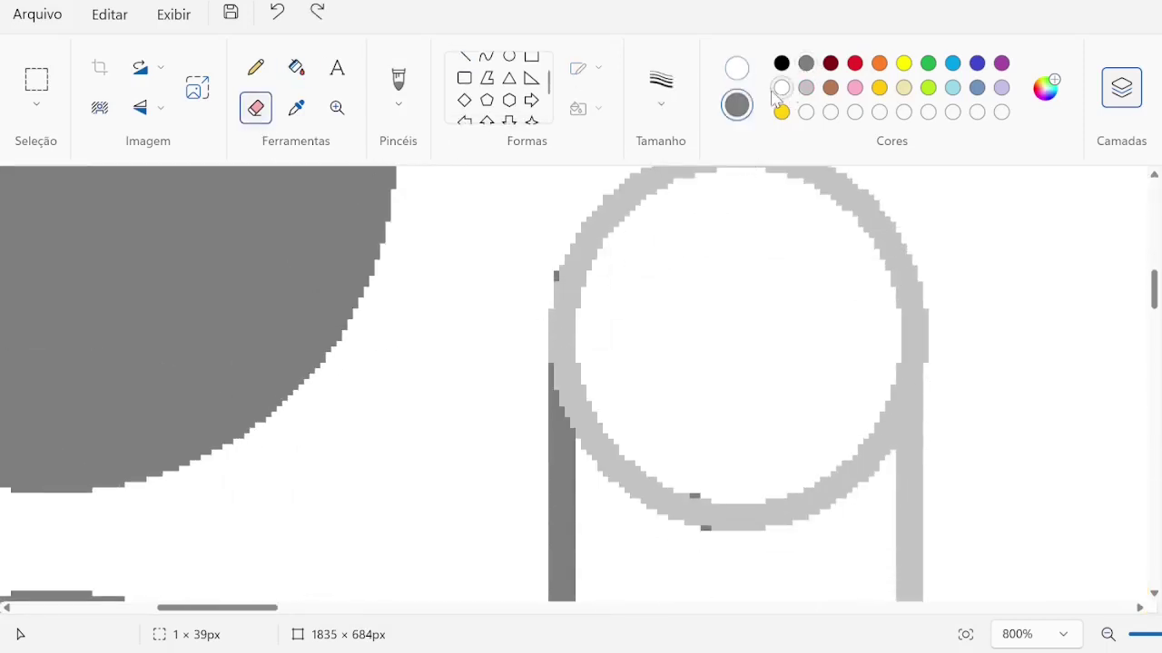
pyautogui.click(775, 99)
# - Recolour the light grey top ring and its short side line dark grey, undoing the black fill
pyautogui.scroll(-2, 726, 329)
pyautogui.click(296, 67)
pyautogui.click(560, 211)
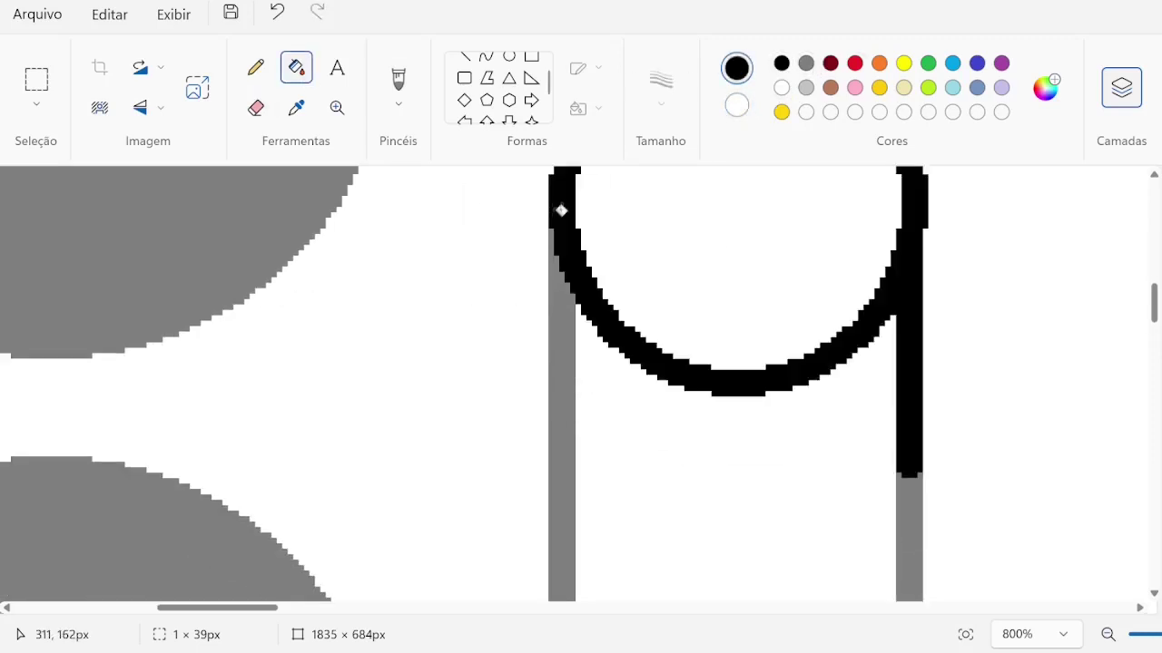
pyautogui.scroll(-2, 561, 210)
pyautogui.hotkey('ctrl', 'z')
pyautogui.scroll(3, 796, 226)
pyautogui.scroll(2, 856, 332)
pyautogui.scroll(-2, 506, 211)
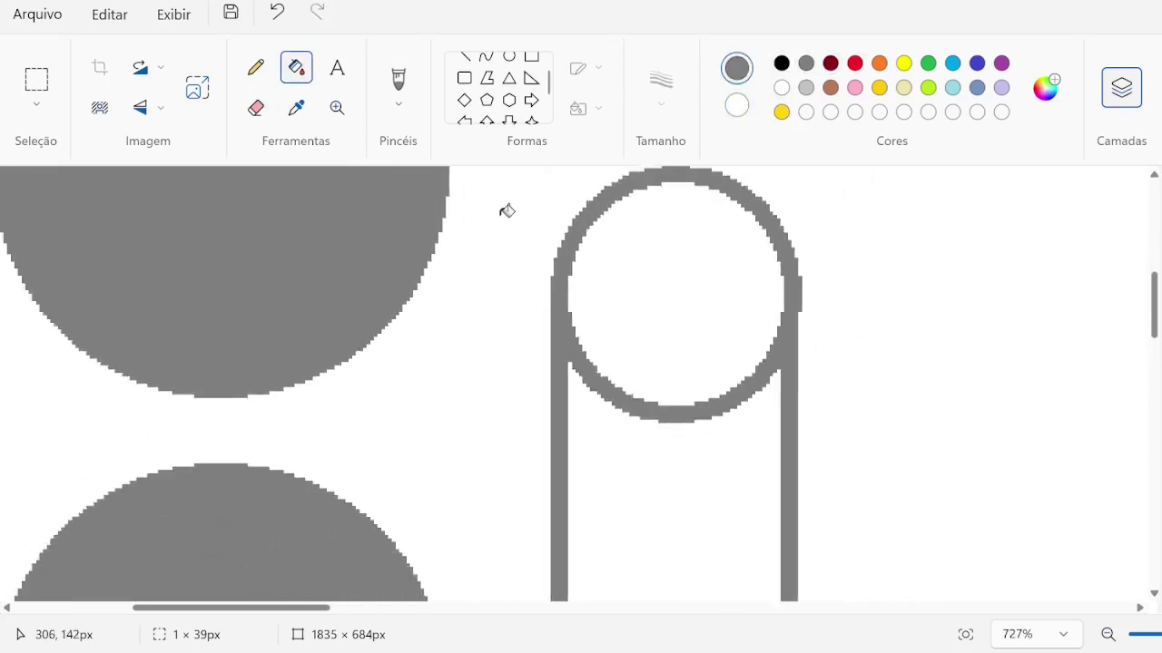
# - Select an area of about 116 × 93 px around the top ring and nudge it up to the upper guide line
pyautogui.scroll(-3, 506, 211)
pyautogui.scroll(2, 390, 345)
pyautogui.hscroll(-2, 390, 345)
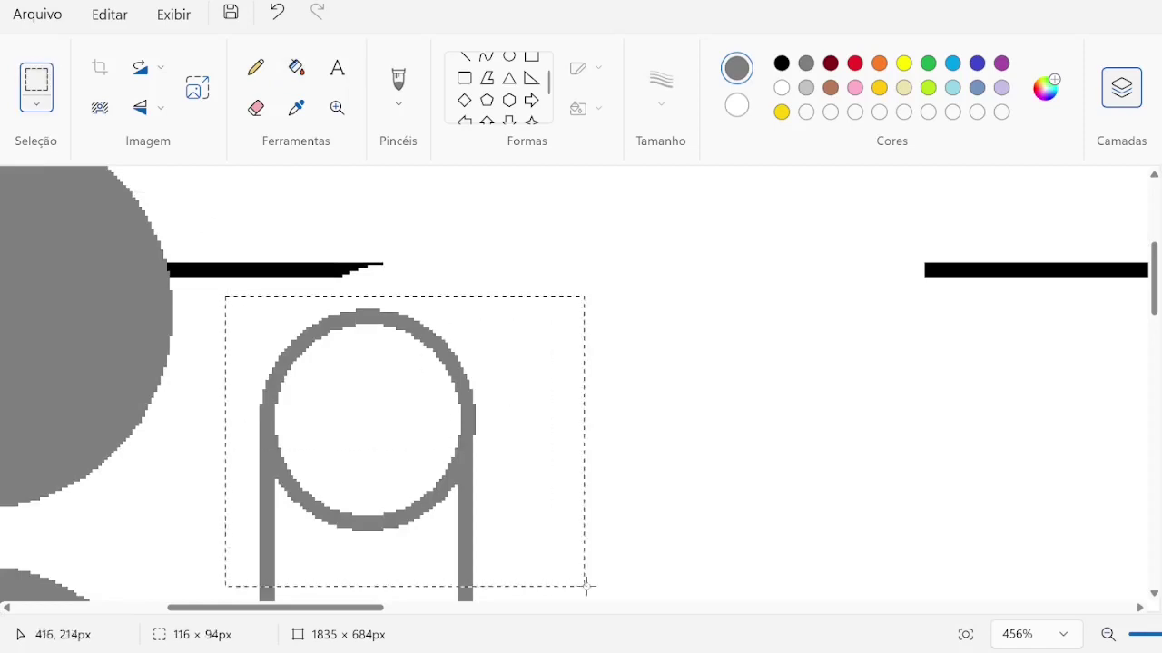
pyautogui.moveTo(587, 587); pyautogui.dragTo(584, 586)
pyautogui.press('Up')
pyautogui.press('Up')
pyautogui.press('Up')
pyautogui.press('Up')
pyautogui.press('Up')
pyautogui.press('Up')
pyautogui.press('Up')
pyautogui.press('Up')
pyautogui.press('Up')
pyautogui.press('Up')
pyautogui.press('Up')
pyautogui.press('Up')
pyautogui.press('Up')
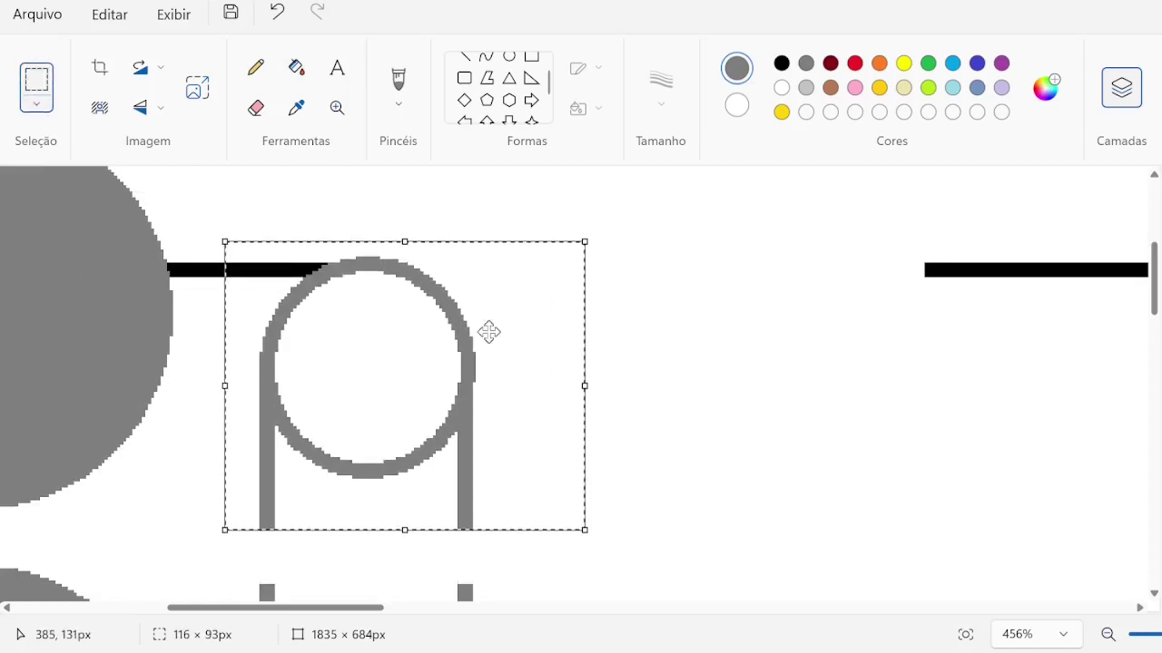
# - Bridge the gaps below the top ring with two dark grey vertical lines joining both sides of the tall rectangle
pyautogui.press('Down')
pyautogui.click(464, 57)
pyautogui.moveTo(460, 503); pyautogui.dragTo(465, 586)
pyautogui.moveTo(267, 533); pyautogui.dragTo(267, 589)
# - Draw a dark grey rectangle about 163 × 67 px extending right from the top ring, matching the lower rectangle's width
pyautogui.scroll(3, 612, 245)
pyautogui.scroll(-3, 1050, 288)
pyautogui.scroll(-2, 1050, 288)
pyautogui.moveTo(470, 246); pyautogui.dragTo(744, 332)
pyautogui.scroll(-3, 519, 281)
pyautogui.moveTo(475, 242); pyautogui.dragTo(440, 243)
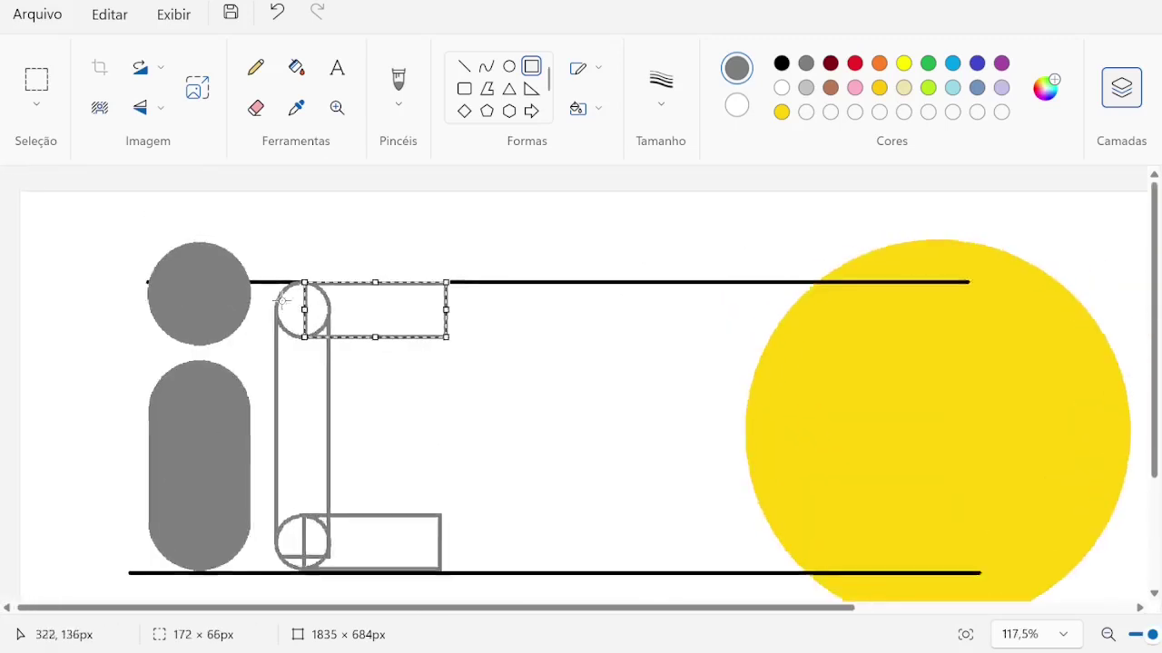
pyautogui.scroll(5, 371, 215)
pyautogui.moveTo(370, 216); pyautogui.dragTo(371, 215)
pyautogui.scroll(-5, 371, 215)
pyautogui.scroll(3, 434, 219)
pyautogui.moveTo(445, 220); pyautogui.dragTo(434, 220)
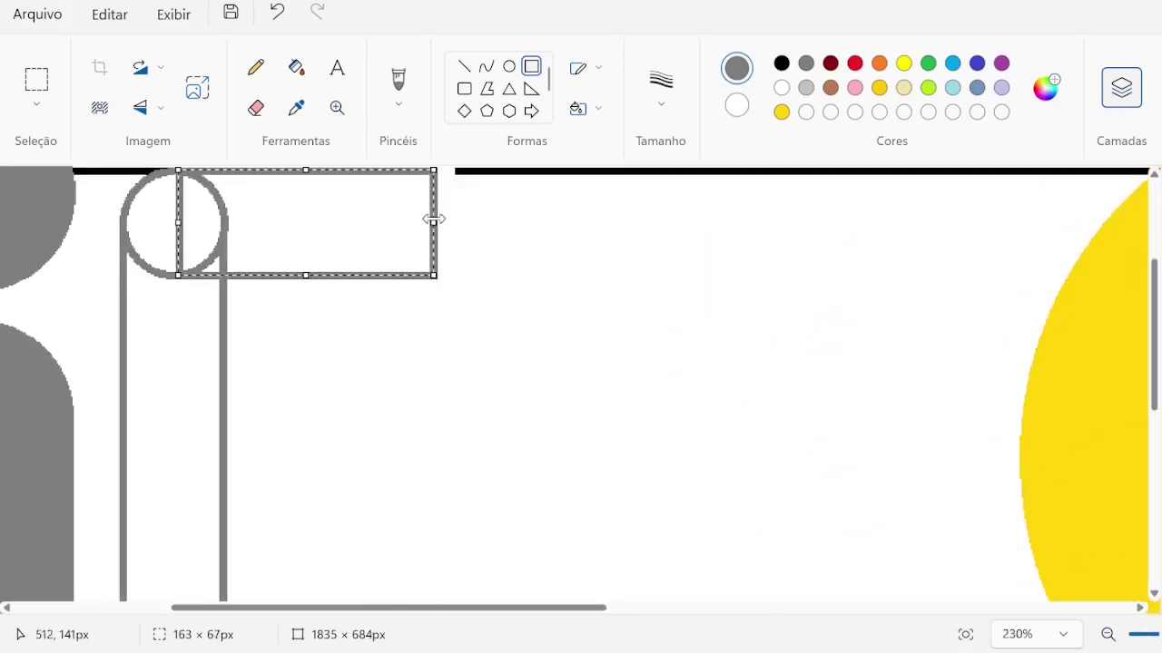
# - Draw a light grey circle about 110 × 110 px under the upper rectangle and nudge it right and down against the stem
pyautogui.click(510, 72)
pyautogui.moveTo(221, 274); pyautogui.dragTo(410, 445)
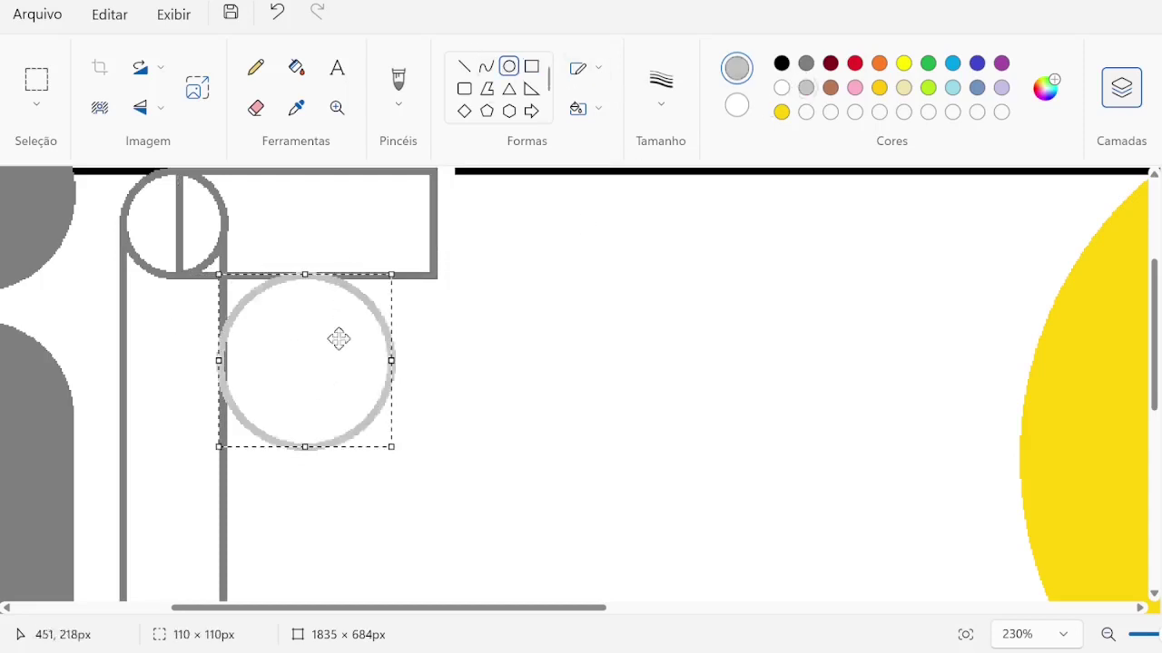
pyautogui.press('Right')
pyautogui.press('Right')
pyautogui.press('Right')
pyautogui.press('Down')
pyautogui.press('Down')
pyautogui.press('Down')
pyautogui.press('Down')
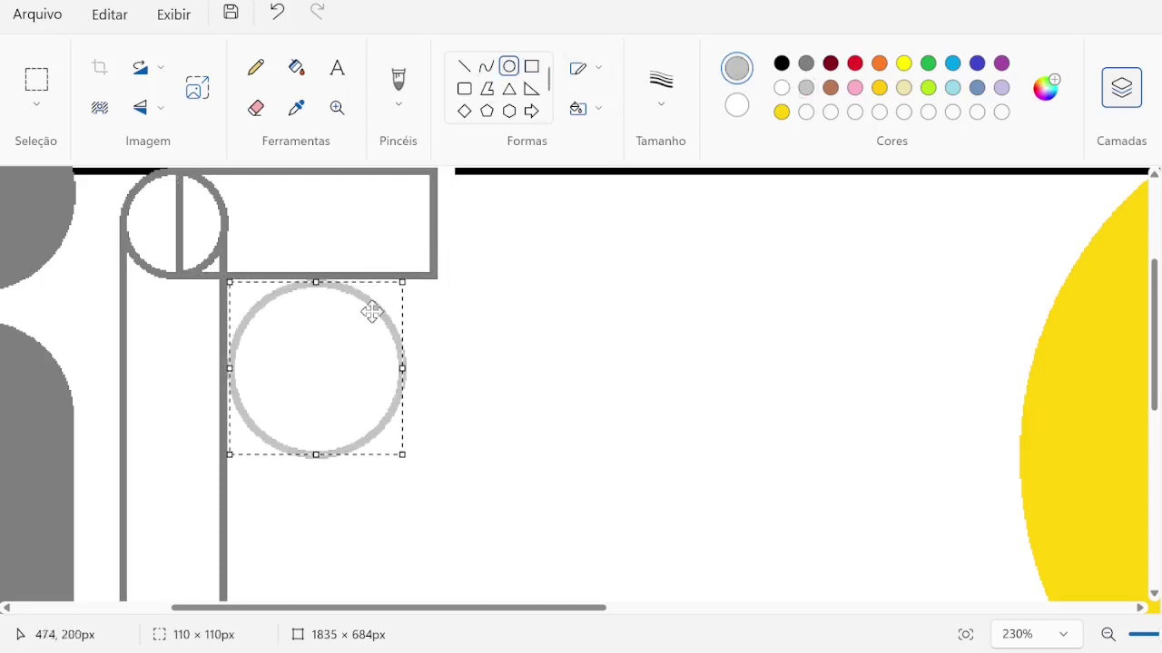
# - Reshape the light grey circle into a horizontal ellipse tucked between the stem and the upper rectangle's underside
pyautogui.moveTo(403, 455); pyautogui.dragTo(469, 485)
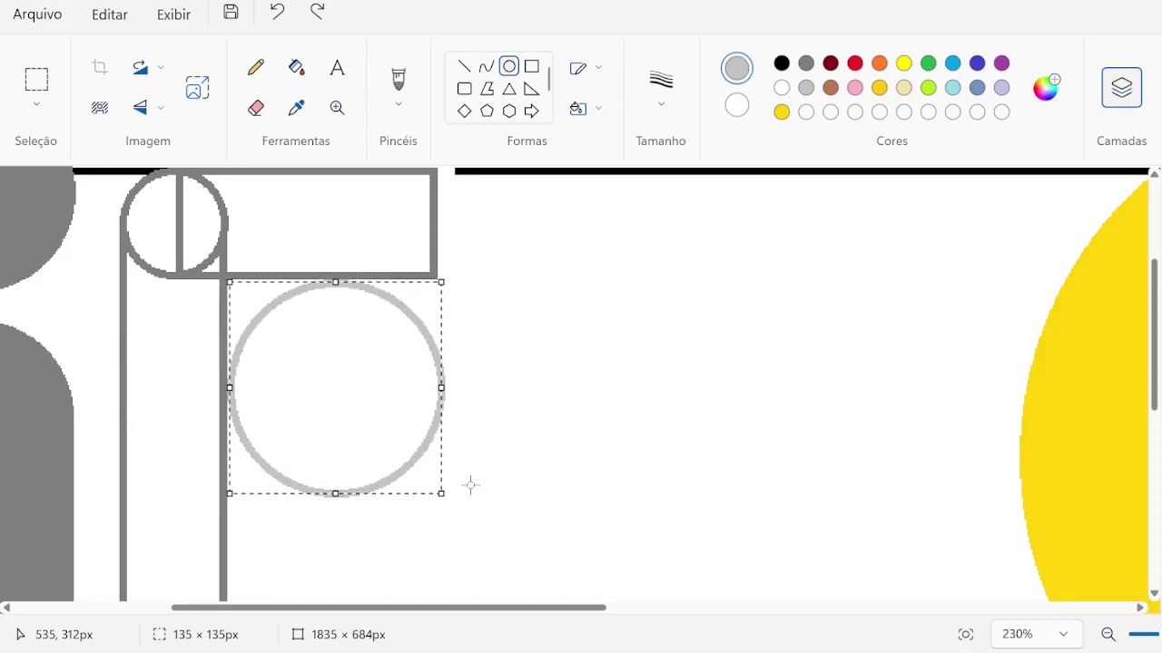
pyautogui.moveTo(441, 390); pyautogui.dragTo(437, 390)
pyautogui.moveTo(335, 493); pyautogui.dragTo(334, 428)
pyautogui.scroll(-2, 318, 445)
pyautogui.scroll(2, 316, 445)
pyautogui.moveTo(438, 352); pyautogui.dragTo(416, 354)
pyautogui.moveTo(324, 427); pyautogui.dragTo(324, 415)
pyautogui.moveTo(417, 352)
pyautogui.mouseDown()
pyautogui.moveTo(396, 353)
pyautogui.moveTo(432, 364)
pyautogui.mouseUp()
# - Draw a light grey ellipse about 155 × 85 px beside the stem, resting on the lower rectangle's top edge
pyautogui.scroll(-2, 263, 418)
pyautogui.moveTo(230, 363); pyautogui.dragTo(459, 475)
pyautogui.moveTo(345, 362); pyautogui.dragTo(345, 341)
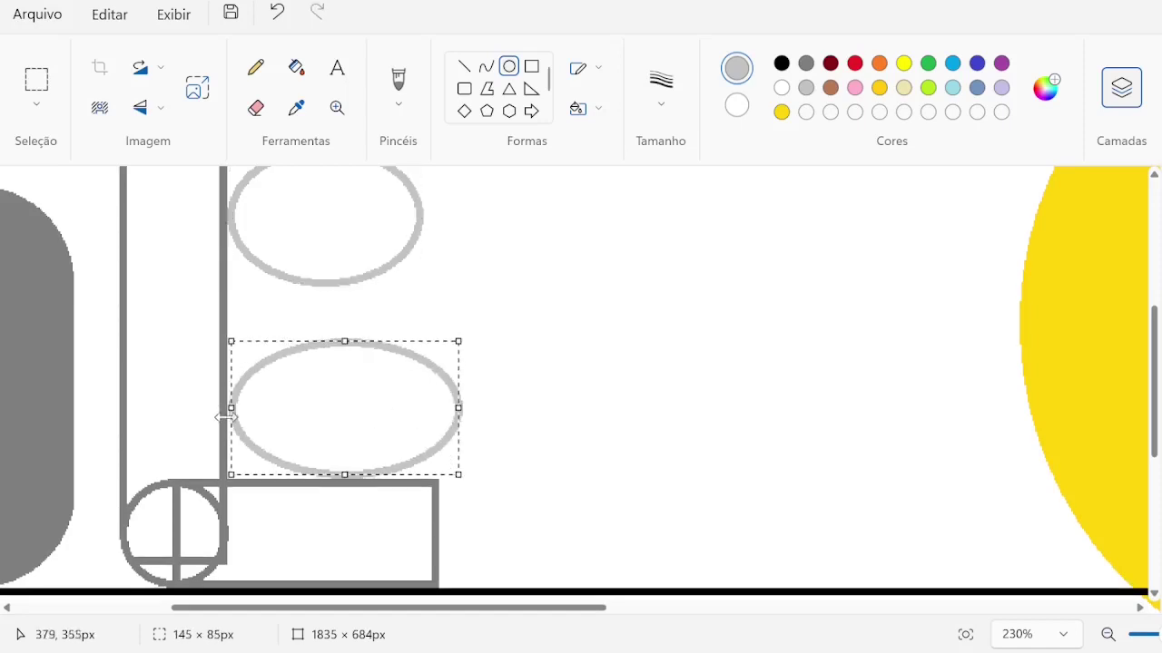
pyautogui.moveTo(225, 418); pyautogui.dragTo(229, 407)
pyautogui.moveTo(459, 408); pyautogui.dragTo(471, 406)
pyautogui.scroll(2, 471, 406)
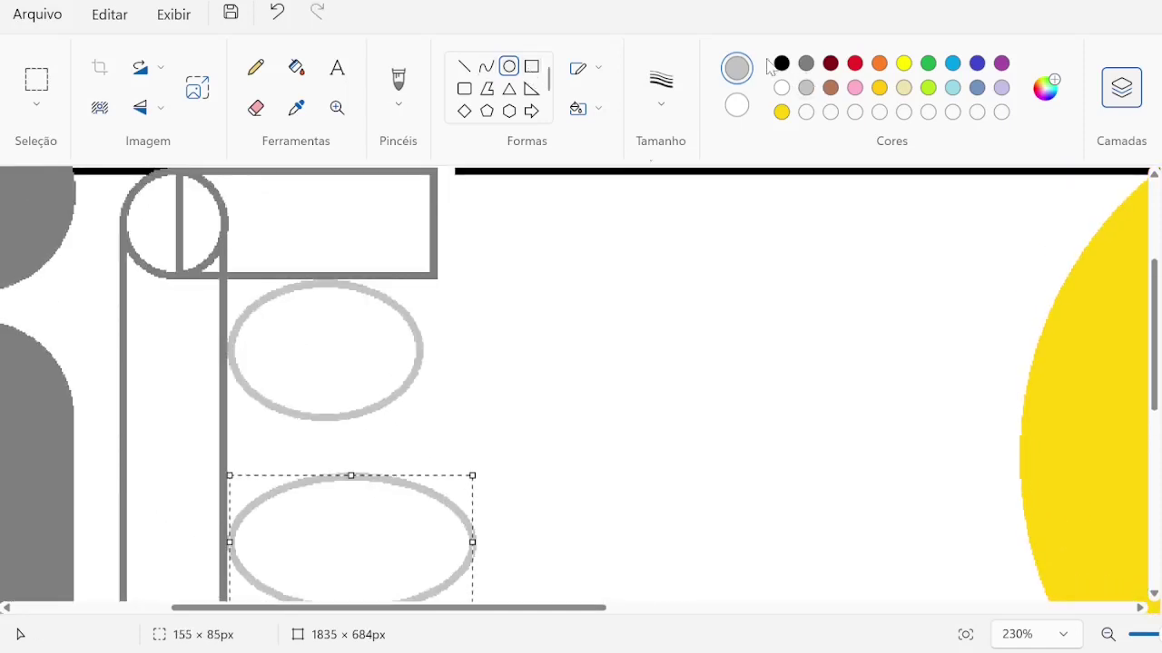
pyautogui.press('Escape')
pyautogui.moveTo(234, 171); pyautogui.dragTo(441, 412)
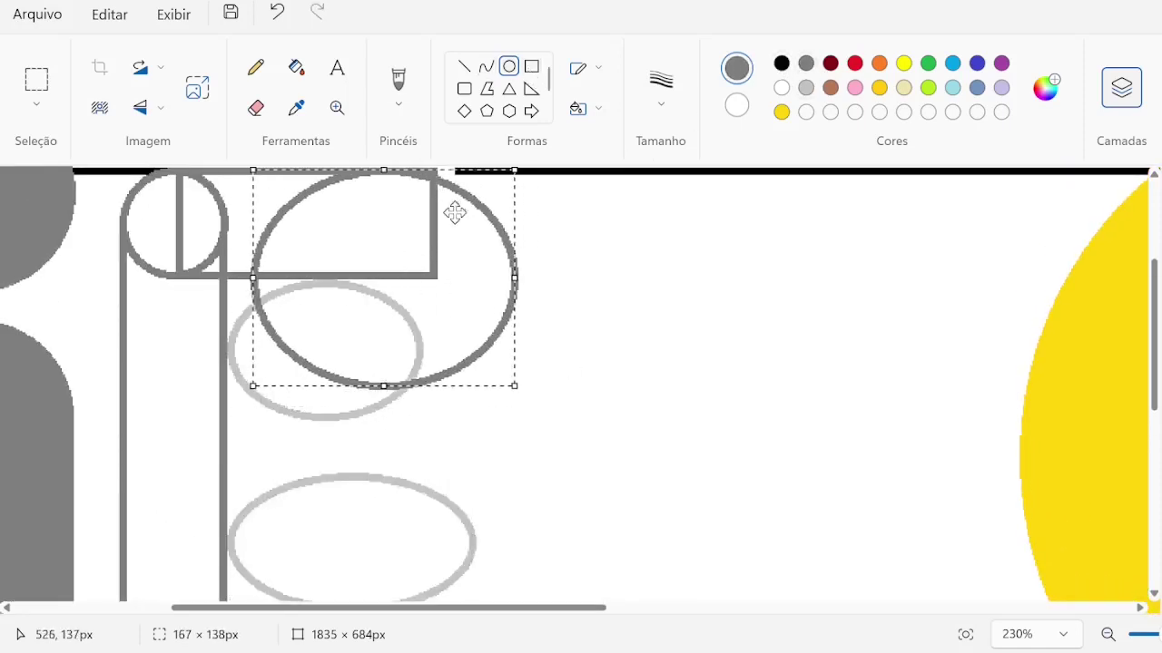
pyautogui.moveTo(251, 281); pyautogui.dragTo(239, 280)
pyautogui.moveTo(239, 389); pyautogui.dragTo(222, 403)
pyautogui.moveTo(514, 403); pyautogui.dragTo(553, 461)
pyautogui.press('Delete')
pyautogui.click(487, 66)
pyautogui.moveTo(434, 170); pyautogui.dragTo(540, 325)
pyautogui.click(565, 219)
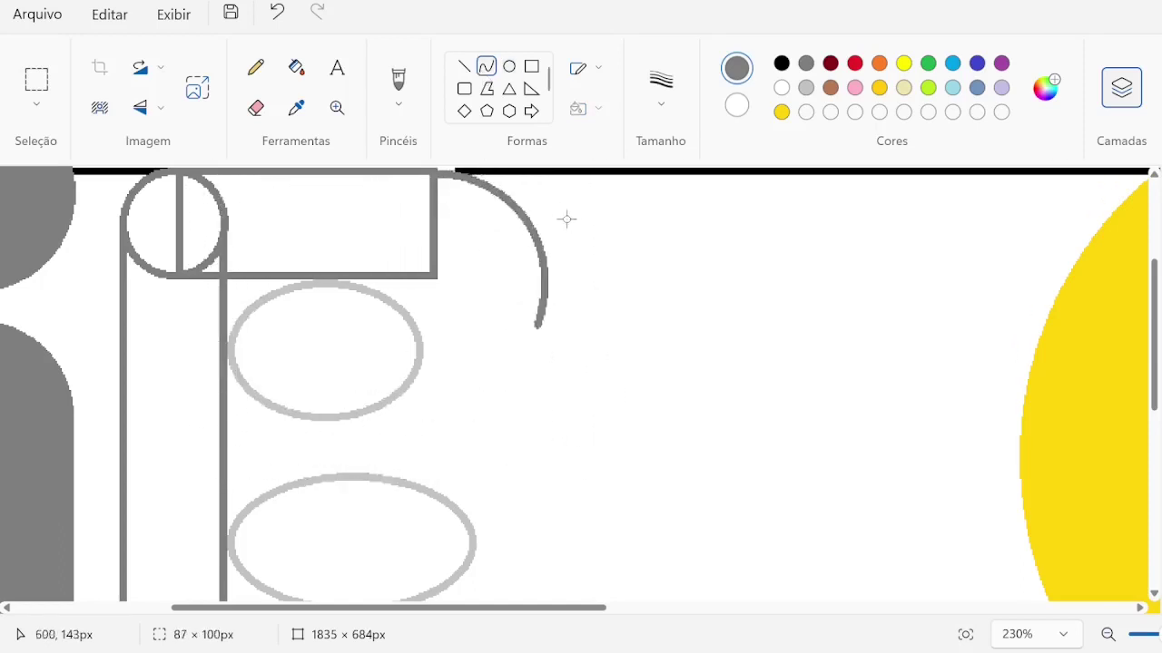
pyautogui.click(537, 225)
pyautogui.scroll(1, 537, 225)
pyautogui.moveTo(434, 311); pyautogui.dragTo(353, 317)
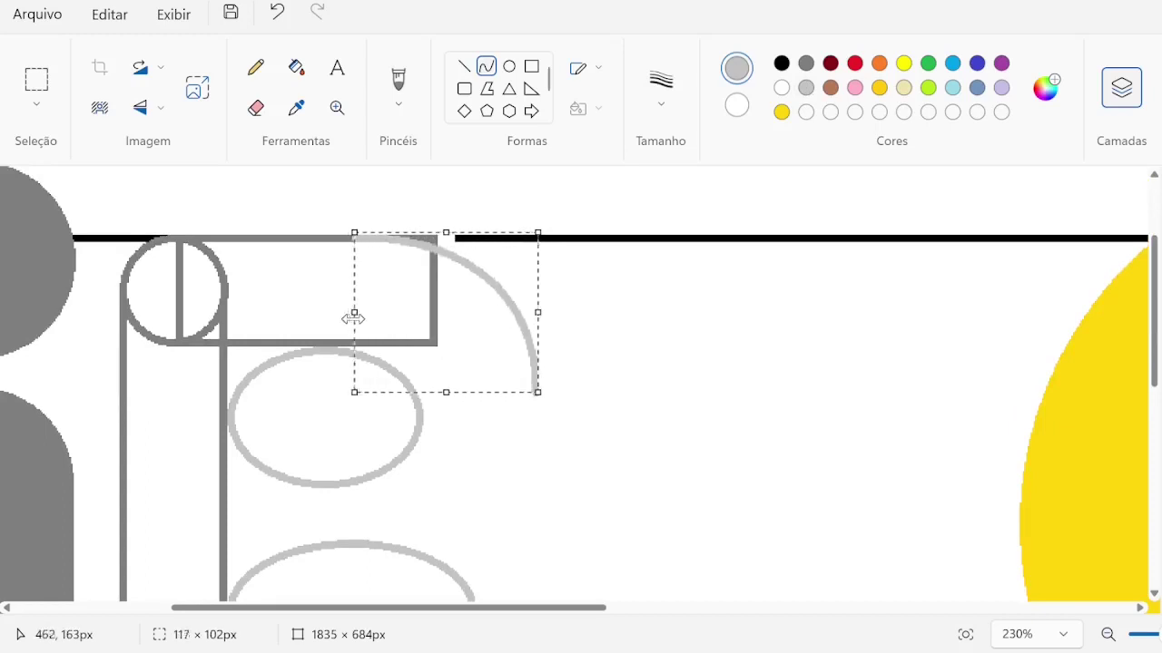
pyautogui.hotkey('ctrl', 'z')
pyautogui.moveTo(372, 238)
pyautogui.mouseDown()
pyautogui.moveTo(537, 389)
pyautogui.moveTo(513, 291)
pyautogui.moveTo(542, 288)
pyautogui.mouseUp()
pyautogui.hotkey('ctrl', 'z')
# - Draw a light grey curve from the upper rectangle's top edge, bulging outward and ending between the two ellipses
pyautogui.moveTo(374, 237)
pyautogui.mouseDown()
pyautogui.moveTo(569, 377)
pyautogui.moveTo(492, 254)
pyautogui.mouseUp()
pyautogui.click(543, 401)
pyautogui.moveTo(551, 368); pyautogui.dragTo(405, 505)
pyautogui.moveTo(472, 445); pyautogui.dragTo(506, 526)
# - Draw a light grey curve about 110 × 72 px rising outward from the lower rectangle's bottom-right corner
pyautogui.scroll(-2, 343, 345)
pyautogui.click(782, 64)
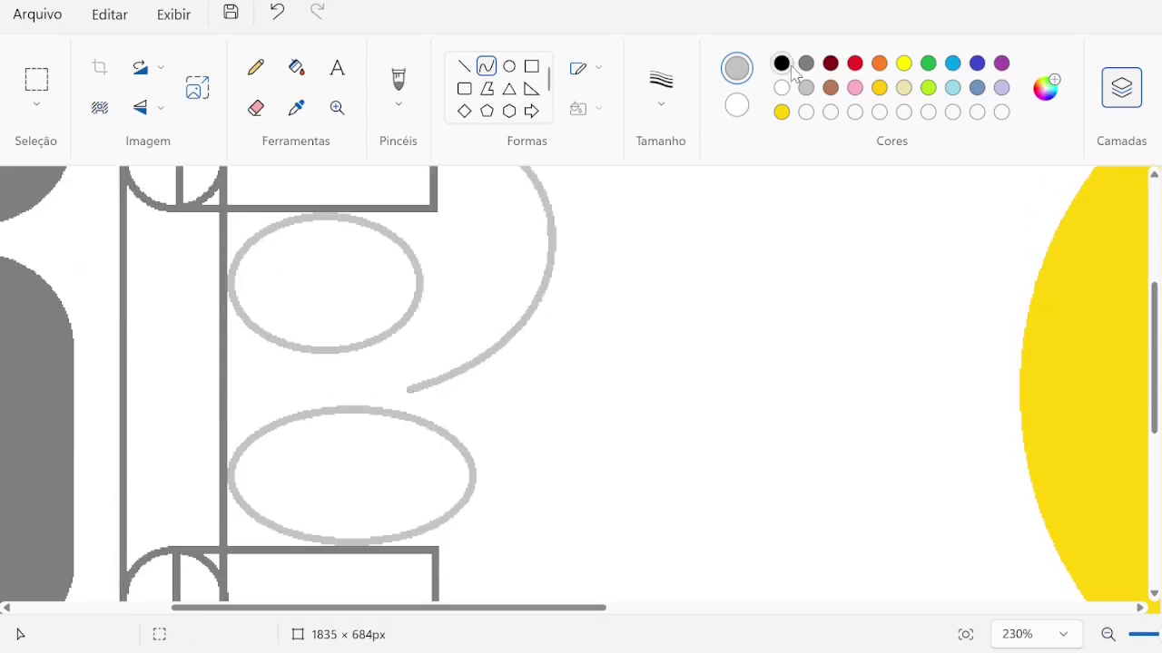
pyautogui.scroll(-2, 435, 520)
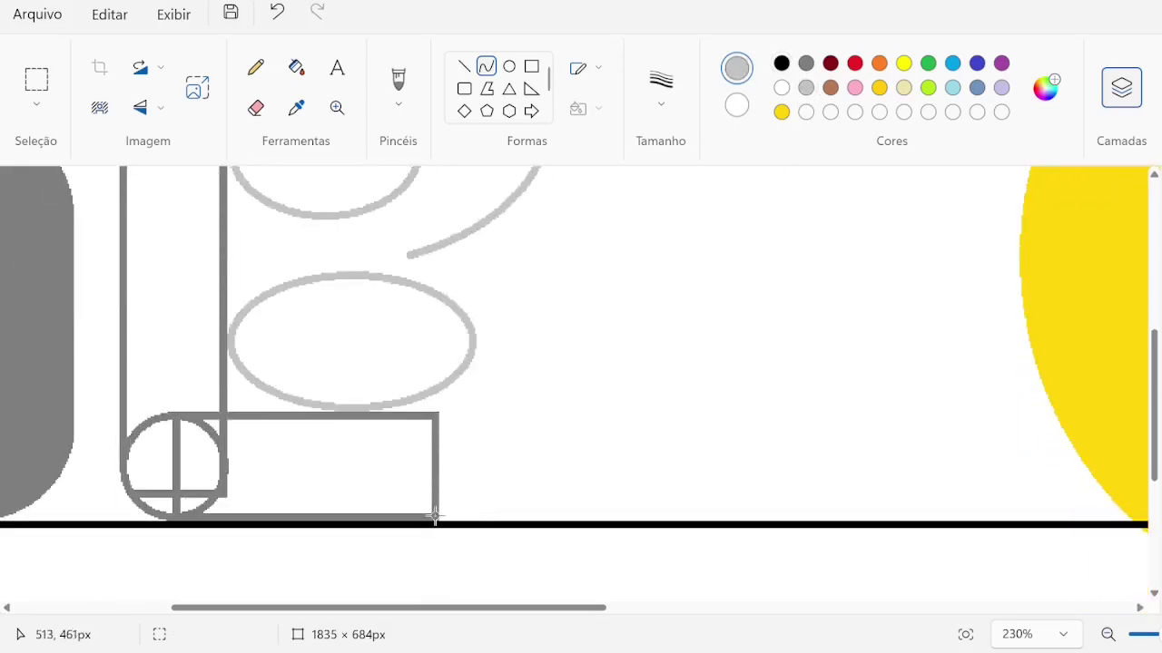
pyautogui.moveTo(435, 518); pyautogui.dragTo(618, 501)
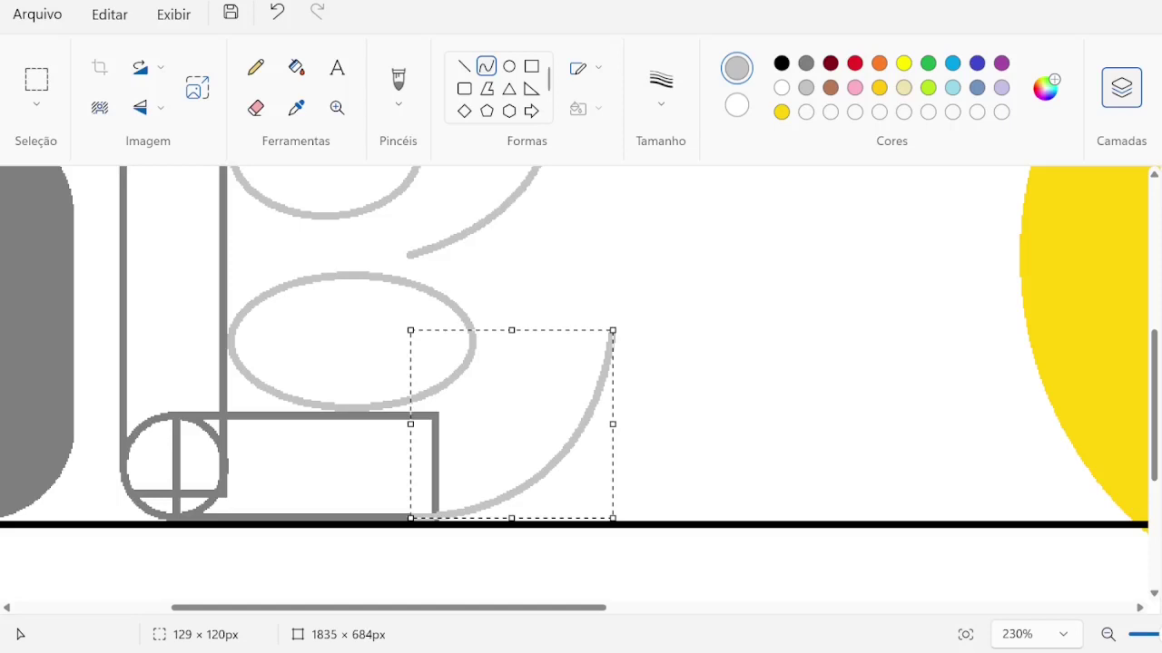
pyautogui.moveTo(614, 425); pyautogui.dragTo(638, 425)
pyautogui.scroll(3, 623, 324)
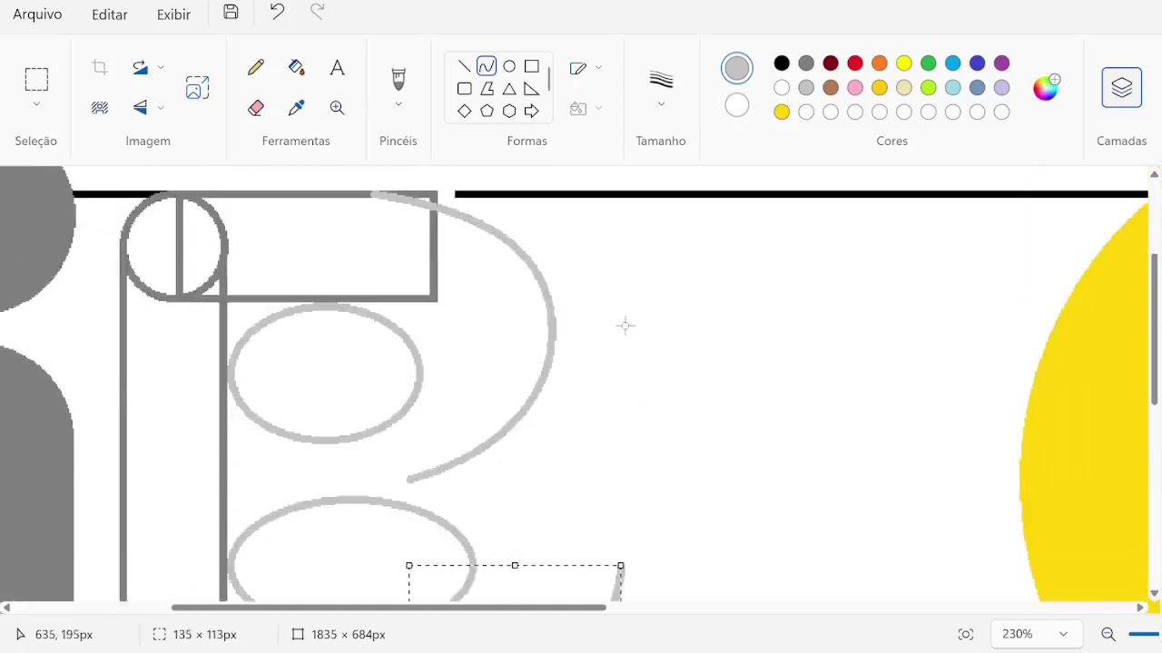
pyautogui.scroll(-2, 623, 324)
pyautogui.moveTo(623, 494); pyautogui.dragTo(584, 497)
pyautogui.moveTo(498, 422); pyautogui.dragTo(498, 485)
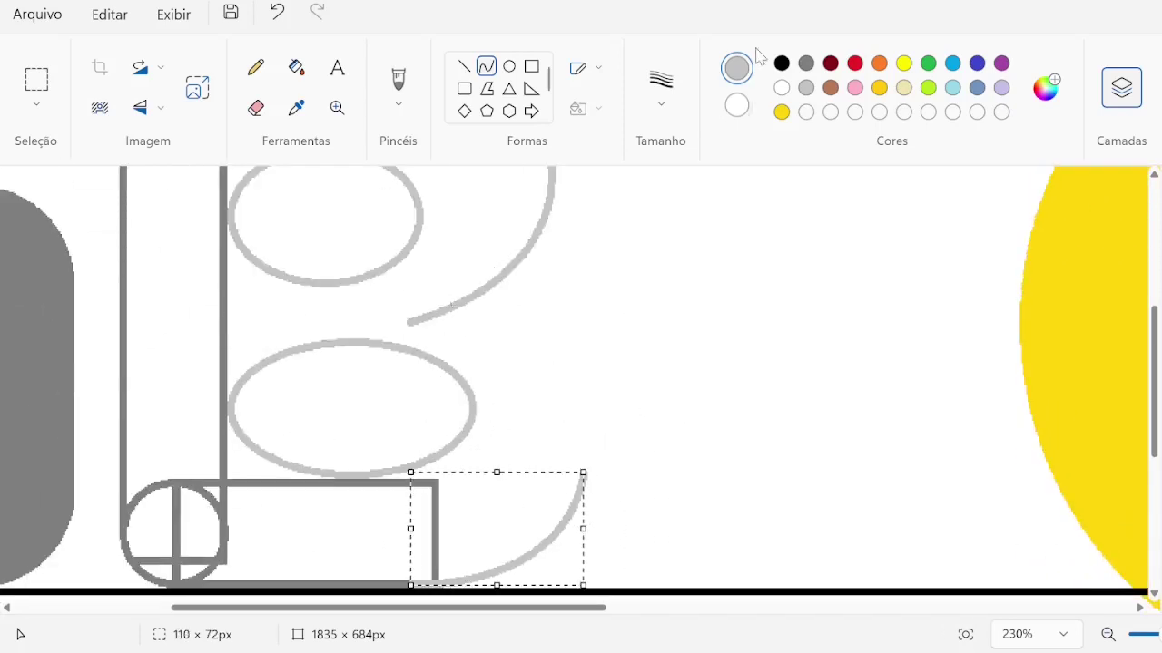
pyautogui.press('Return')
# - Join the two outer curves with a black curve about 72 × 114 px and fill the upper curve's overhanging tail white
pyautogui.moveTo(481, 286)
pyautogui.mouseDown()
pyautogui.moveTo(586, 472)
pyautogui.moveTo(581, 292)
pyautogui.mouseUp()
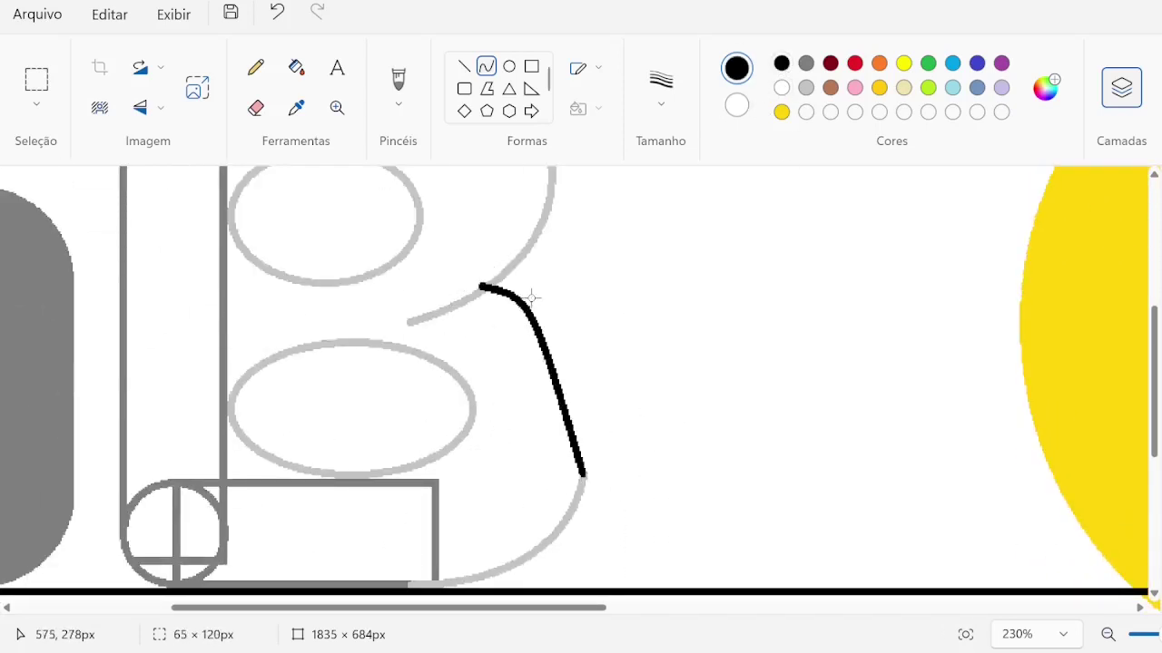
pyautogui.moveTo(585, 371)
pyautogui.mouseDown()
pyautogui.moveTo(519, 332)
pyautogui.moveTo(560, 415)
pyautogui.moveTo(484, 294)
pyautogui.moveTo(474, 300)
pyautogui.mouseUp()
pyautogui.click(296, 67)
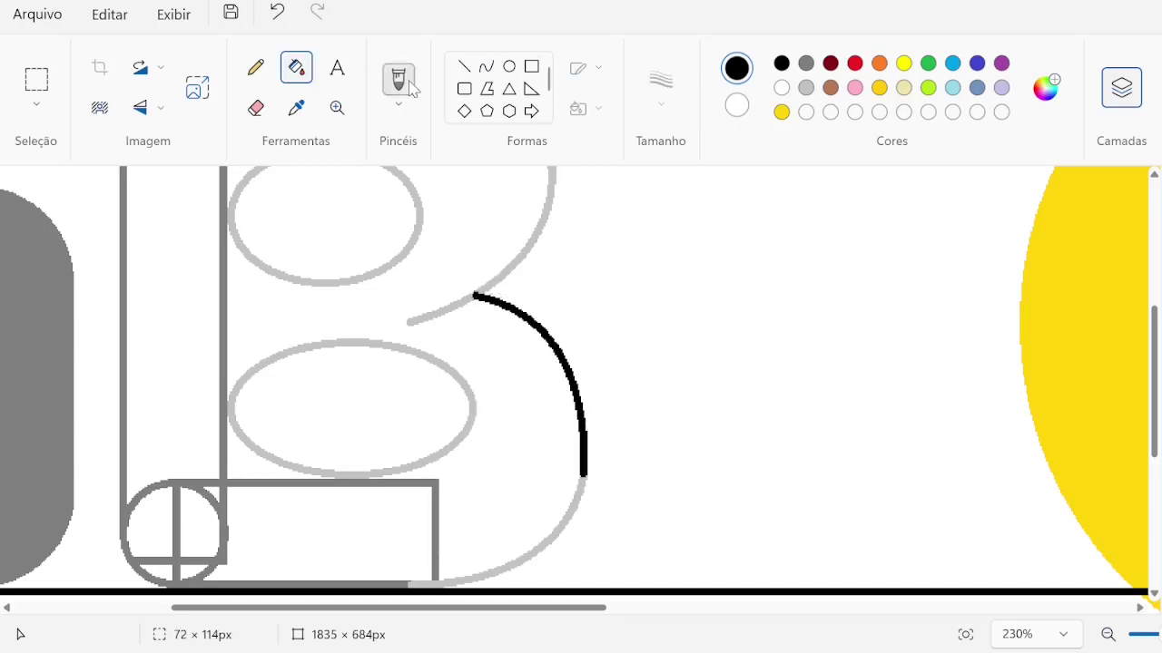
pyautogui.click(781, 87)
pyautogui.click(465, 296)
pyautogui.hotkey('ctrl', 'z')
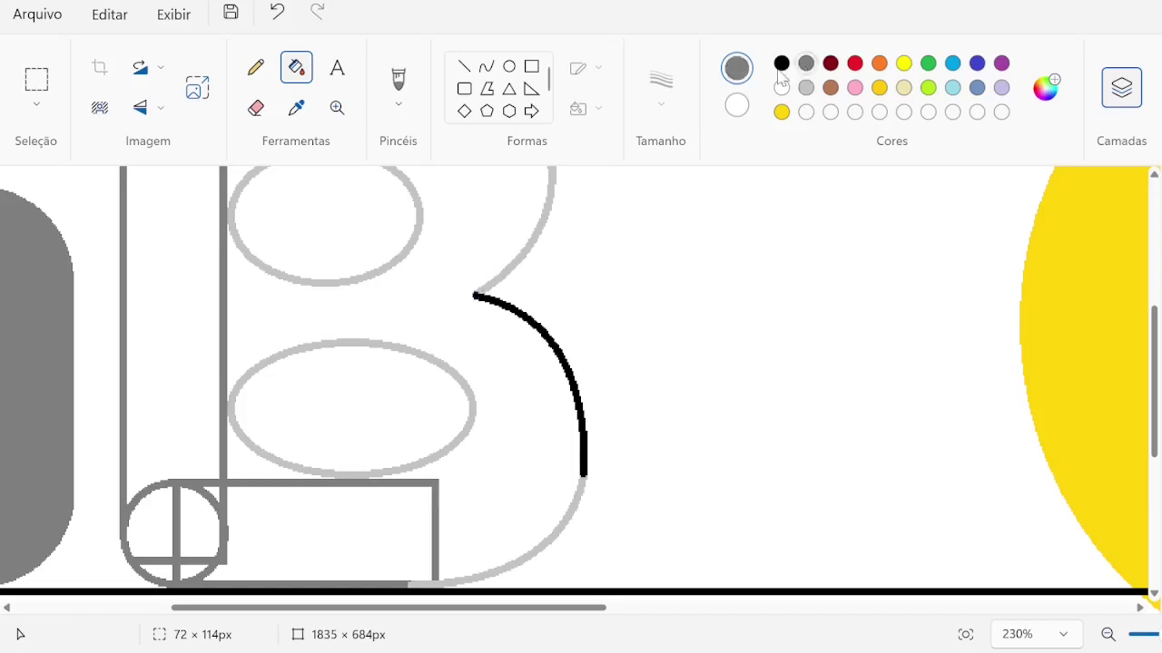
# - Recolour the black connecting curve of the lower bowl light grey
pyautogui.scroll(2, 504, 311)
pyautogui.click(805, 87)
pyautogui.click(638, 278)
# - Draw dark grey horizontal lines about 80 px and 61 px long from the stem to the lower ellipse's top and upper ellipse's bottom
pyautogui.scroll(1, 638, 278)
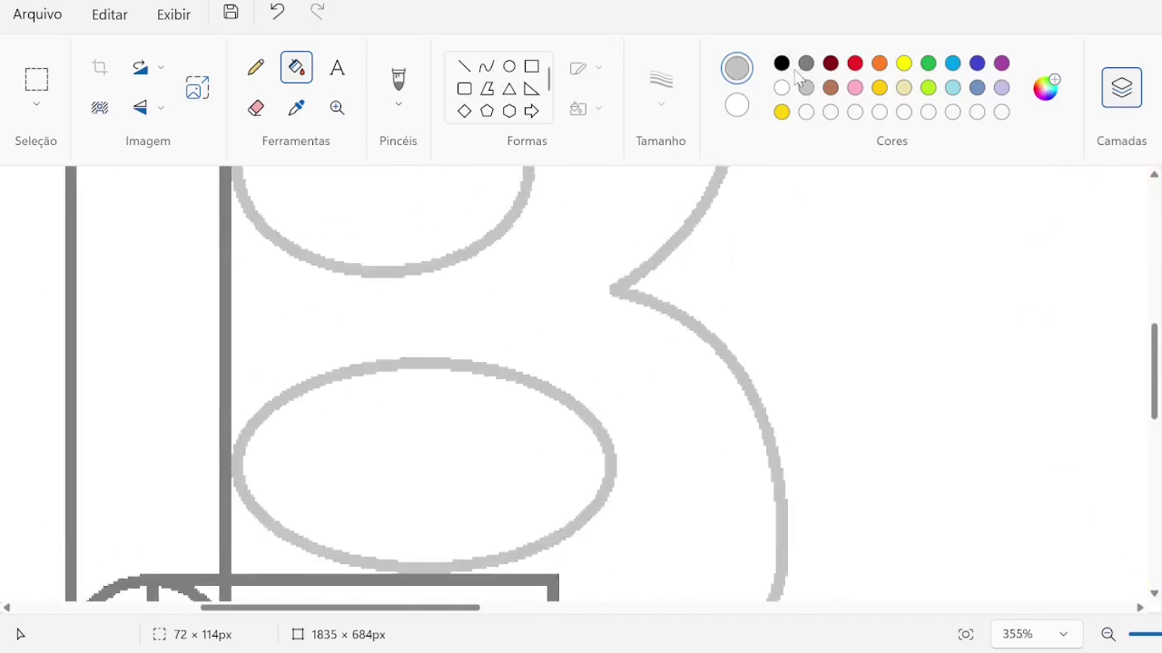
pyautogui.click(463, 67)
pyautogui.moveTo(422, 360); pyautogui.dragTo(223, 361)
pyautogui.scroll(-1, 378, 234)
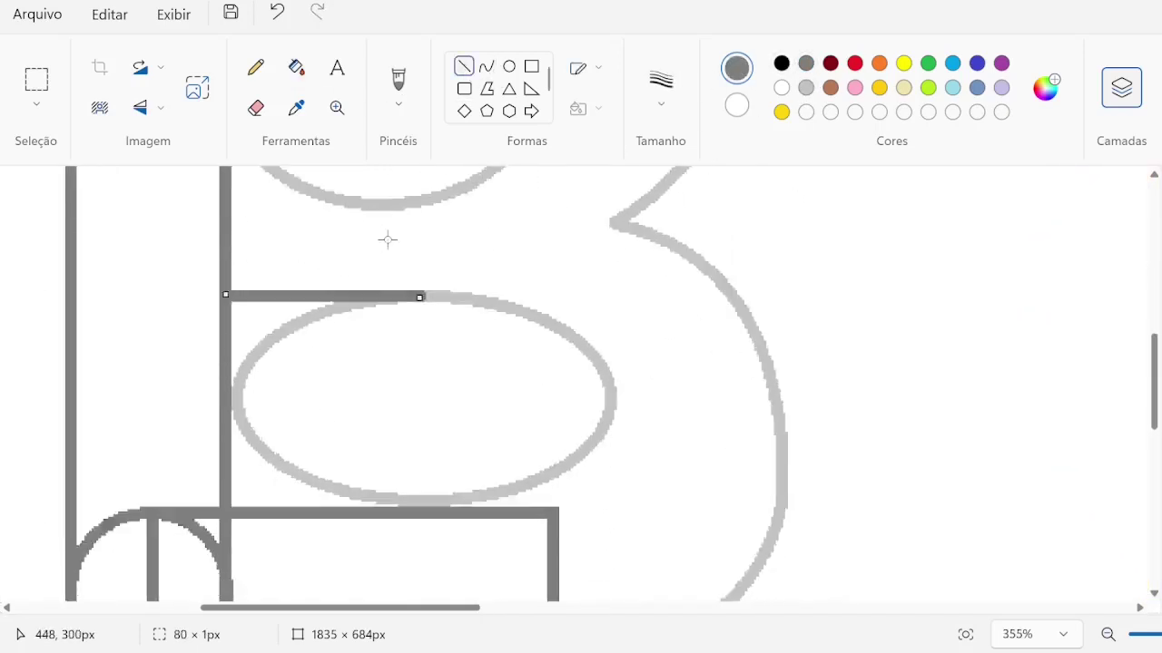
pyautogui.scroll(3, 379, 234)
pyautogui.moveTo(381, 407); pyautogui.dragTo(226, 407)
# - Overlay a curve about 61 × 48 px on the upper ellipse's top-right quarter and colour its right-hand arc black
pyautogui.click(295, 67)
pyautogui.click(464, 67)
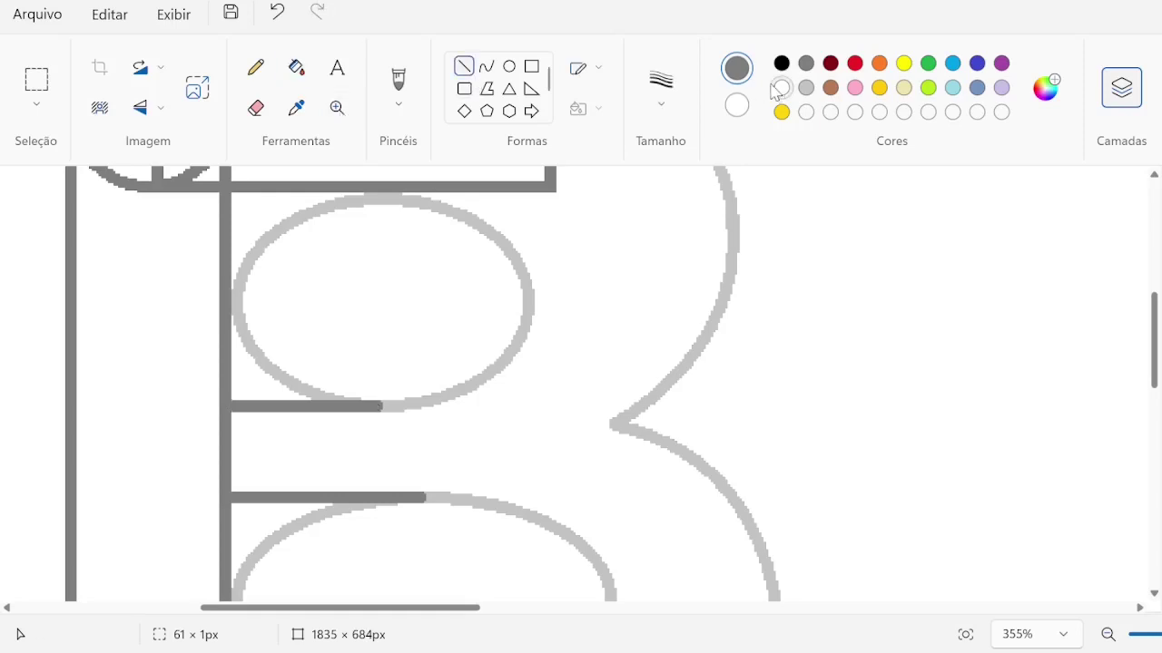
pyautogui.moveTo(384, 200); pyautogui.dragTo(528, 239)
pyautogui.moveTo(453, 197); pyautogui.dragTo(449, 181)
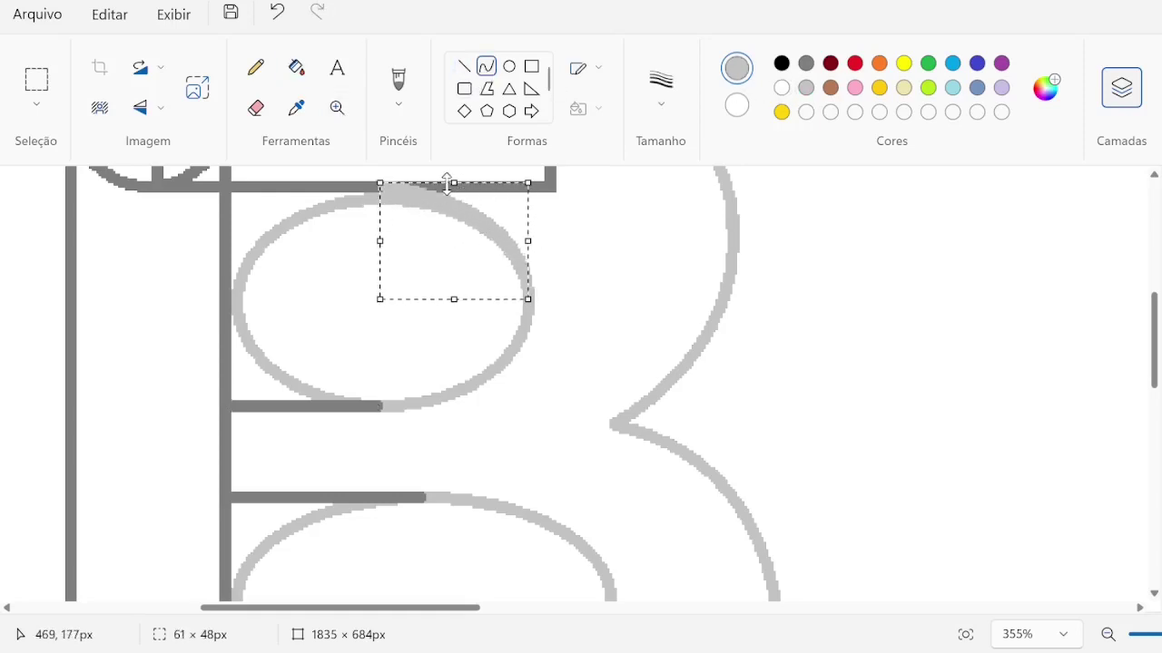
pyautogui.click(782, 62)
pyautogui.click(296, 67)
pyautogui.click(522, 354)
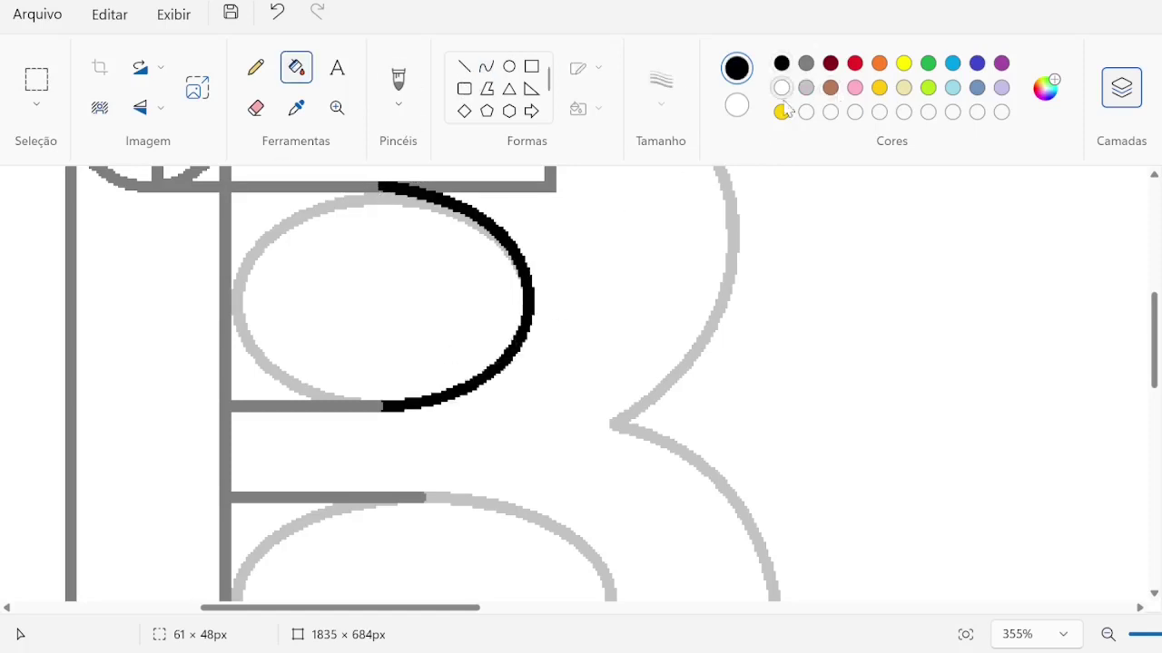
# - Erase the rest of the upper ellipse's outline and the whole lower ellipse by filling them with white
pyautogui.click(781, 87)
pyautogui.click(525, 313)
pyautogui.scroll(-1, 518, 267)
pyautogui.scroll(2, 531, 321)
pyautogui.scroll(-3, 522, 326)
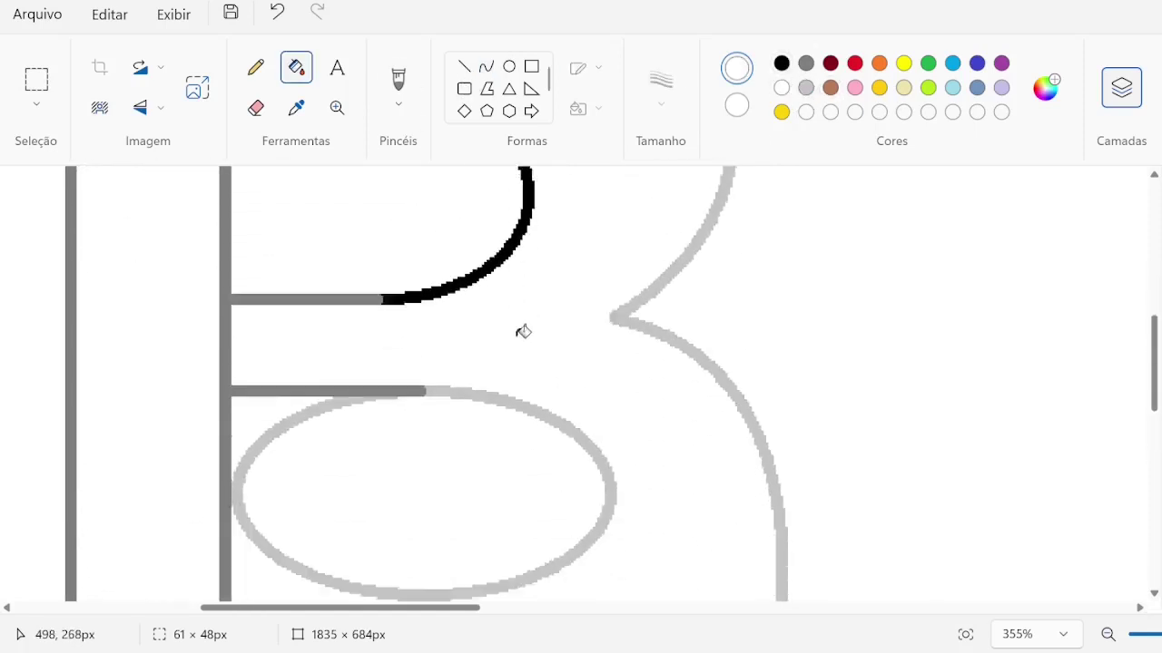
pyautogui.click(520, 384)
# - Draw two black curves forming the lower counter's rounded right side, the bottom one about 76 × 43 px
pyautogui.scroll(1, 520, 385)
pyautogui.click(781, 63)
pyautogui.scroll(-2, 423, 228)
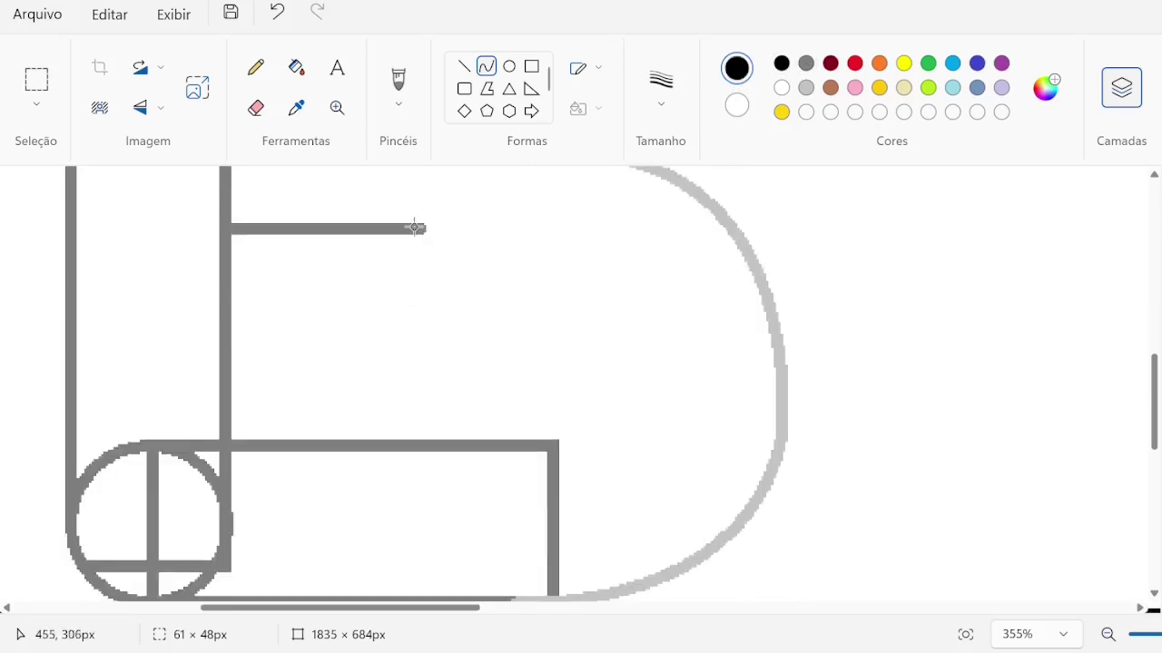
pyautogui.moveTo(423, 228); pyautogui.dragTo(544, 349)
pyautogui.moveTo(508, 273)
pyautogui.mouseDown()
pyautogui.moveTo(500, 239)
pyautogui.moveTo(544, 229)
pyautogui.mouseUp()
pyautogui.moveTo(551, 284); pyautogui.dragTo(575, 289)
pyautogui.moveTo(387, 444); pyautogui.dragTo(575, 363)
pyautogui.moveTo(485, 402)
pyautogui.mouseDown()
pyautogui.moveTo(519, 444)
pyautogui.moveTo(572, 464)
pyautogui.mouseUp()
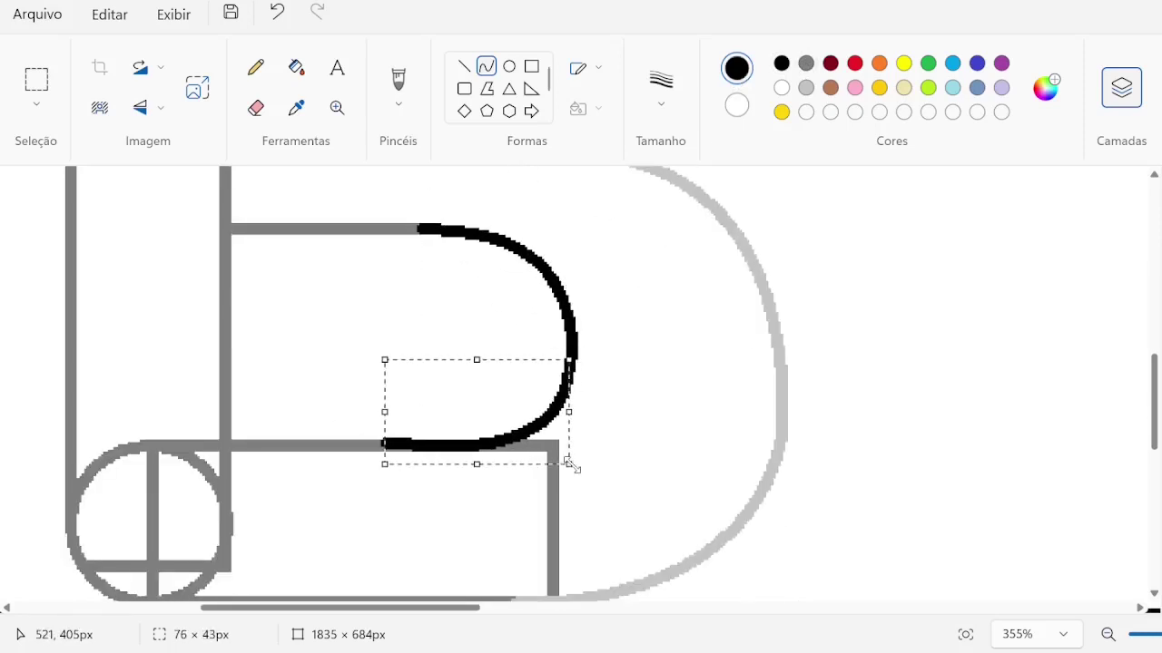
# - Fill the bowls between the inner and outer curves and the lower rectangle dark grey
pyautogui.click(806, 63)
pyautogui.click(296, 67)
pyautogui.click(708, 248)
pyautogui.click(806, 87)
pyautogui.click(806, 63)
pyautogui.click(238, 442)
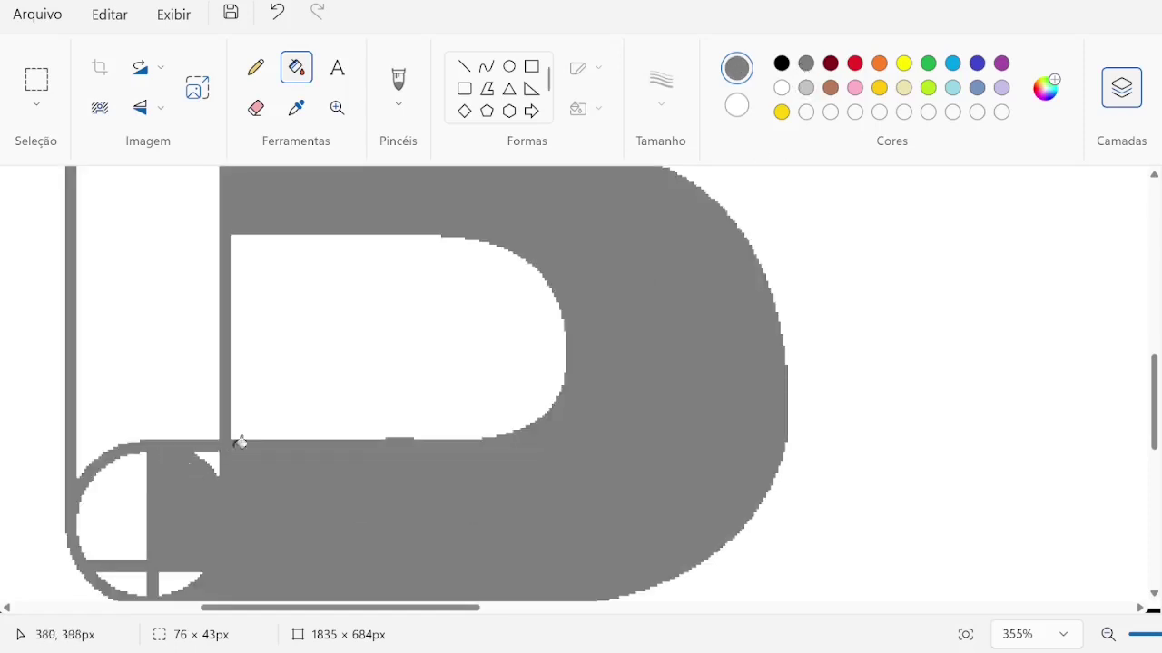
pyautogui.click(209, 461)
pyautogui.click(181, 583)
pyautogui.scroll(5, 181, 363)
pyautogui.click(212, 372)
pyautogui.click(113, 309)
pyautogui.click(171, 244)
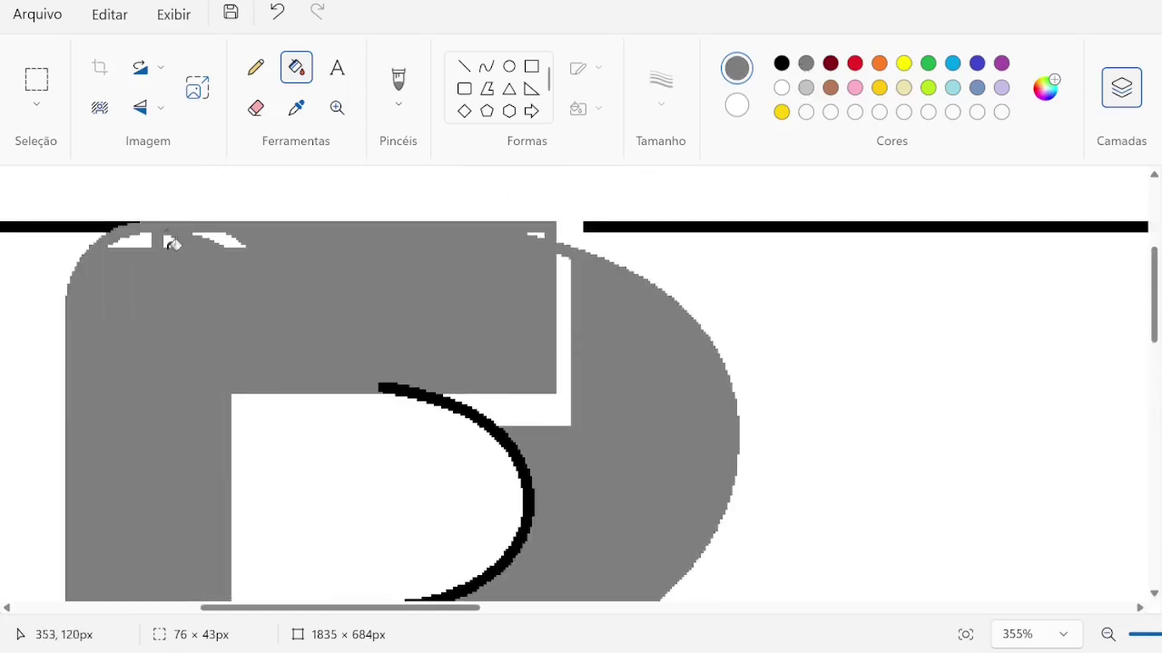
pyautogui.hotkey('ctrl', 'z')
pyautogui.hotkey('ctrl', 'z')
pyautogui.hotkey('ctrl', 'z')
pyautogui.hotkey('ctrl', 'z')
pyautogui.hotkey('ctrl', 'z')
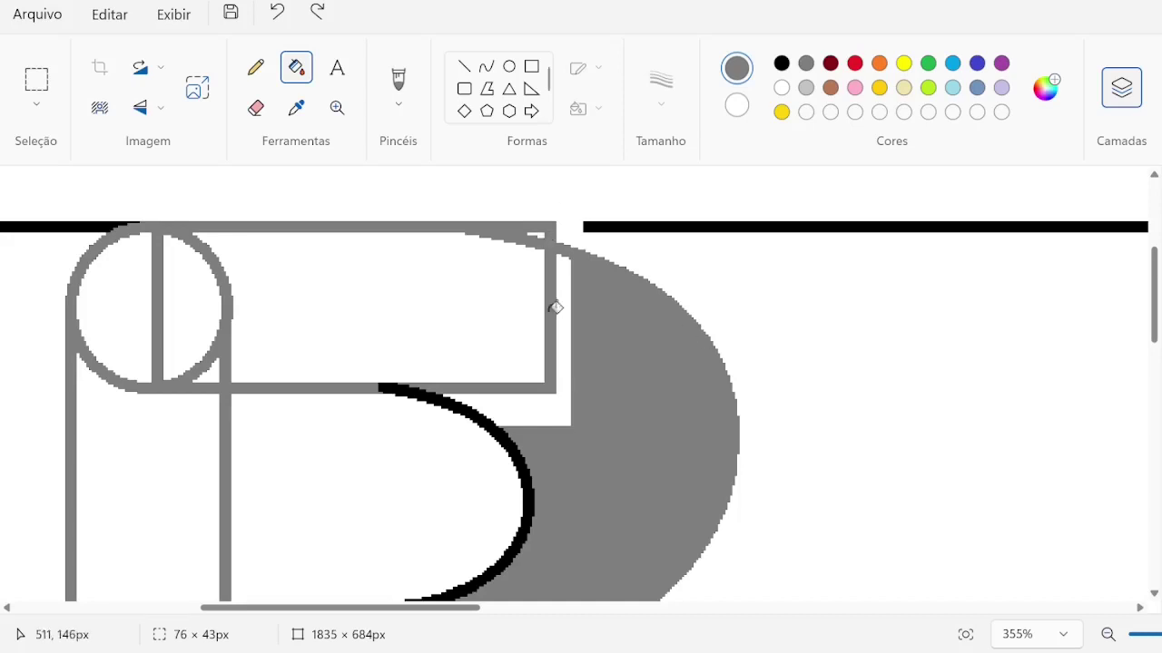
pyautogui.hotkey('ctrl', 'z')
pyautogui.click(278, 16)
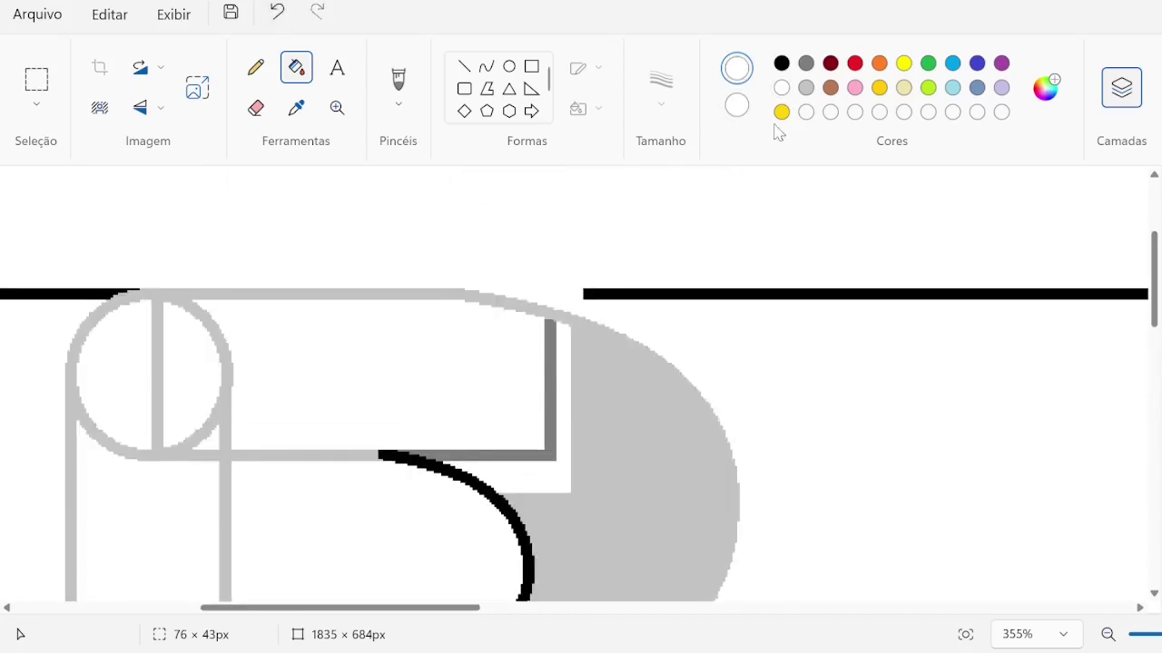
# - Fill the upper rectangle and the top ring of the letter B light grey
pyautogui.click(806, 87)
pyautogui.click(485, 366)
pyautogui.scroll(-1, 363, 299)
pyautogui.click(155, 238)
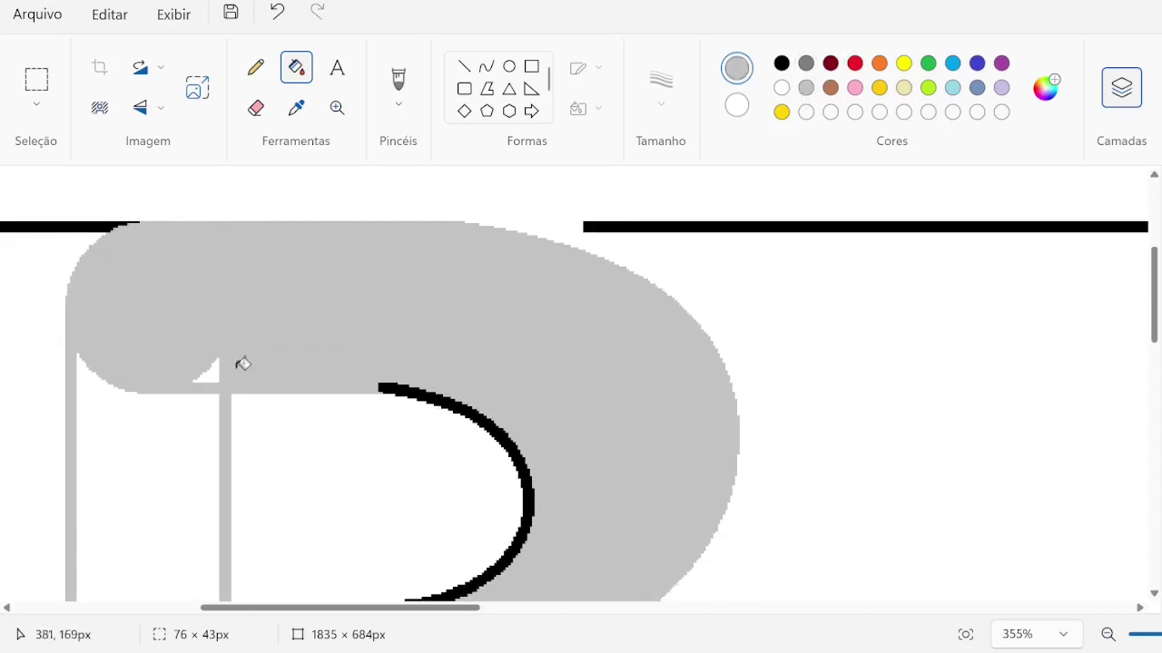
# - Fill the stem and the remaining lower-left gaps light grey, and recolour the whole letter B dark grey
pyautogui.scroll(-5, 179, 395)
pyautogui.scroll(-4, 179, 394)
pyautogui.click(200, 336)
pyautogui.click(143, 350)
pyautogui.click(806, 64)
pyautogui.click(542, 312)
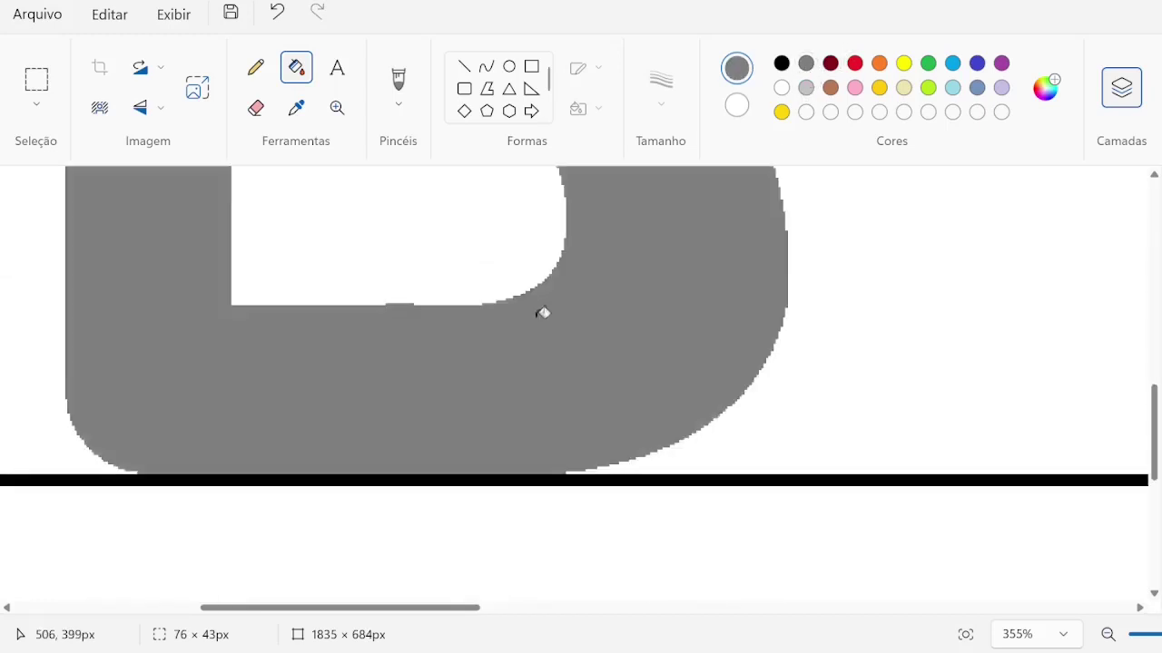
# - Erase the bump on the lower counter's bottom edge and trim the lower bowl's outer edge with a white curve about 149 × 132 px
pyautogui.scroll(3, 542, 312)
pyautogui.click(256, 107)
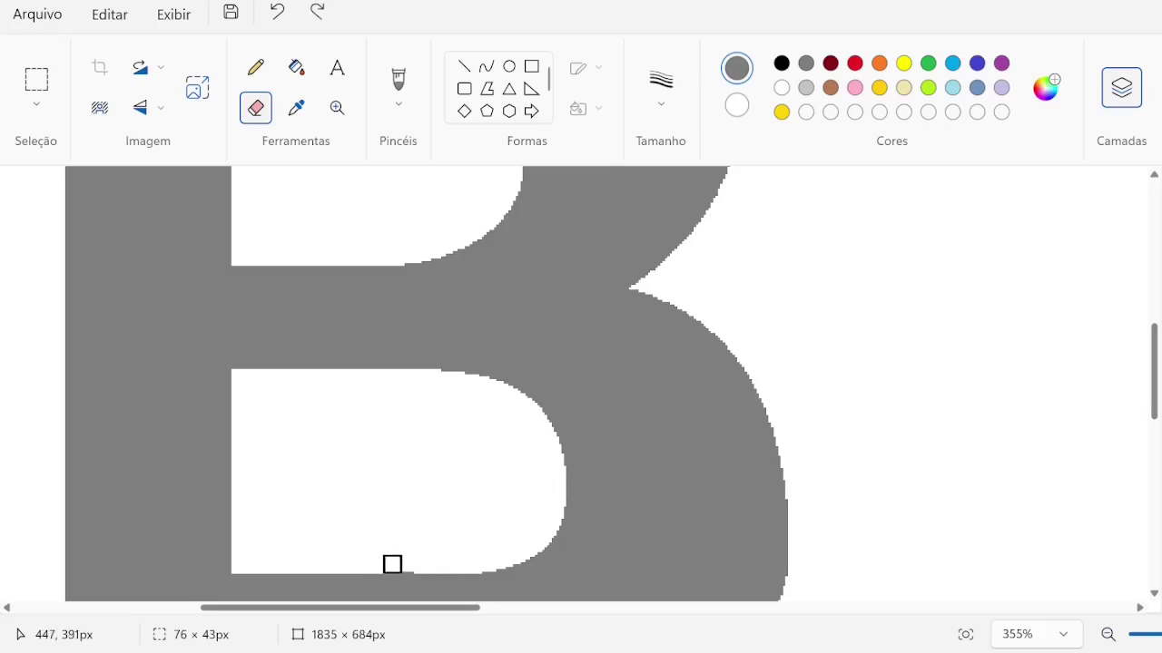
pyautogui.click(781, 88)
pyautogui.scroll(-3, 774, 345)
pyautogui.scroll(-1, 729, 353)
pyautogui.moveTo(729, 353); pyautogui.dragTo(463, 591)
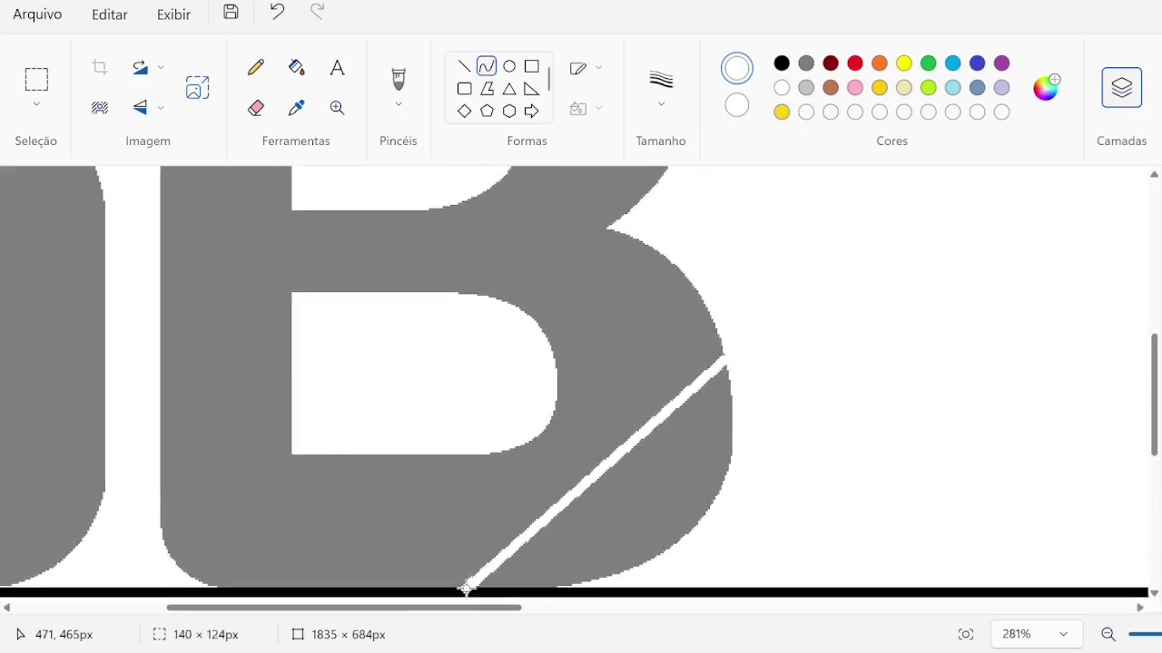
pyautogui.moveTo(717, 413)
pyautogui.mouseDown()
pyautogui.moveTo(739, 436)
pyautogui.moveTo(748, 605)
pyautogui.mouseUp()
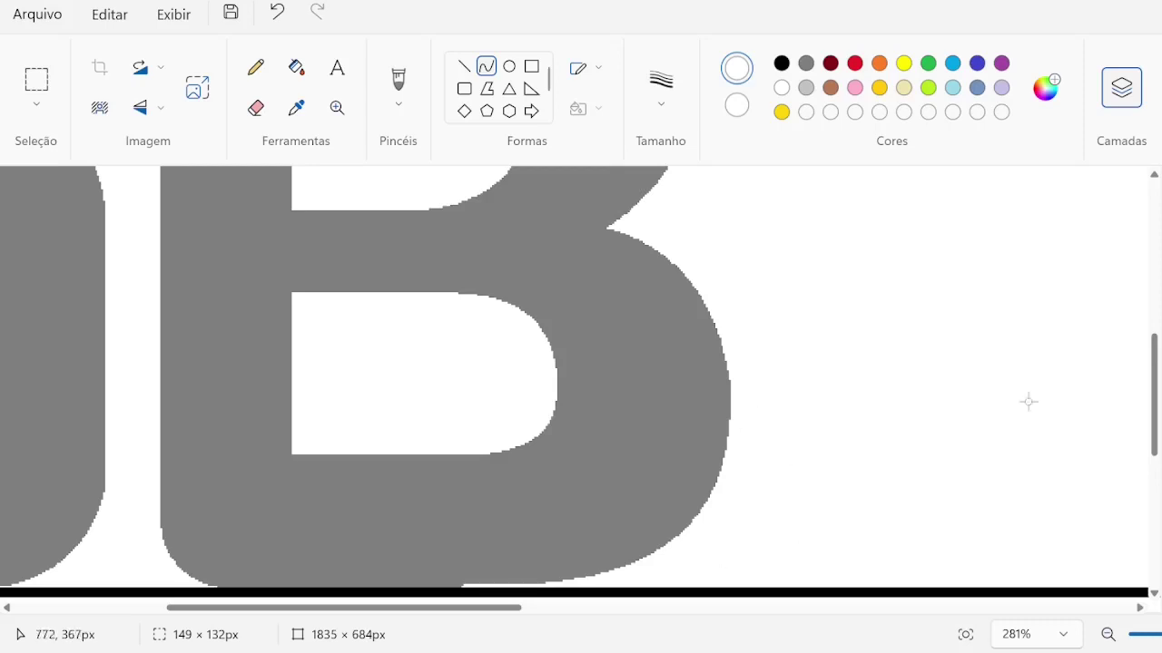
# - Undo the last white curve and trim the lower bowl's outer edge with a new white curve about 135 × 110 px
pyautogui.hotkey('ctrl', 'z')
pyautogui.moveTo(733, 386)
pyautogui.mouseDown()
pyautogui.moveTo(511, 591)
pyautogui.moveTo(721, 591)
pyautogui.mouseUp()
pyautogui.click(720, 591)
pyautogui.moveTo(506, 590); pyautogui.dragTo(478, 598)
pyautogui.scroll(5, 433, 345)
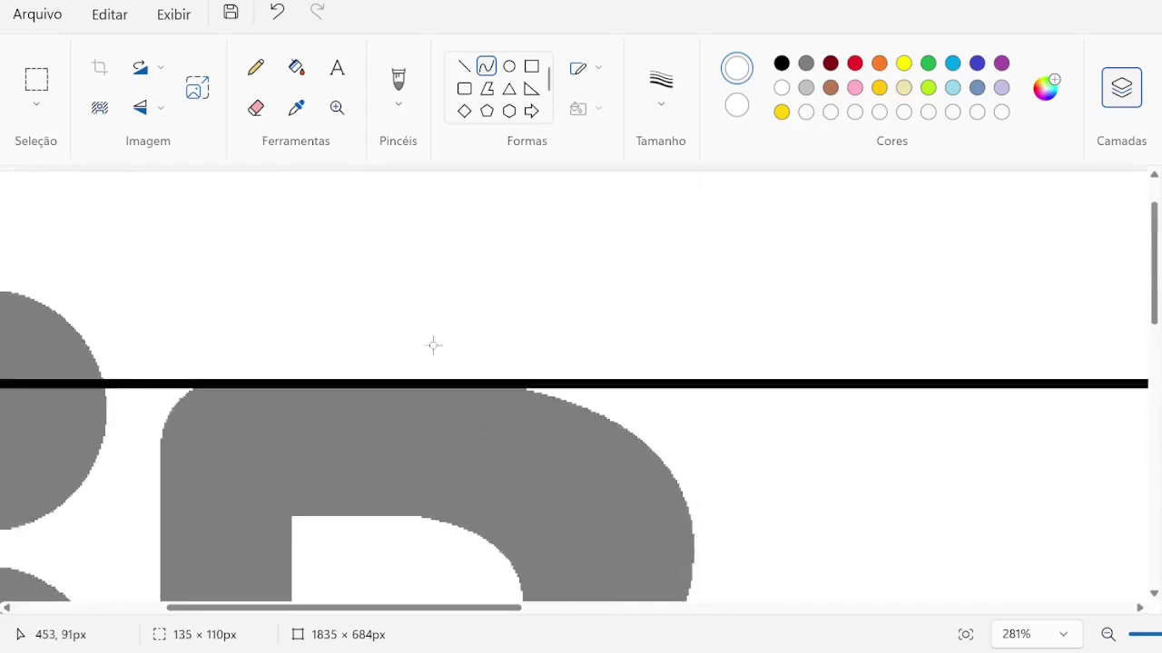
pyautogui.scroll(-3, 629, 418)
pyautogui.scroll(3, 630, 418)
# - Widen the B's stem by drawing a vertical grey line about 233 px long through both counters and filling the strips beside it grey
pyautogui.click(464, 66)
pyautogui.click(806, 64)
pyautogui.scroll(-2, 325, 307)
pyautogui.scroll(-3, 363, 446)
pyautogui.moveTo(326, 307)
pyautogui.mouseDown()
pyautogui.moveTo(363, 446)
pyautogui.moveTo(324, 482)
pyautogui.mouseUp()
pyautogui.scroll(3, 324, 482)
pyautogui.click(296, 68)
pyautogui.click(308, 268)
pyautogui.click(318, 560)
pyautogui.scroll(2, 324, 454)
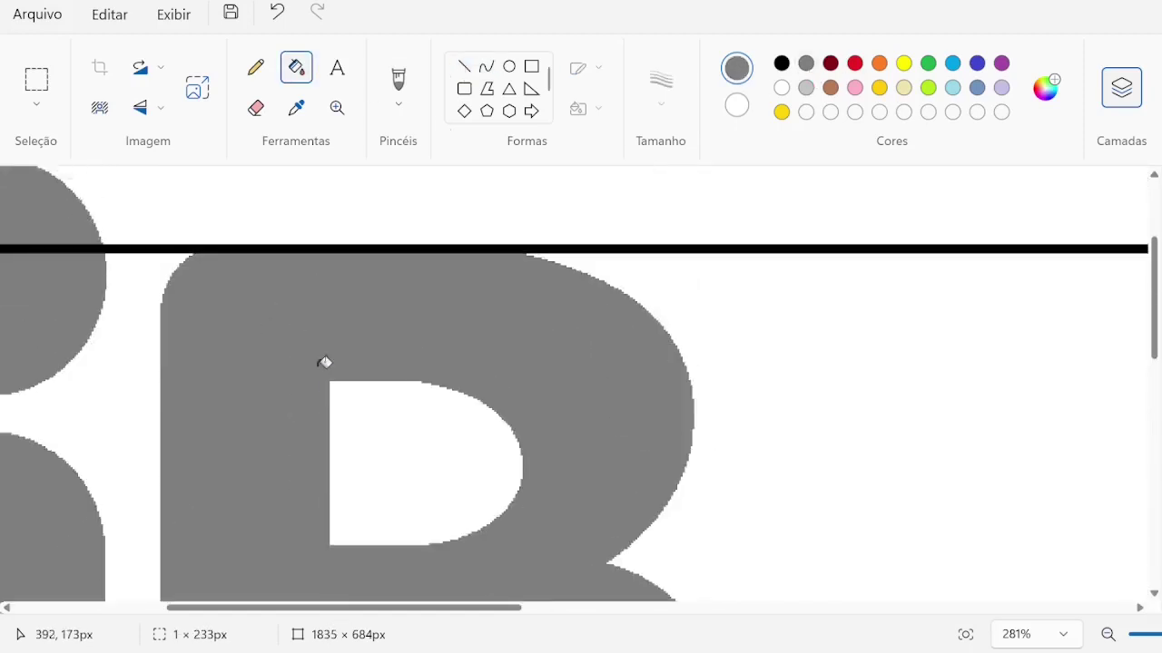
# - Raise the upper counter's top edge with a white line about 2 × 16 px and a white curve about 96 × 45 px
pyautogui.scroll(-1, 324, 363)
pyautogui.click(486, 67)
pyautogui.click(781, 87)
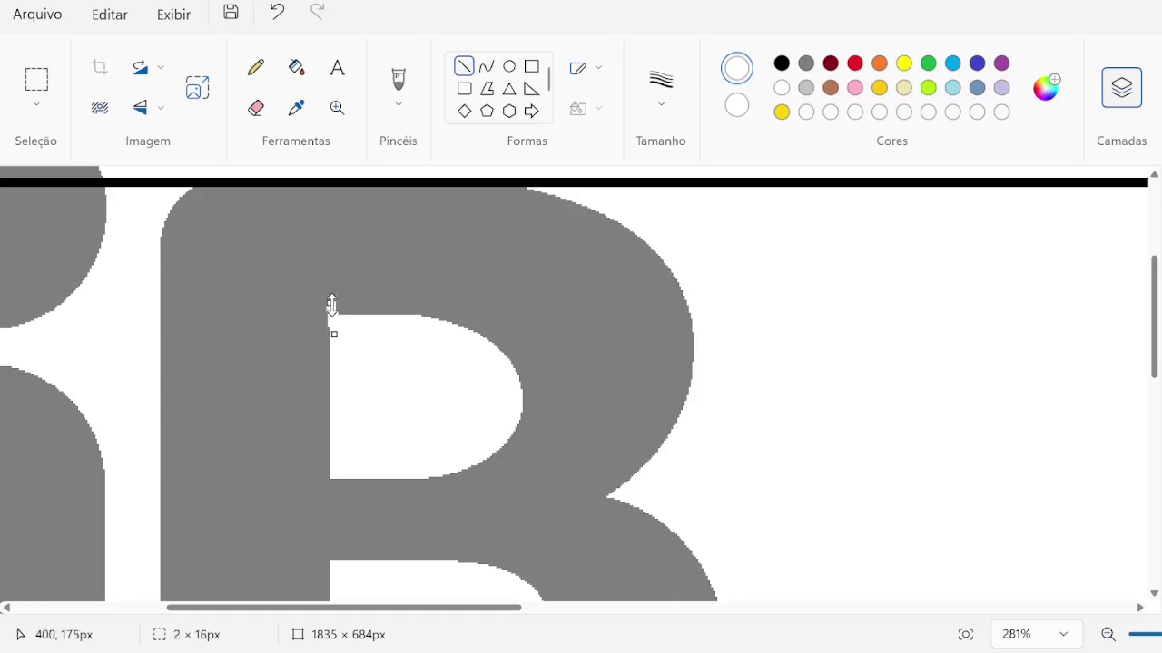
pyautogui.moveTo(511, 382); pyautogui.dragTo(497, 358)
pyautogui.click(296, 67)
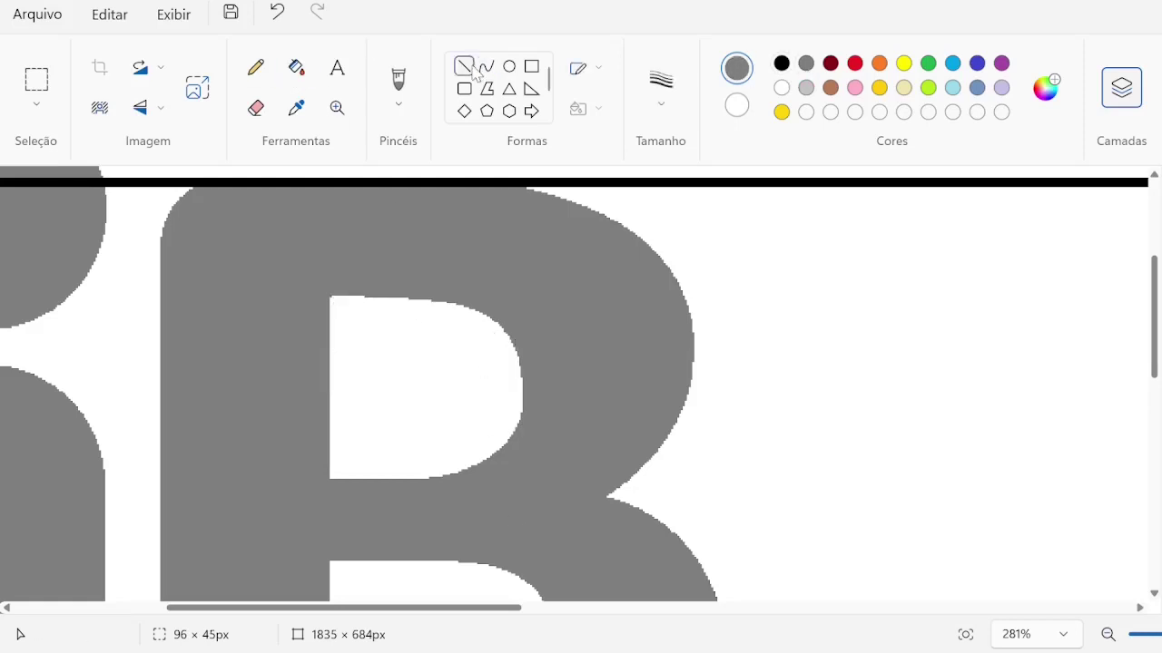
# - Try to widen the B's upper bowl with grey curves along its outer edge and fill the gap behind them
pyautogui.moveTo(606, 489)
pyautogui.mouseDown()
pyautogui.moveTo(705, 417)
pyautogui.moveTo(687, 493)
pyautogui.moveTo(705, 462)
pyautogui.mouseUp()
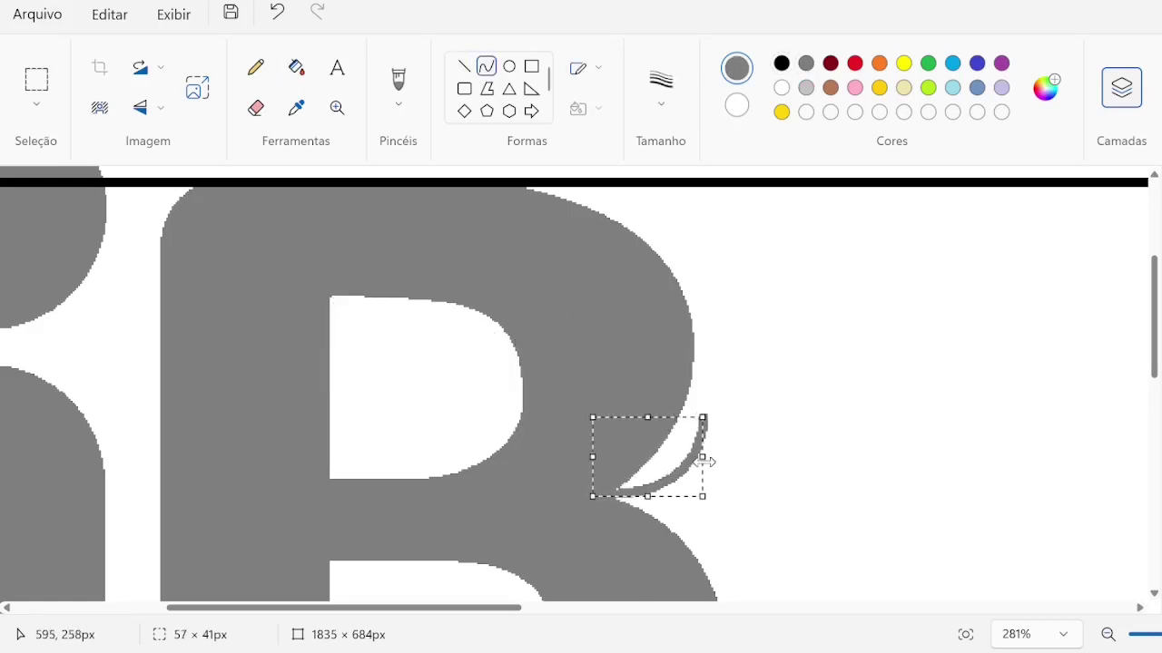
pyautogui.moveTo(526, 191); pyautogui.dragTo(718, 202)
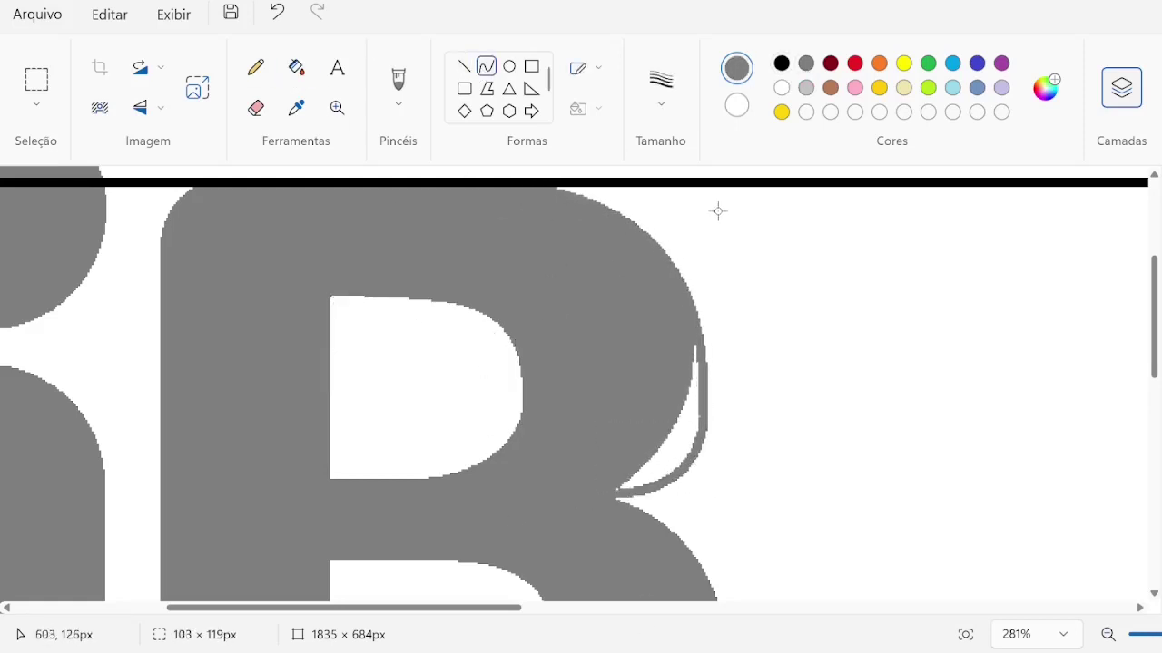
pyautogui.click(296, 67)
pyautogui.click(678, 446)
pyautogui.hotkey('ctrl', 'z')
pyautogui.hotkey('ctrl', 'z')
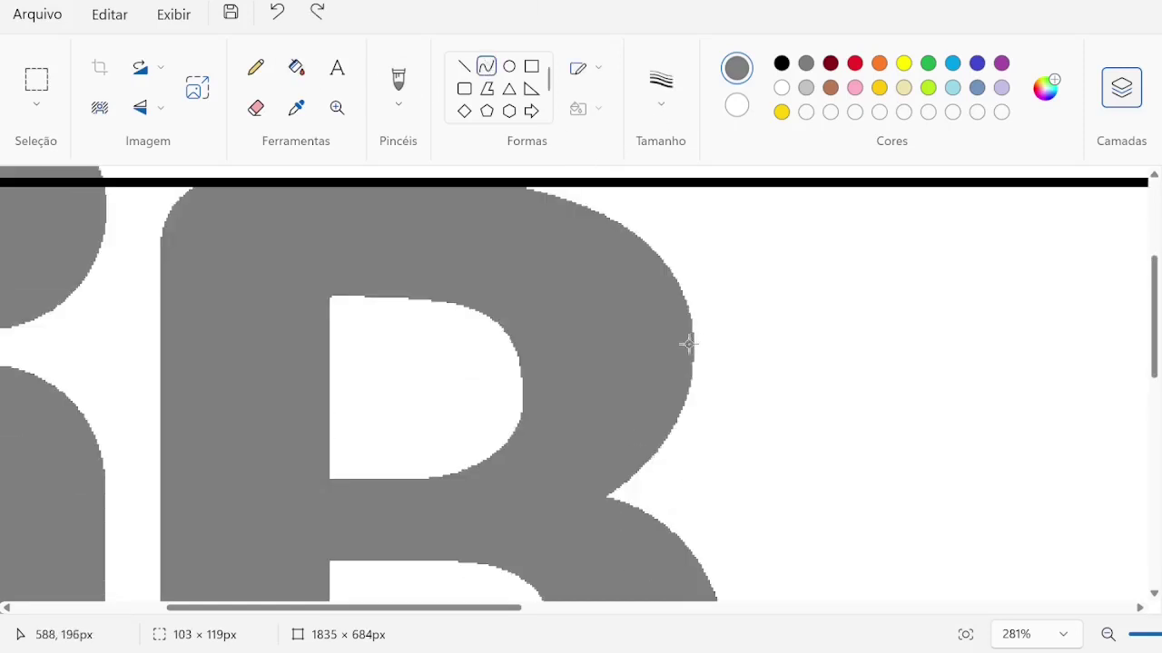
pyautogui.moveTo(695, 360); pyautogui.dragTo(586, 495)
pyautogui.moveTo(640, 429); pyautogui.dragTo(663, 482)
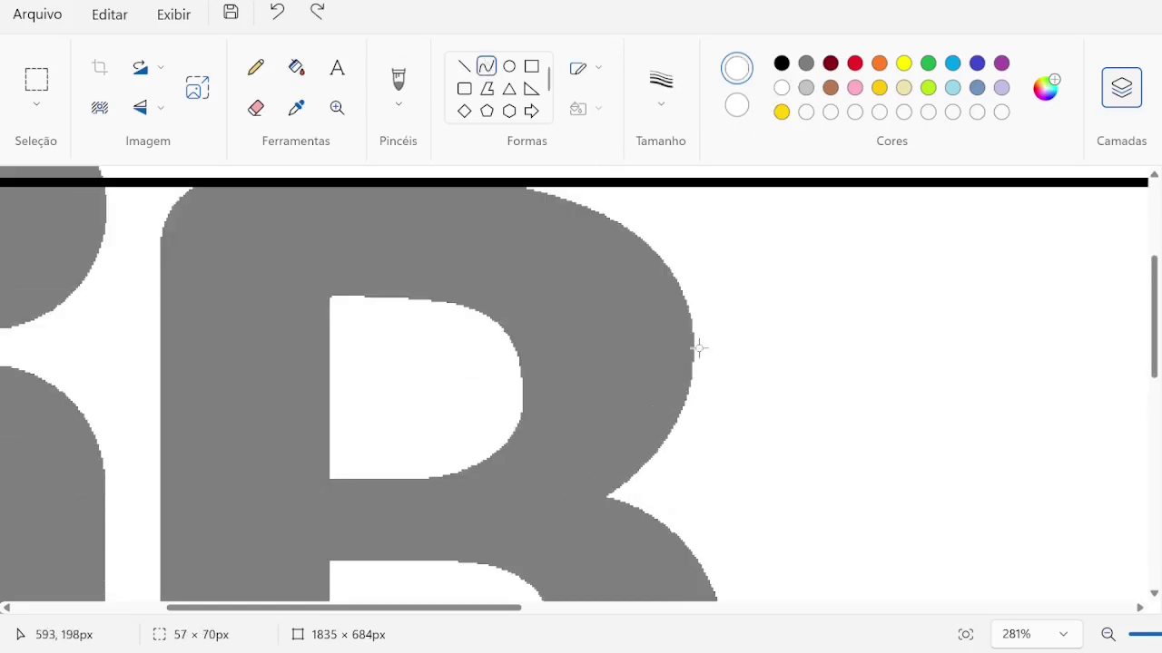
# - Deepen the notch between the B's two bowls by trimming both outer edges with white curves
pyautogui.moveTo(698, 348); pyautogui.dragTo(622, 487)
pyautogui.scroll(-2, 582, 361)
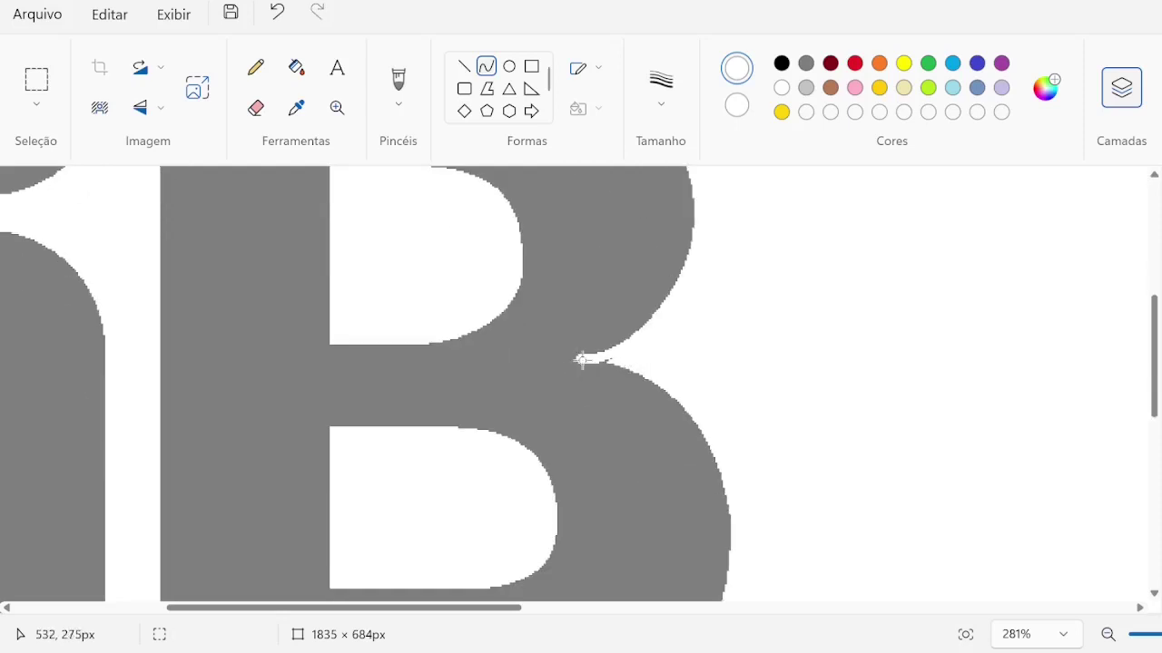
pyautogui.moveTo(582, 360); pyautogui.dragTo(734, 547)
pyautogui.moveTo(671, 432)
pyautogui.mouseDown()
pyautogui.moveTo(698, 378)
pyautogui.moveTo(729, 394)
pyautogui.mouseUp()
# - Draw a grey curve about 74 × 66 px along the lower bowl's upper edge and fill the notch gap grey
pyautogui.click(806, 63)
pyautogui.click(733, 222)
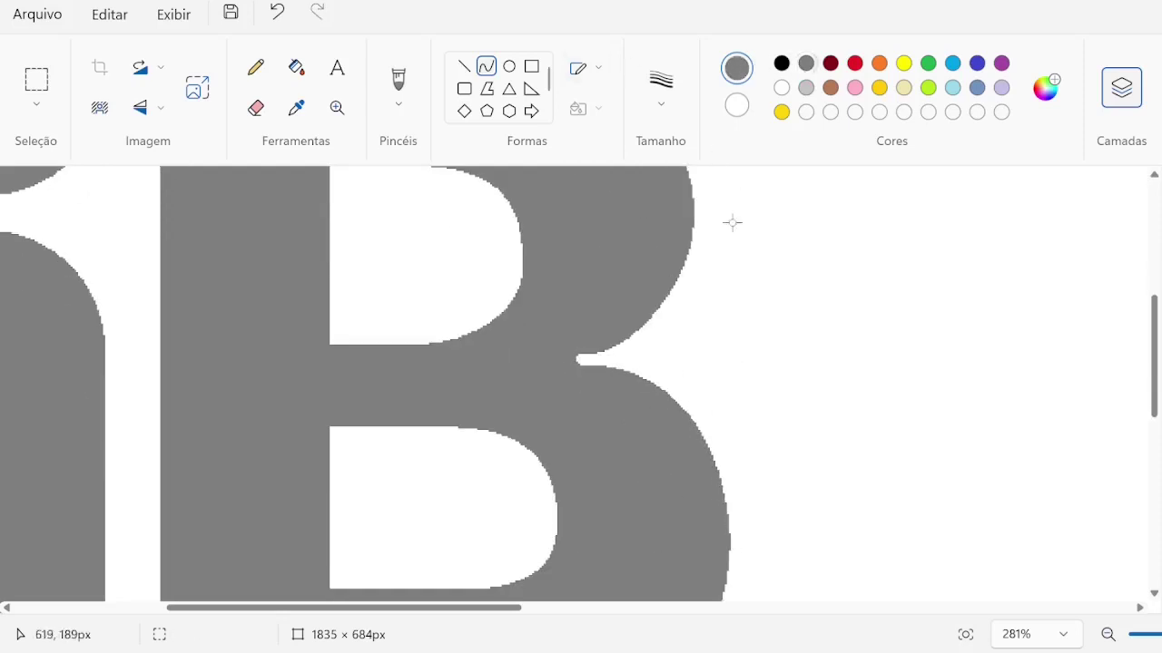
pyautogui.click(296, 68)
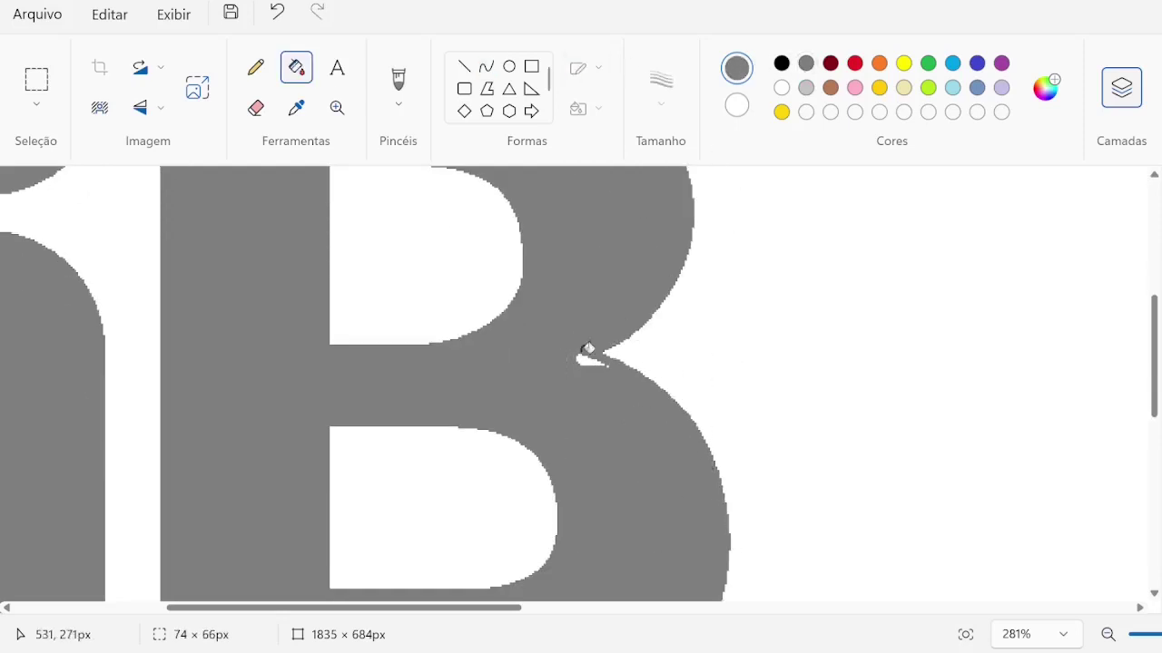
# - Set the secondary colour to grey and activate rectangular selection
pyautogui.scroll(2, 618, 357)
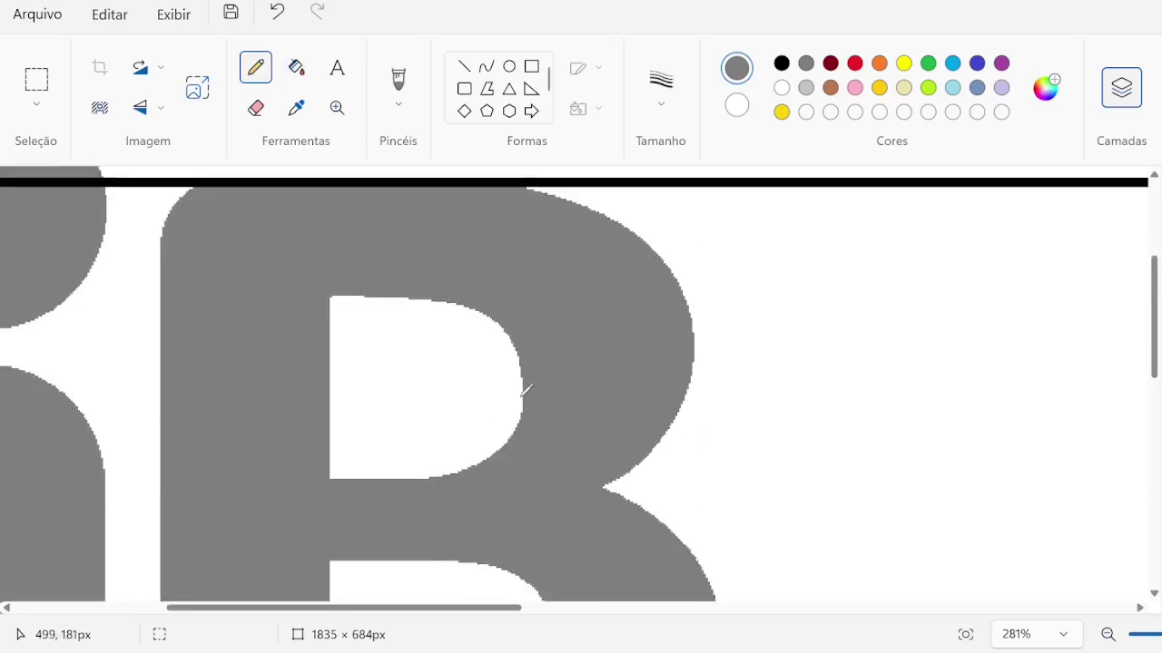
pyautogui.click(737, 105)
pyautogui.click(36, 79)
# - Try to move the B's upper counter with a rectangular selection around it
pyautogui.moveTo(290, 260); pyautogui.dragTo(565, 482)
pyautogui.moveTo(511, 269); pyautogui.dragTo(474, 228)
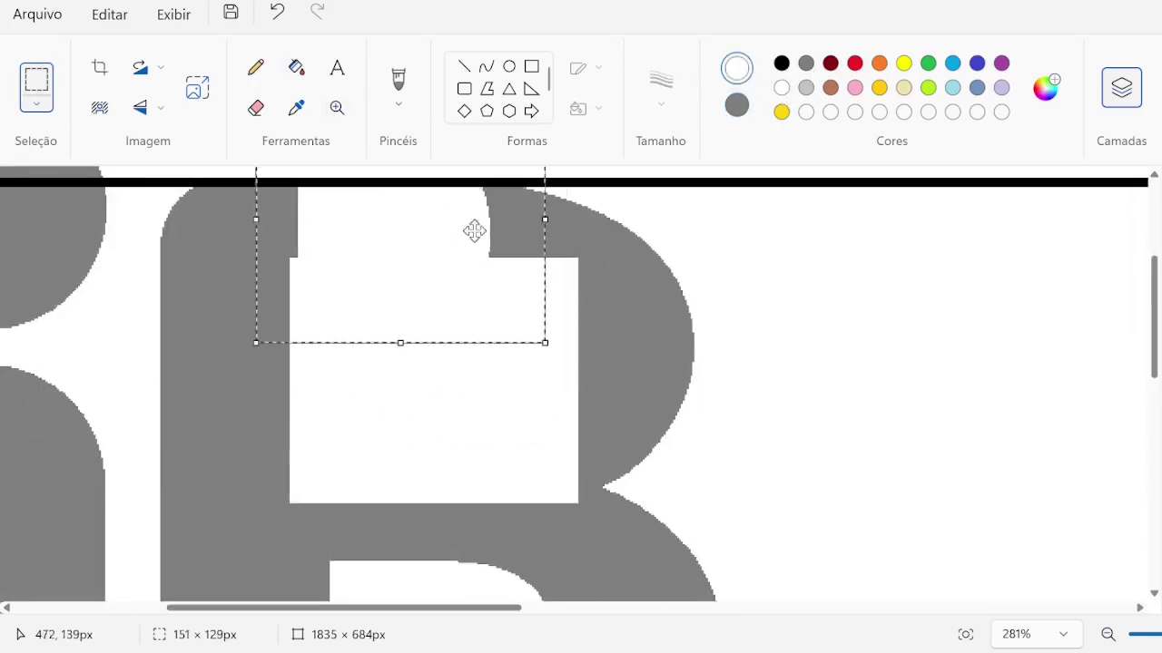
pyautogui.hotkey('ctrl', 'z')
pyautogui.moveTo(287, 261); pyautogui.dragTo(545, 545)
pyautogui.moveTo(489, 442); pyautogui.dragTo(604, 370)
pyautogui.hotkey('ctrl', 'z')
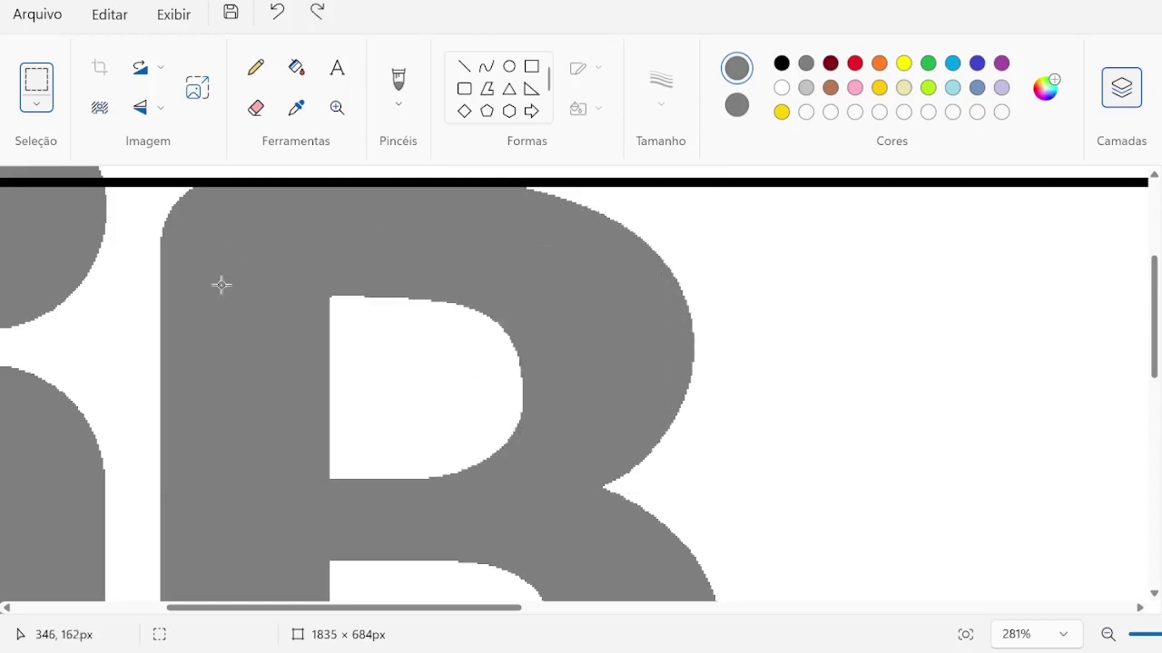
# - Select the B's upper counter and shift it slightly up and to the right
pyautogui.moveTo(292, 253); pyautogui.dragTo(537, 541)
pyautogui.moveTo(511, 480); pyautogui.dragTo(463, 431)
pyautogui.press('Escape')
pyautogui.hotkey('ctrl', 'z')
pyautogui.scroll(-3, 327, 324)
# - Select a 150 × 130 px area around the B's lower counter and nudge it slightly right and down
pyautogui.moveTo(299, 324); pyautogui.dragTo(589, 568)
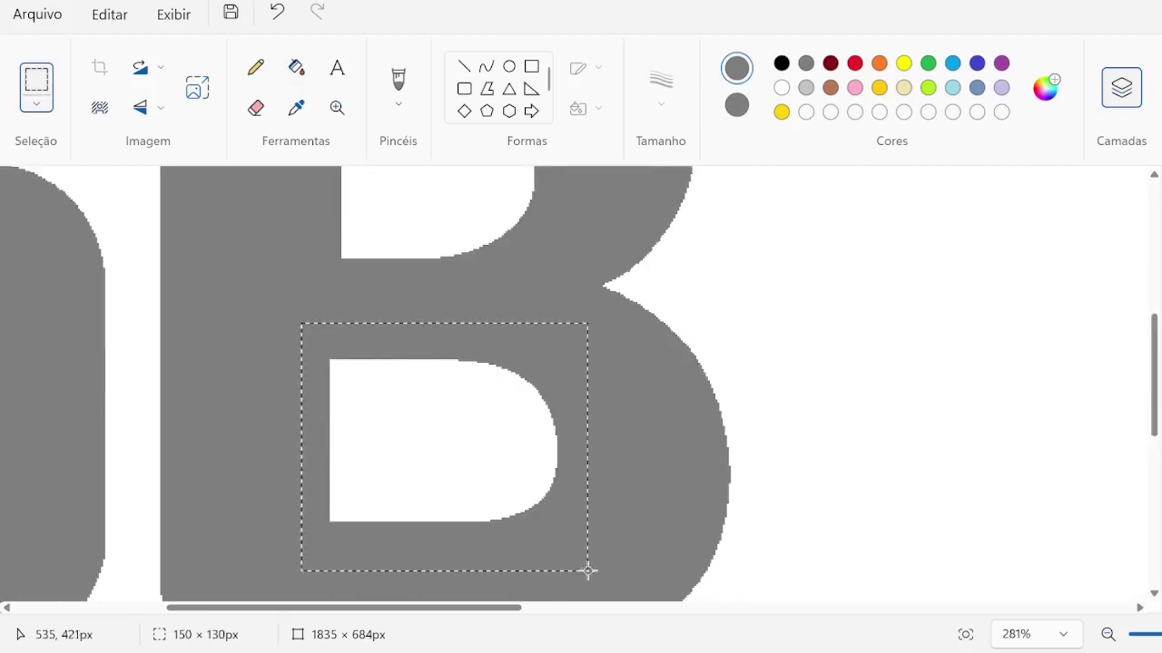
pyautogui.press('Right')
pyautogui.press('Right')
pyautogui.press('Right')
pyautogui.press('Down')
pyautogui.press('f')
# - Draw a grey-outlined ellipse of 221 × 200 px beside the B, resting on the lower guide line
pyautogui.scroll(4, 311, 309)
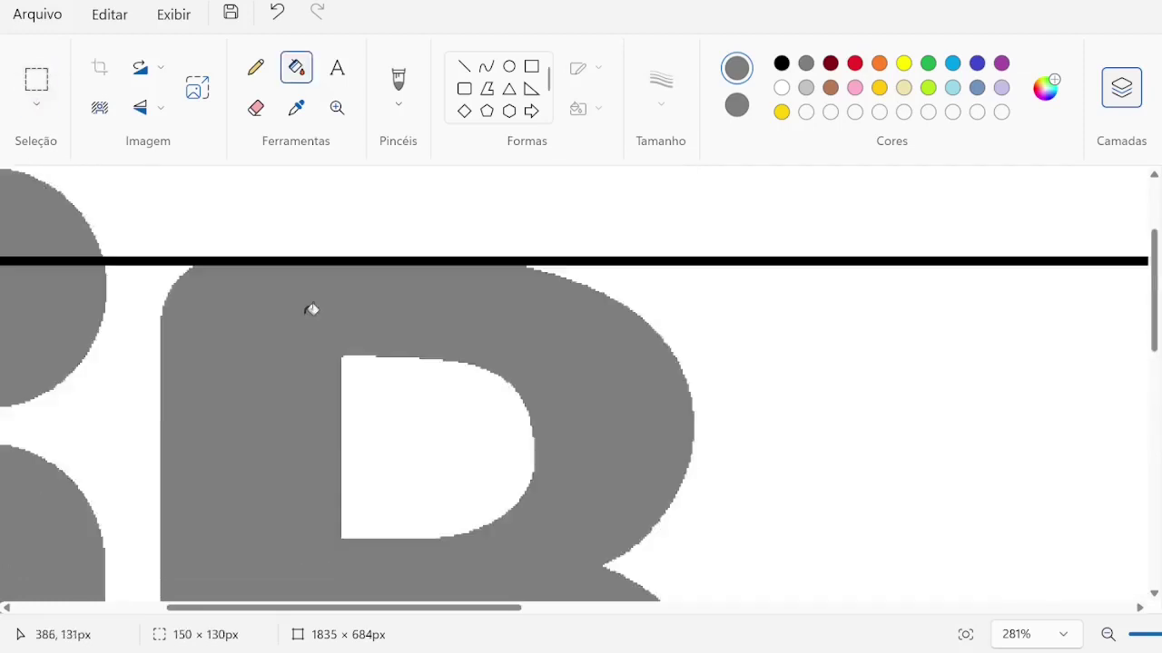
pyautogui.scroll(-1, 312, 308)
pyautogui.scroll(-5, 744, 298)
pyautogui.hscroll(5, 511, 192)
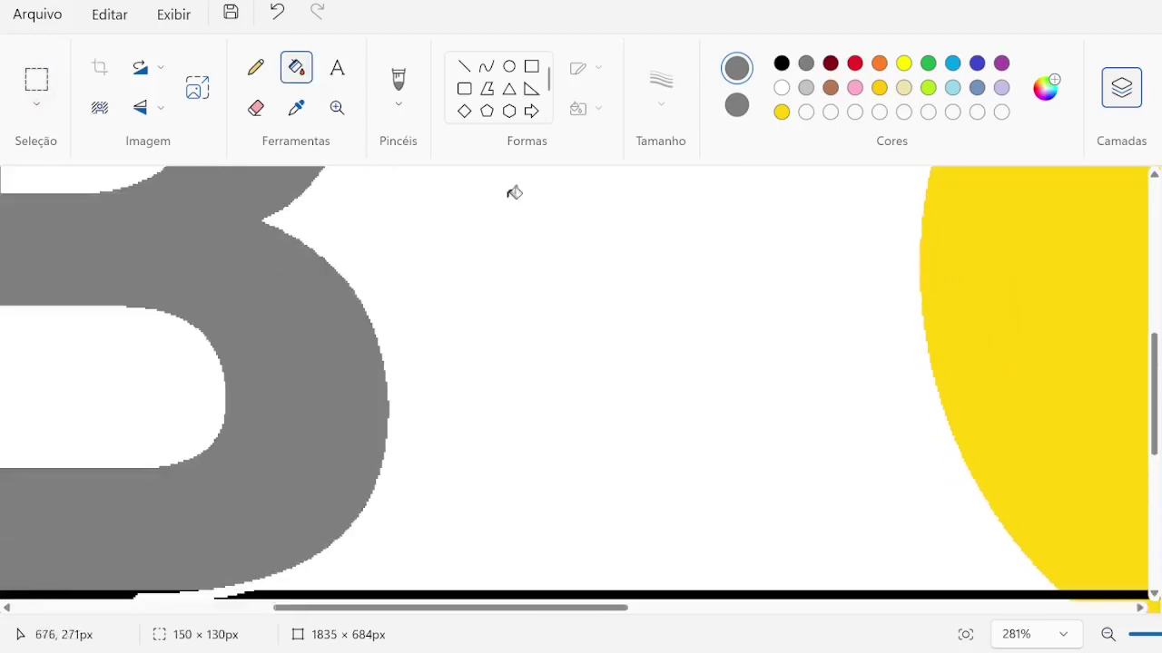
pyautogui.click(509, 66)
pyautogui.moveTo(378, 213); pyautogui.dragTo(745, 592)
pyautogui.moveTo(692, 417); pyautogui.dragTo(723, 417)
pyautogui.moveTo(609, 221); pyautogui.dragTo(609, 212)
pyautogui.moveTo(790, 403); pyautogui.dragTo(832, 407)
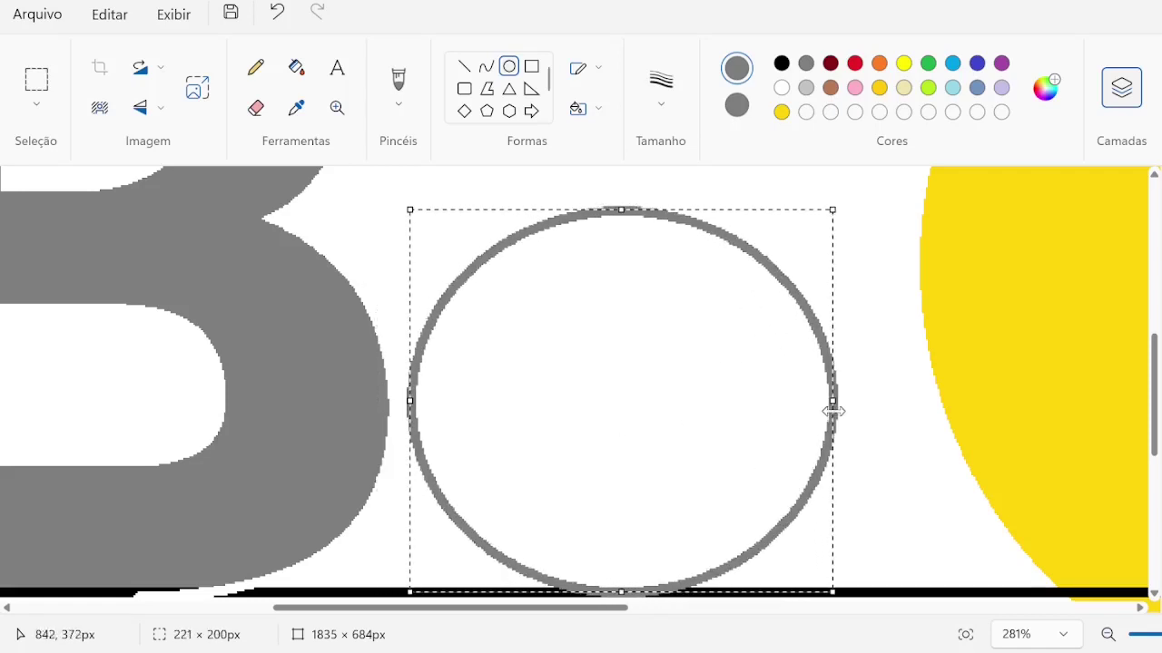
pyautogui.click(977, 312)
# - Draw a second grey ellipse centred inside the first and resize it to 139 × 125 px
pyautogui.moveTo(735, 283); pyautogui.dragTo(493, 521)
pyautogui.moveTo(580, 371)
pyautogui.mouseDown()
pyautogui.moveTo(508, 394)
pyautogui.moveTo(586, 391)
pyautogui.mouseUp()
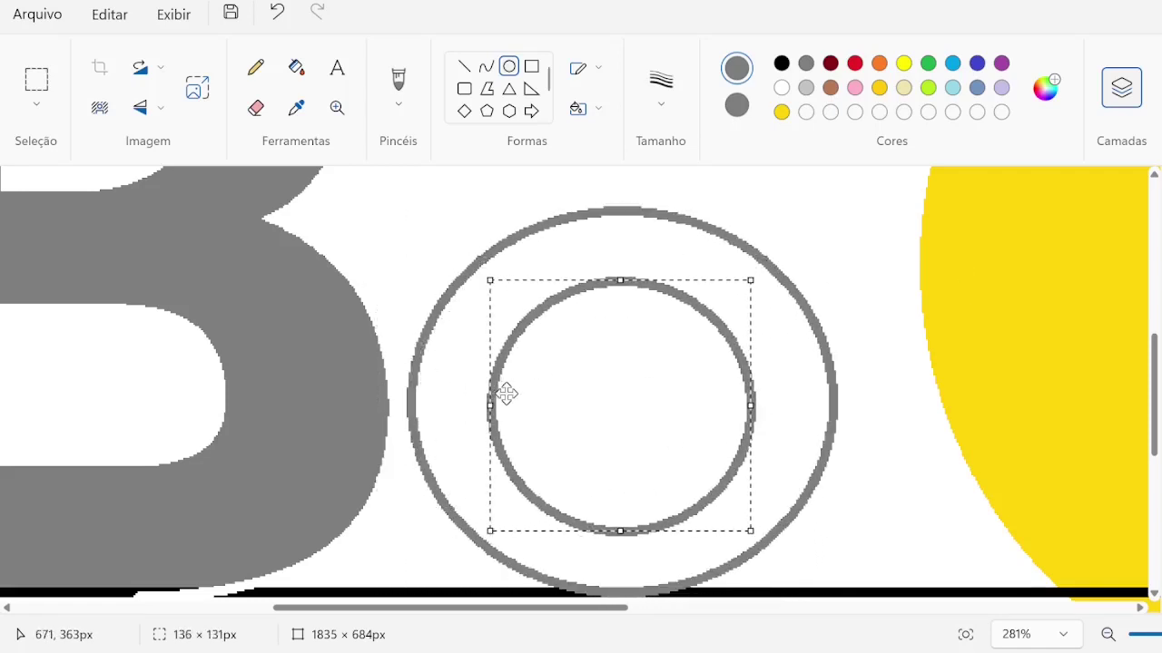
pyautogui.moveTo(622, 280); pyautogui.dragTo(622, 303)
pyautogui.moveTo(620, 531); pyautogui.dragTo(623, 508)
pyautogui.moveTo(750, 406); pyautogui.dragTo(718, 407)
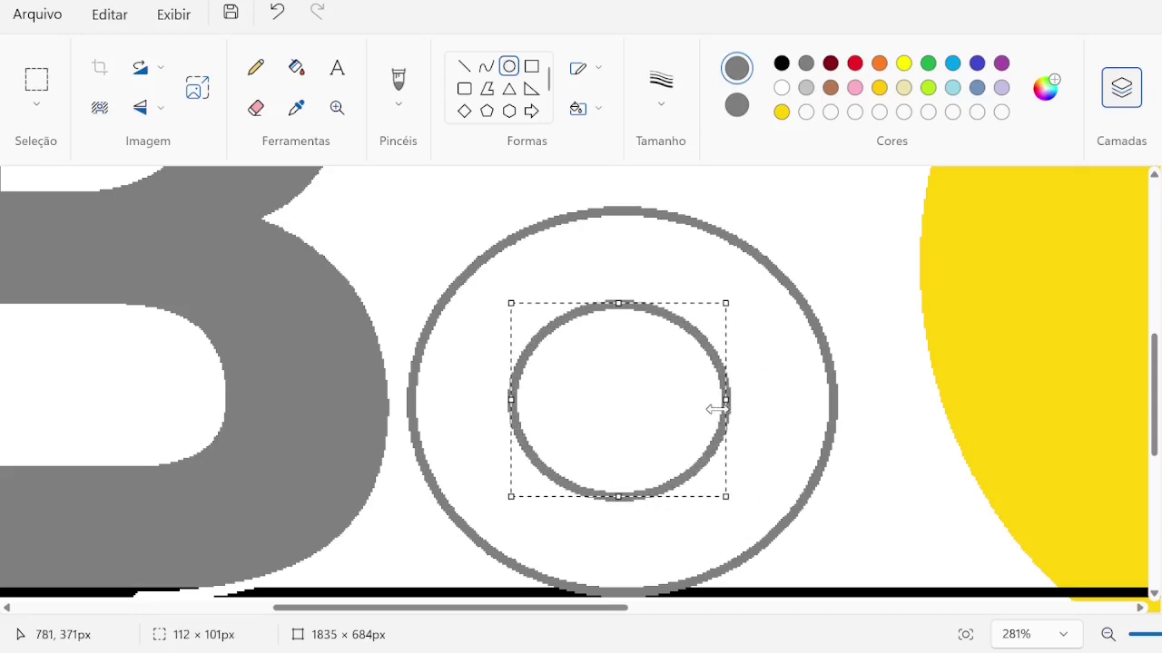
pyautogui.moveTo(505, 399); pyautogui.dragTo(483, 400)
pyautogui.moveTo(621, 304); pyautogui.dragTo(621, 283)
pyautogui.moveTo(726, 399); pyautogui.dragTo(751, 400)
pyautogui.moveTo(606, 497); pyautogui.dragTo(619, 522)
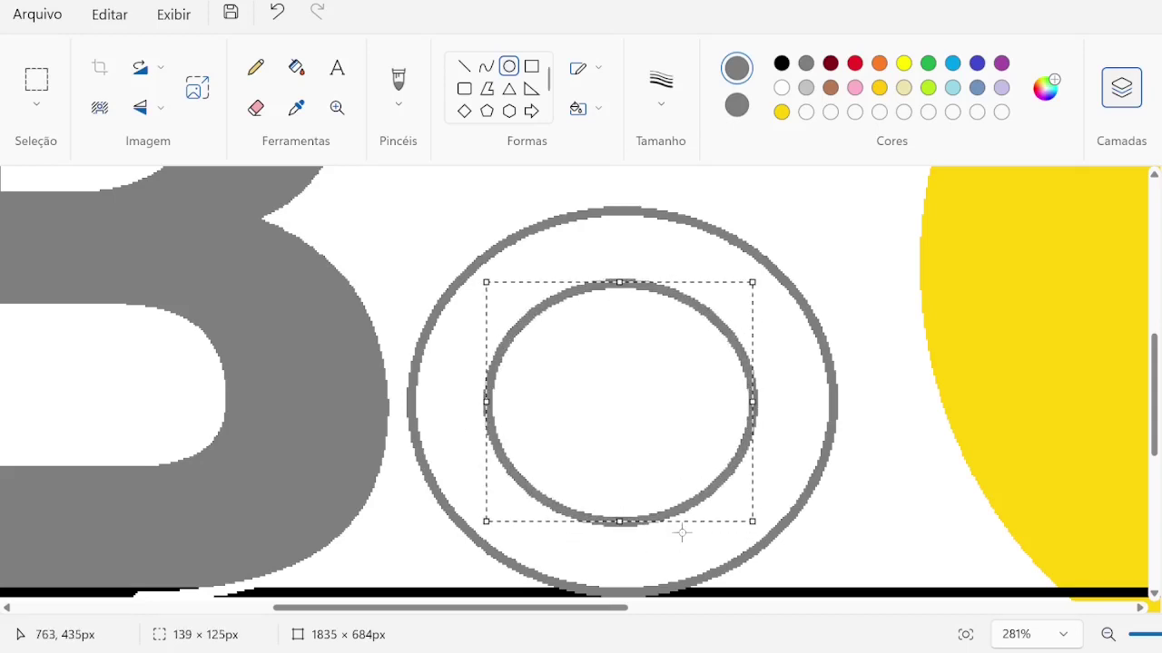
# - Fill the ring between the ellipses grey and add a grey-filled rectangle across its middle as the e's crossbar
pyautogui.click(296, 67)
pyautogui.click(623, 245)
pyautogui.click(532, 67)
pyautogui.moveTo(462, 369); pyautogui.dragTo(828, 427)
pyautogui.click(311, 67)
# - Cut the e's opening below the crossbar with a horizontal and a diagonal white line, and fill the enclosed piece white
pyautogui.click(781, 87)
pyautogui.click(464, 66)
pyautogui.moveTo(715, 428)
pyautogui.mouseDown()
pyautogui.moveTo(837, 419)
pyautogui.moveTo(839, 433)
pyautogui.mouseUp()
pyautogui.moveTo(626, 453); pyautogui.dragTo(863, 565)
pyautogui.hotkey('ctrl', 'z')
pyautogui.moveTo(696, 467); pyautogui.dragTo(904, 579)
pyautogui.click(296, 67)
pyautogui.click(781, 459)
# - Round the e's inner corners with small grey curves, about 22 × 14 px in the counter and 21 × 9 px below the crossbar
pyautogui.click(486, 66)
pyautogui.click(806, 62)
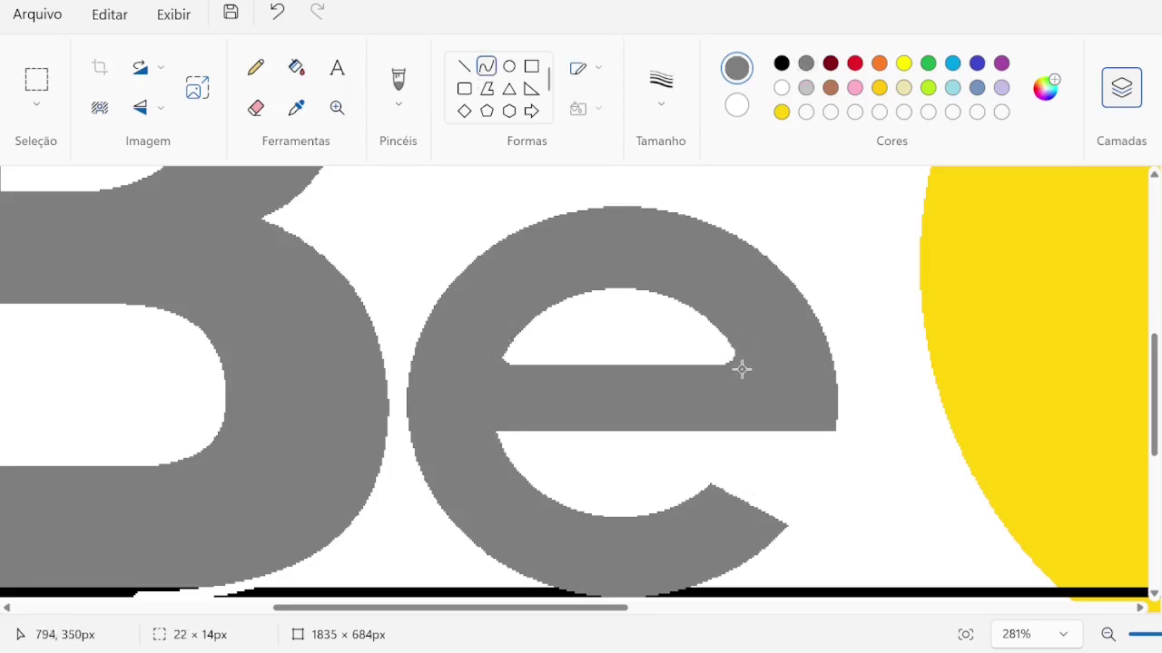
pyautogui.moveTo(495, 441); pyautogui.dragTo(488, 438)
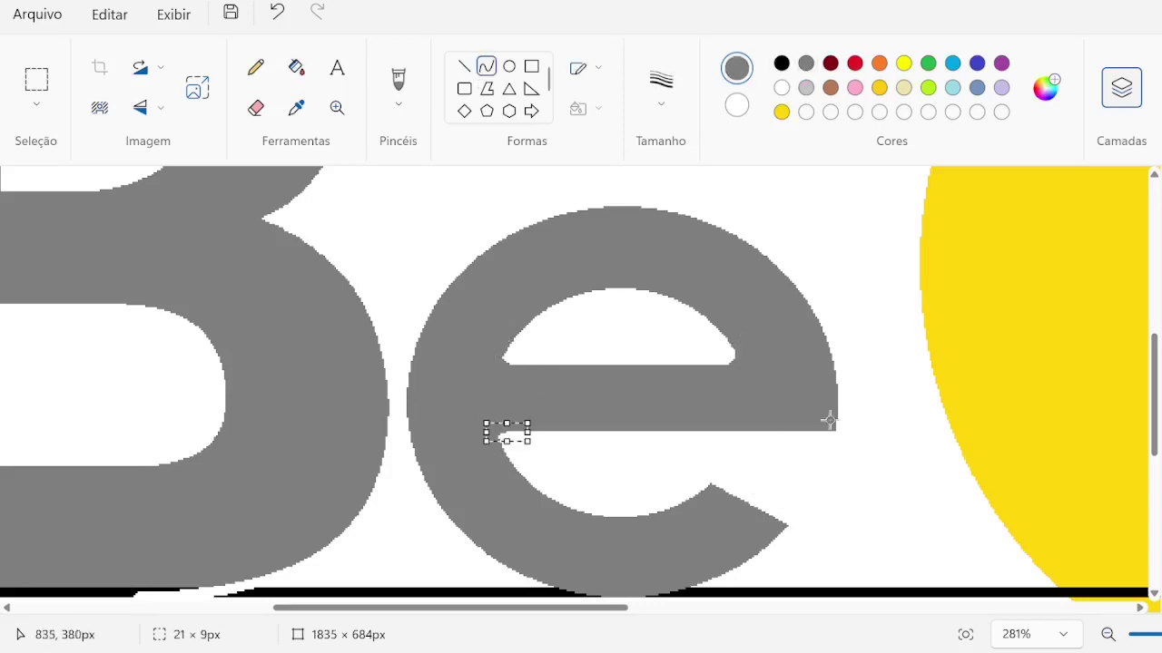
# - Round the crossbar's outer corner and the tips of the e's lower terminal with small white curves
pyautogui.scroll(-3, 829, 419)
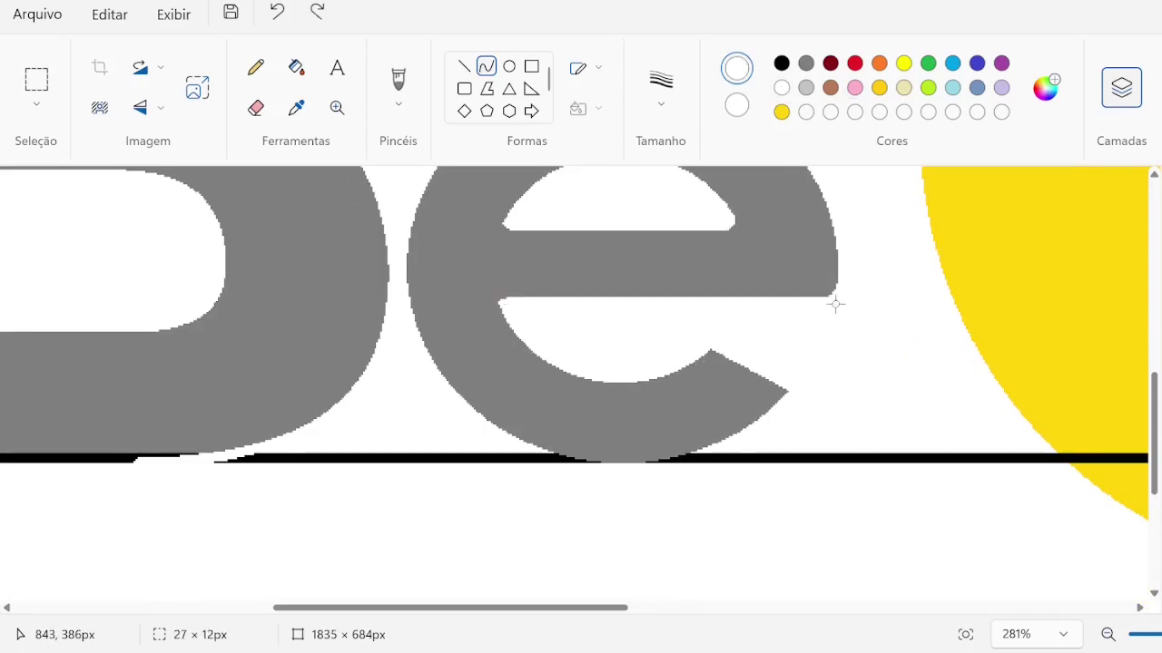
pyautogui.moveTo(697, 344); pyautogui.dragTo(746, 349)
pyautogui.scroll(2, 789, 391)
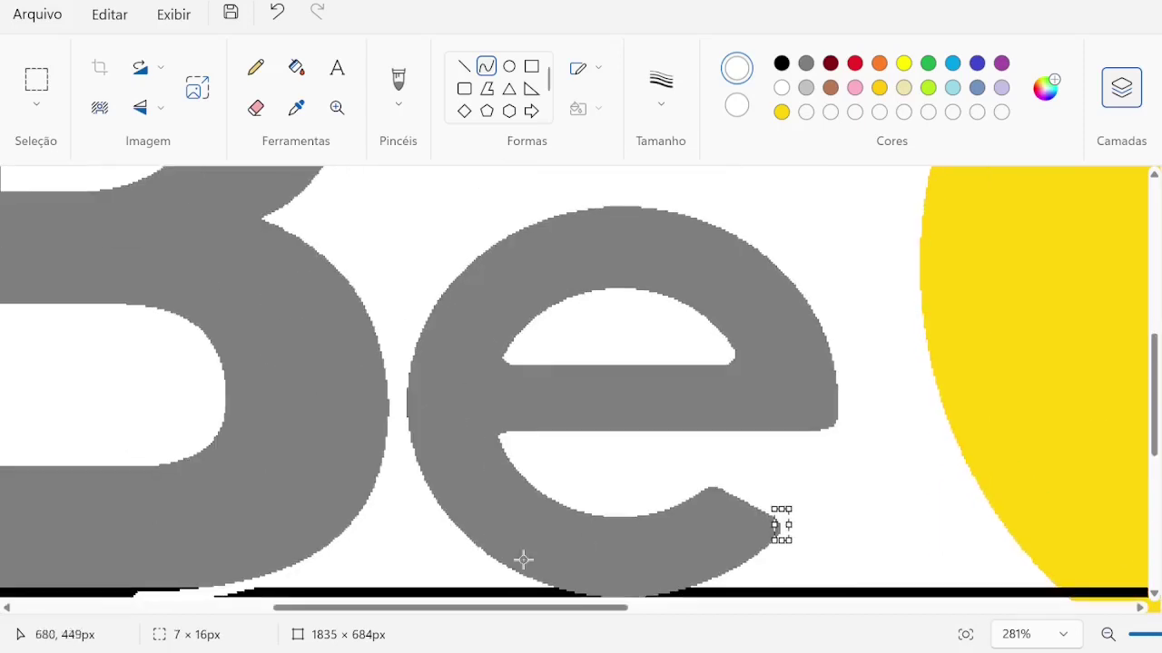
# - Select the letters i, B and e together and move them left, close to the canvas edge
pyautogui.hscroll(-5, 521, 557)
pyautogui.scroll(-4, 459, 423)
pyautogui.click(36, 80)
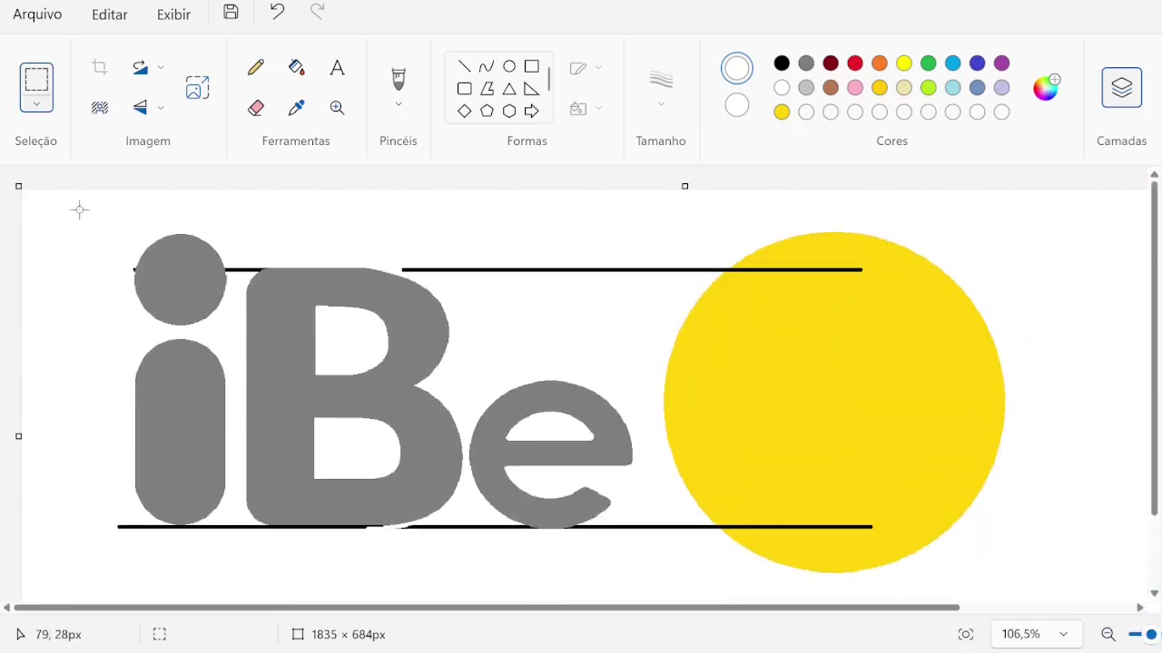
pyautogui.moveTo(78, 208); pyautogui.dragTo(655, 569)
pyautogui.press('Left')
pyautogui.press('Left')
pyautogui.press('Left')
pyautogui.press('Left')
pyautogui.press('Left')
pyautogui.press('Left')
pyautogui.press('Left')
pyautogui.press('Left')
pyautogui.press('Left')
pyautogui.press('Left')
pyautogui.press('Left')
pyautogui.press('Left')
pyautogui.press('Left')
pyautogui.press('Left')
pyautogui.press('Left')
pyautogui.press('Left')
pyautogui.press('Left')
pyautogui.press('Left')
pyautogui.press('Left')
pyautogui.press('Left')
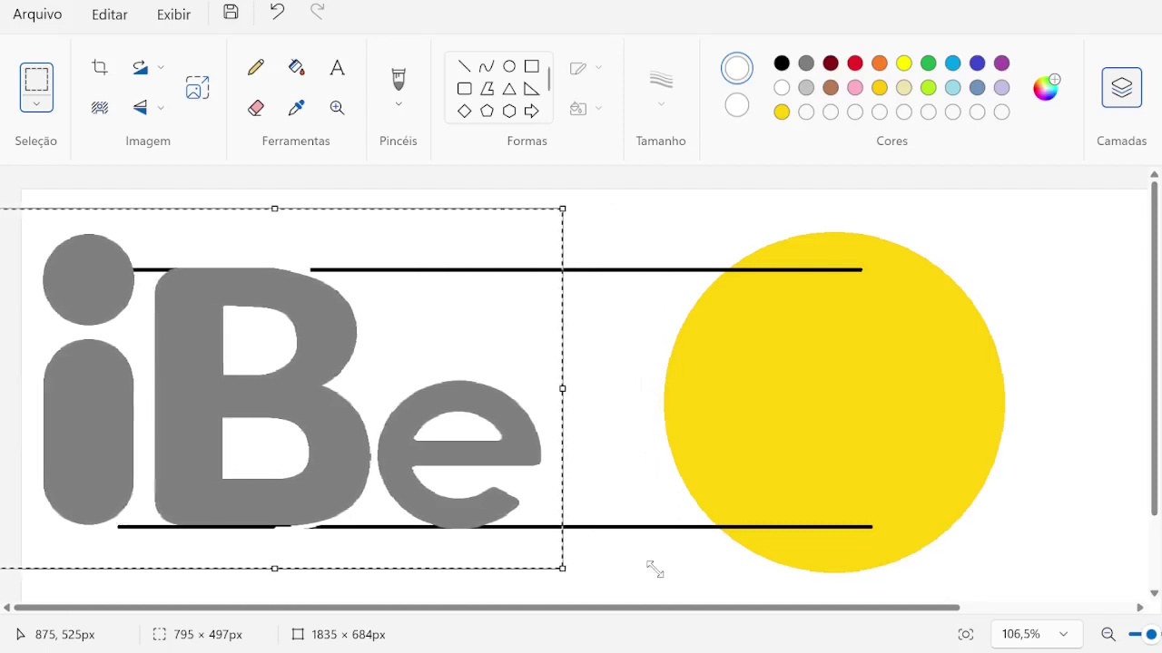
pyautogui.scroll(-2, 586, 283)
pyautogui.click(713, 392)
# - Select the yellow circle and move it to the right, away from the letters
pyautogui.scroll(-2, 991, 425)
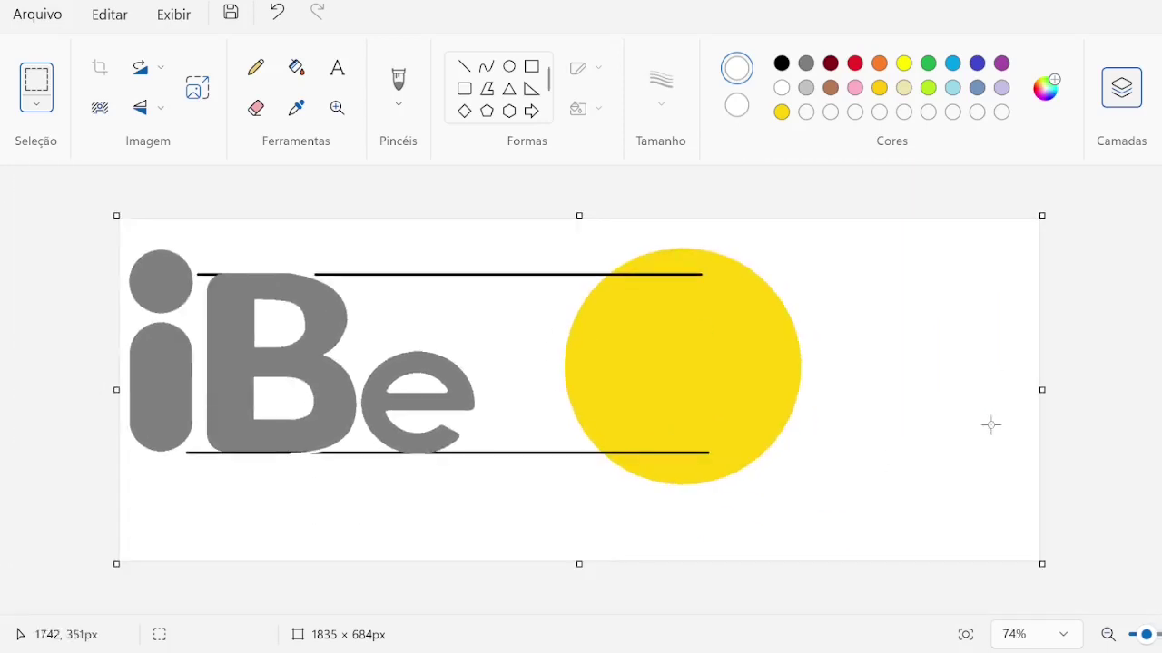
pyautogui.moveTo(545, 194); pyautogui.dragTo(547, 203)
pyautogui.press('Right')
pyautogui.press('Right')
pyautogui.press('Right')
pyautogui.press('Right')
pyautogui.press('Right')
pyautogui.press('Right')
pyautogui.press('Right')
pyautogui.press('Right')
pyautogui.press('Right')
pyautogui.press('Right')
pyautogui.press('Right')
pyautogui.press('Right')
pyautogui.press('Right')
pyautogui.press('Right')
pyautogui.press('Right')
pyautogui.press('Right')
pyautogui.press('Right')
pyautogui.press('Right')
pyautogui.press('Right')
pyautogui.press('Right')
# - Draw the lower bowl of an s beside the e with connected grey curves, starting with one about 51 × 29 px
pyautogui.click(487, 66)
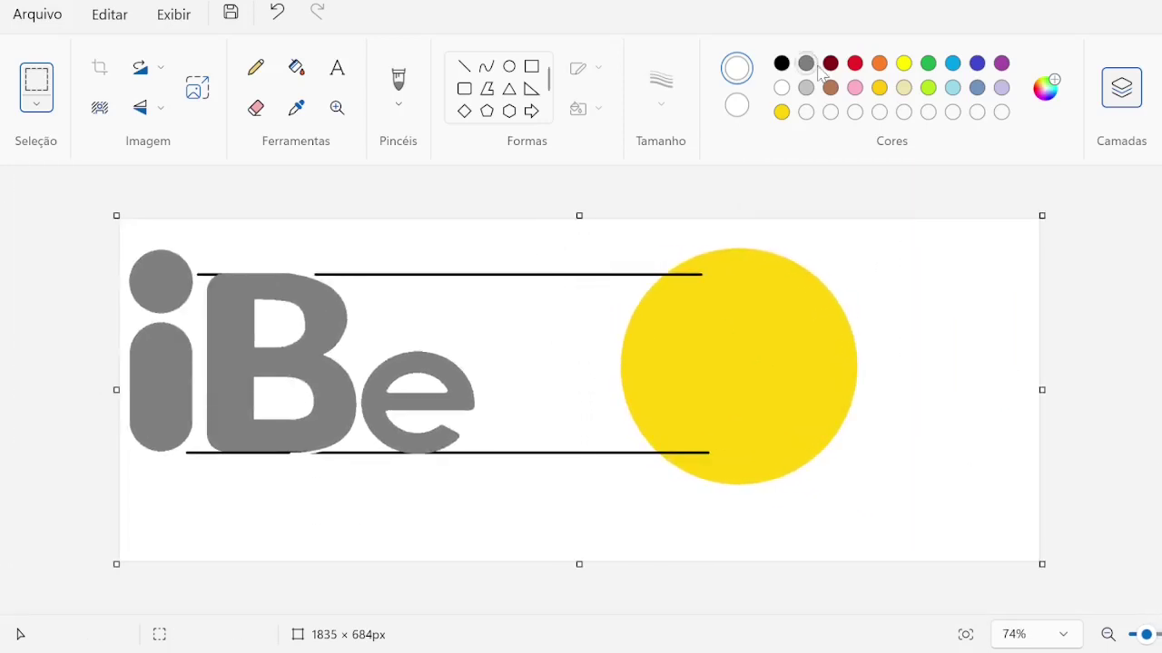
pyautogui.click(805, 62)
pyautogui.scroll(4, 618, 385)
pyautogui.moveTo(672, 414); pyautogui.dragTo(728, 369)
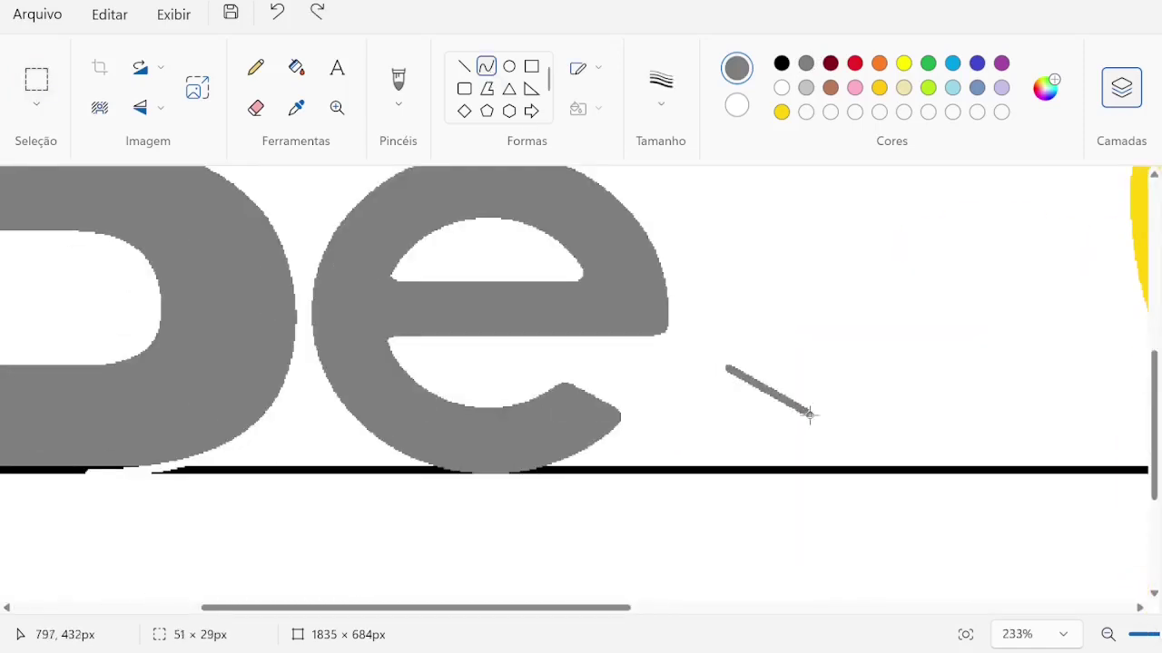
pyautogui.moveTo(810, 414)
pyautogui.mouseDown()
pyautogui.moveTo(757, 419)
pyautogui.moveTo(895, 368)
pyautogui.moveTo(890, 405)
pyautogui.moveTo(903, 395)
pyautogui.mouseUp()
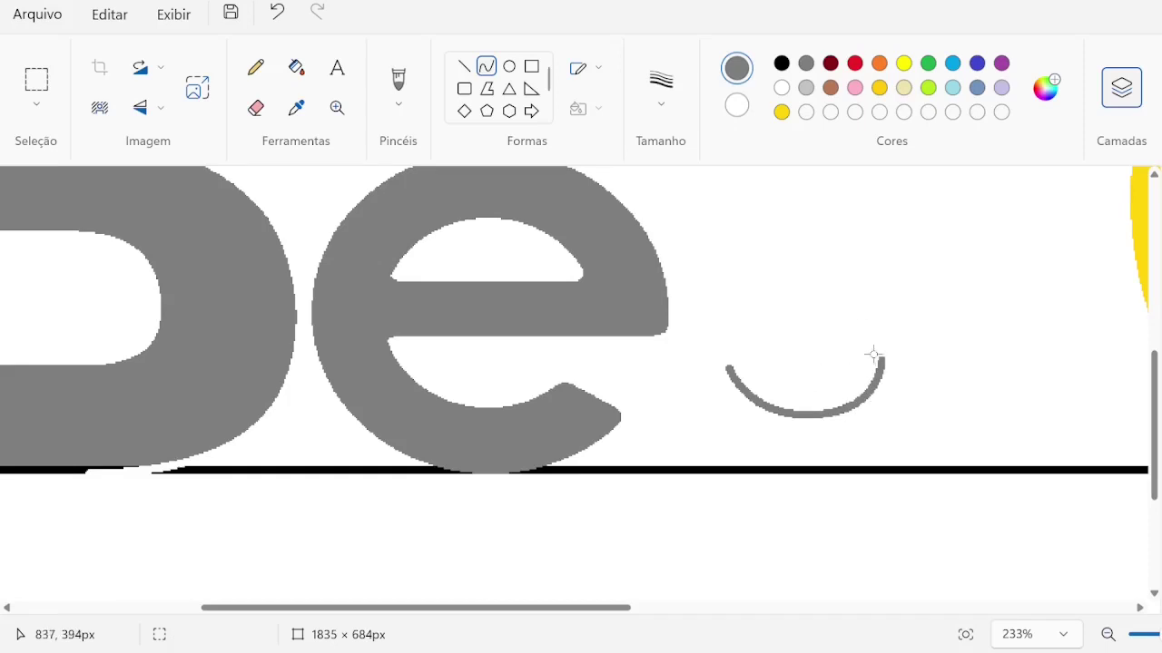
pyautogui.moveTo(817, 306); pyautogui.dragTo(804, 293)
pyautogui.moveTo(878, 329); pyautogui.dragTo(865, 312)
# - Try to continue the s outline up and to the left with a grey curve from the lower bowl's upper end
pyautogui.scroll(3, 794, 443)
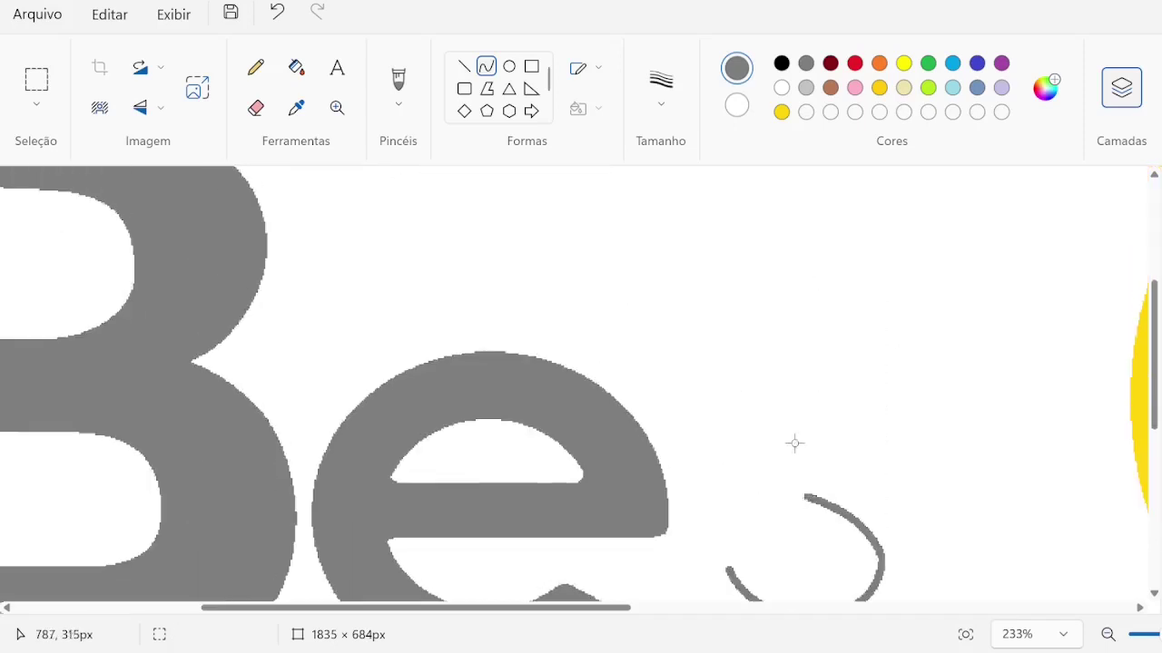
pyautogui.moveTo(805, 494); pyautogui.dragTo(672, 413)
pyautogui.moveTo(672, 416); pyautogui.dragTo(668, 456)
pyautogui.scroll(1, 744, 342)
pyautogui.hotkey('ctrl', 'z')
# - Continue the s outline from the lower bowl with a grey curve about 69 × 49 px, and round it over at the upper end
pyautogui.moveTo(808, 564); pyautogui.dragTo(701, 487)
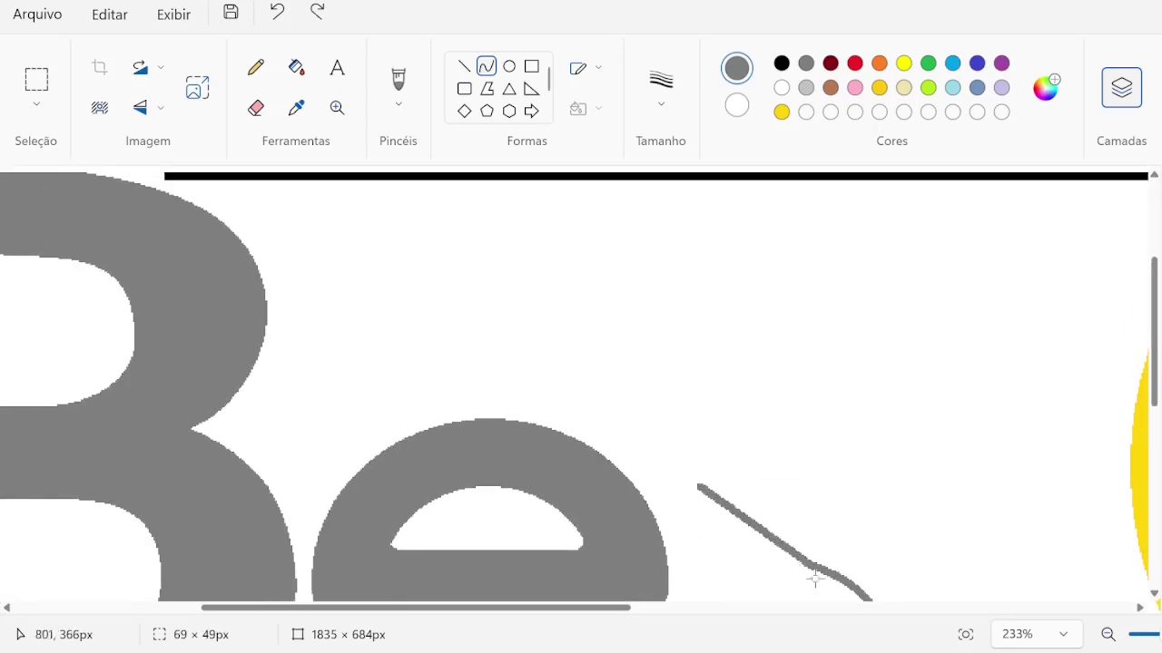
pyautogui.moveTo(753, 525); pyautogui.dragTo(699, 533)
pyautogui.moveTo(703, 490); pyautogui.dragTo(795, 422)
pyautogui.moveTo(748, 456); pyautogui.dragTo(717, 422)
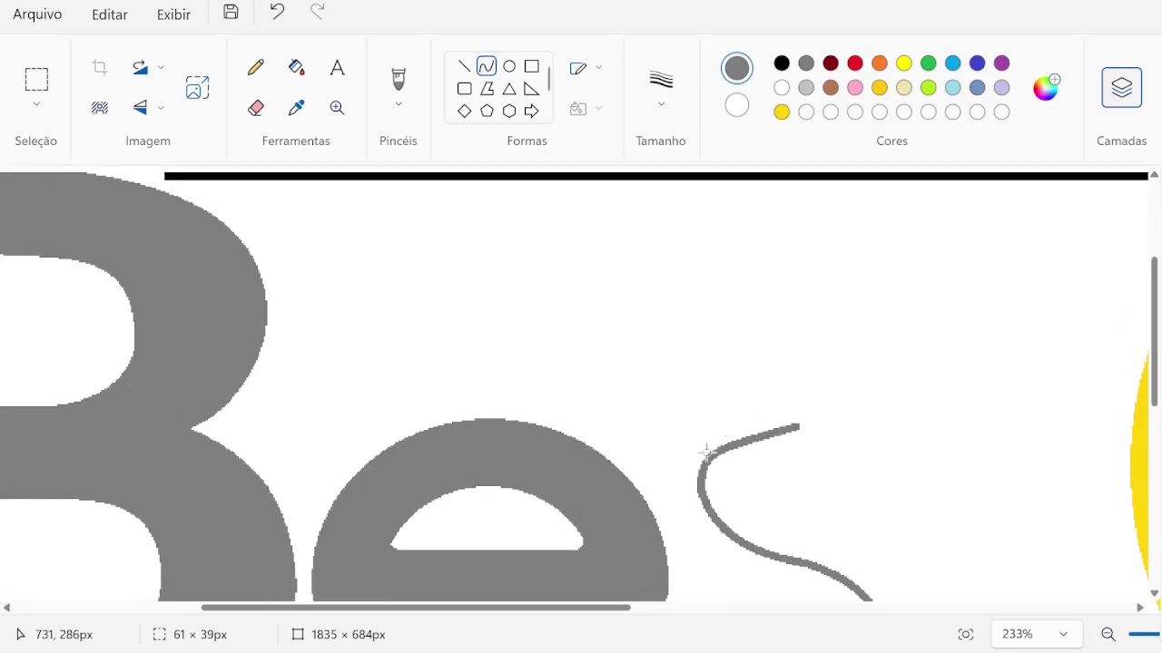
pyautogui.hotkey('ctrl', 'z')
pyautogui.moveTo(698, 490)
pyautogui.mouseDown()
pyautogui.moveTo(771, 441)
pyautogui.moveTo(699, 436)
pyautogui.moveTo(746, 407)
pyautogui.moveTo(959, 492)
pyautogui.mouseUp()
pyautogui.hotkey('ctrl', 'z')
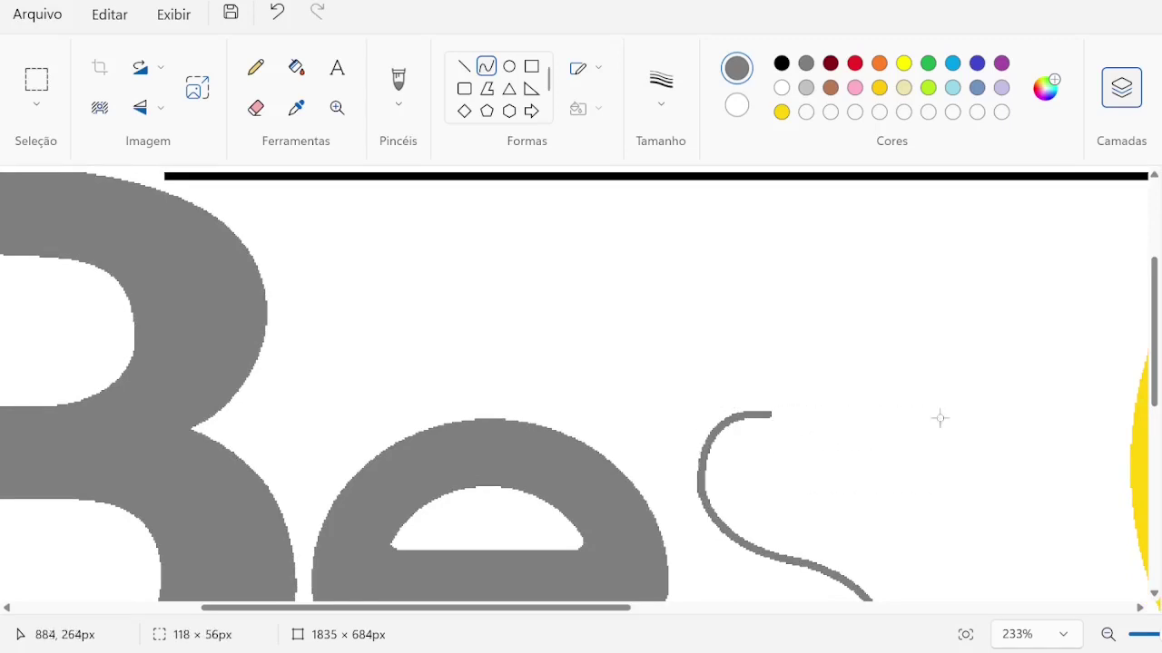
# - Close the s's lower terminal with a line about 37 × 20 px, and draw its outer bottom curve along the guide, ending about 79 × 73 px
pyautogui.scroll(-3, 938, 415)
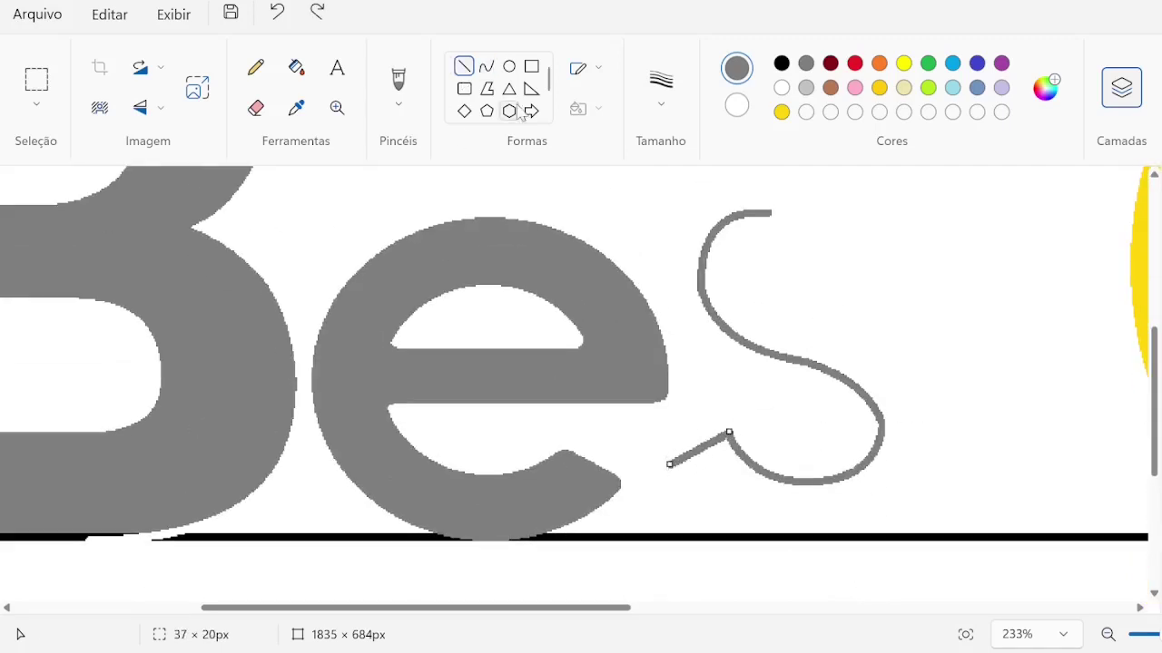
pyautogui.moveTo(670, 465); pyautogui.dragTo(804, 531)
pyautogui.moveTo(737, 498); pyautogui.dragTo(741, 536)
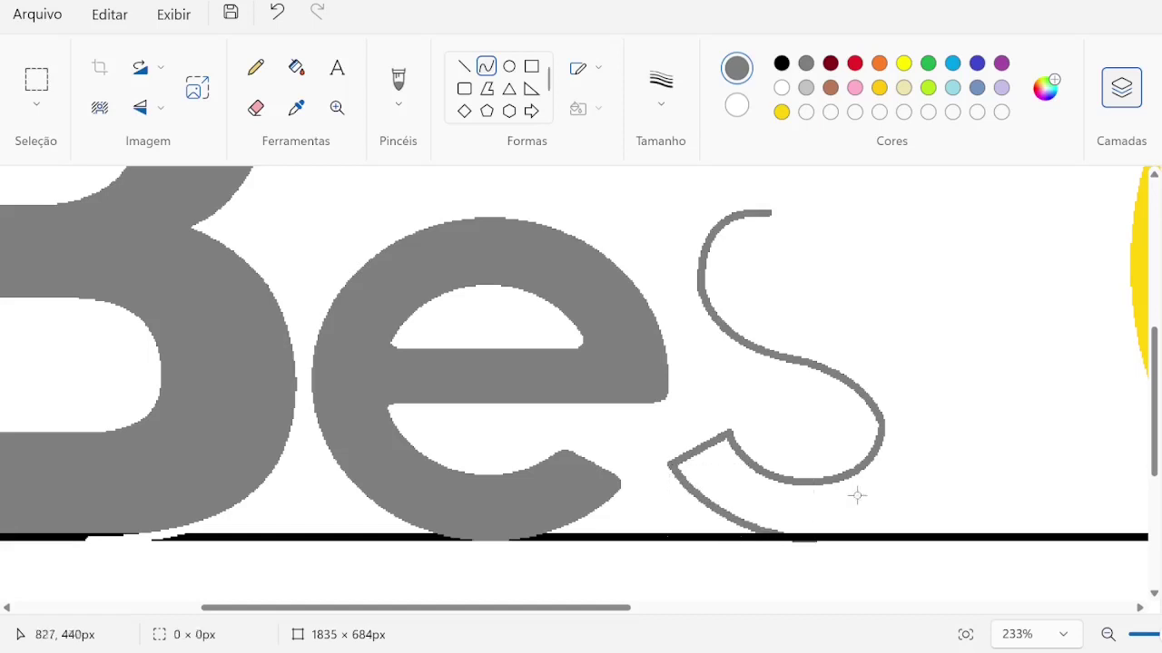
pyautogui.moveTo(853, 481); pyautogui.dragTo(939, 515)
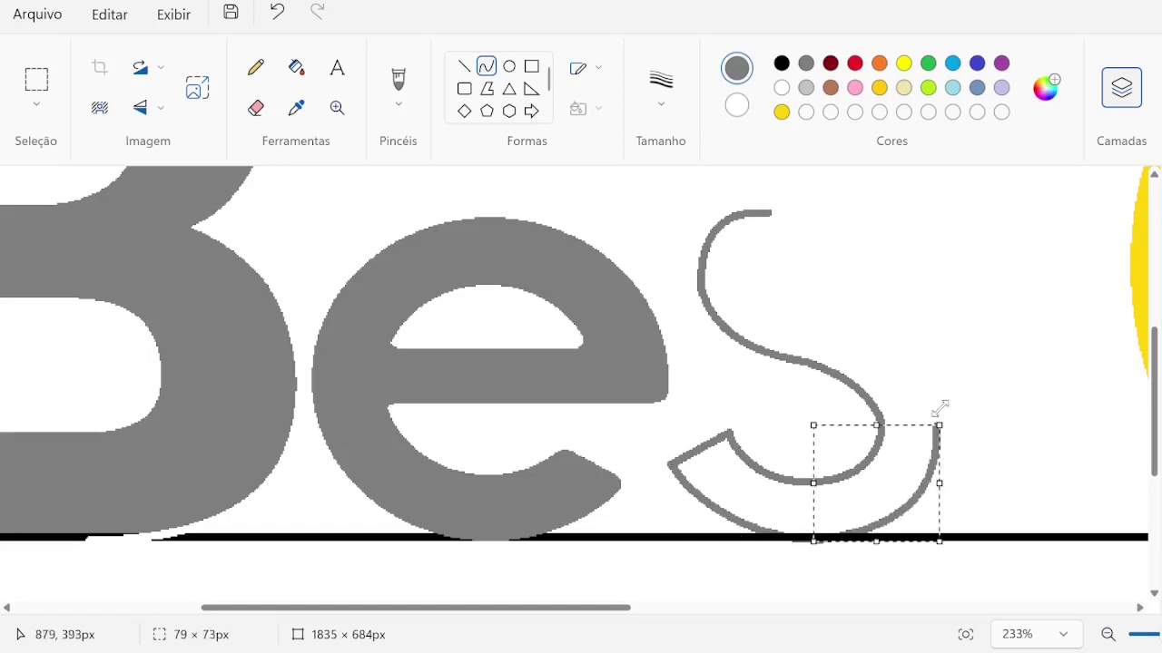
# - Draw the s's second diagonal edge with a grey curve, and form the upper counter with another curve about 83 × 35 px
pyautogui.moveTo(843, 330); pyautogui.dragTo(935, 422)
pyautogui.moveTo(894, 376)
pyautogui.mouseDown()
pyautogui.moveTo(938, 363)
pyautogui.moveTo(881, 409)
pyautogui.moveTo(754, 338)
pyautogui.moveTo(753, 372)
pyautogui.moveTo(783, 382)
pyautogui.moveTo(783, 397)
pyautogui.mouseUp()
pyautogui.click(842, 393)
pyautogui.scroll(1, 842, 393)
pyautogui.click(760, 332)
pyautogui.moveTo(759, 332)
pyautogui.mouseDown()
pyautogui.moveTo(887, 355)
pyautogui.moveTo(855, 318)
pyautogui.mouseUp()
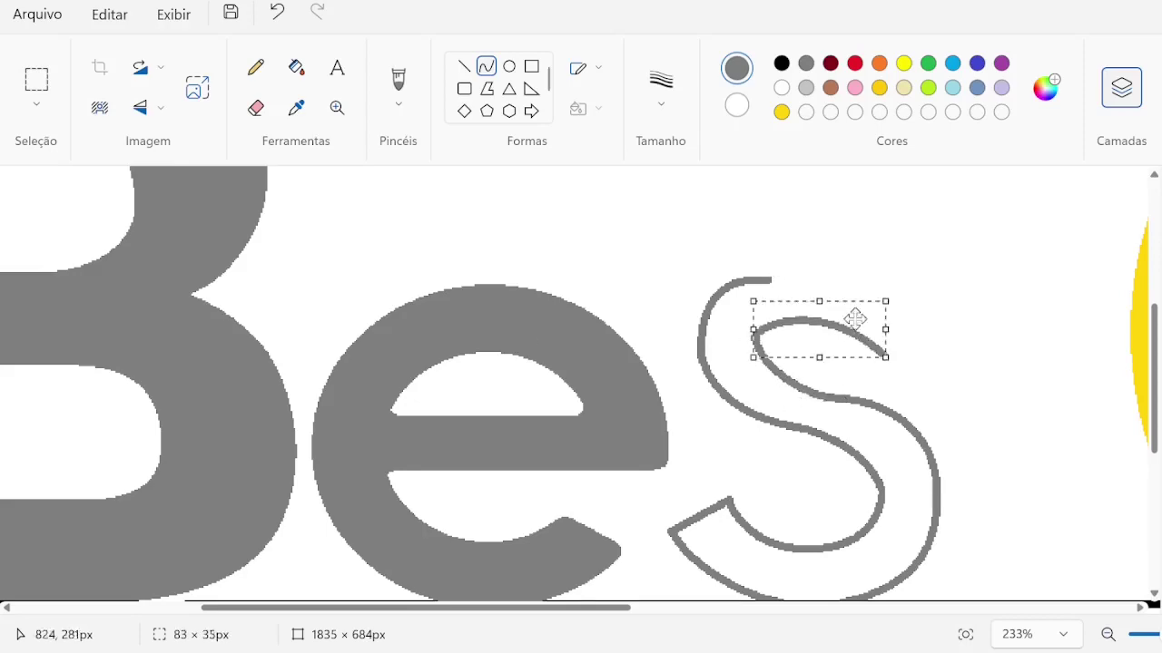
# - Select the upper part of the s outline, move it up, and erase the leftover outline pieces between the two parts
pyautogui.scroll(1, 855, 318)
pyautogui.scroll(-1, 895, 317)
pyautogui.click(36, 80)
pyautogui.moveTo(662, 281); pyautogui.dragTo(832, 372)
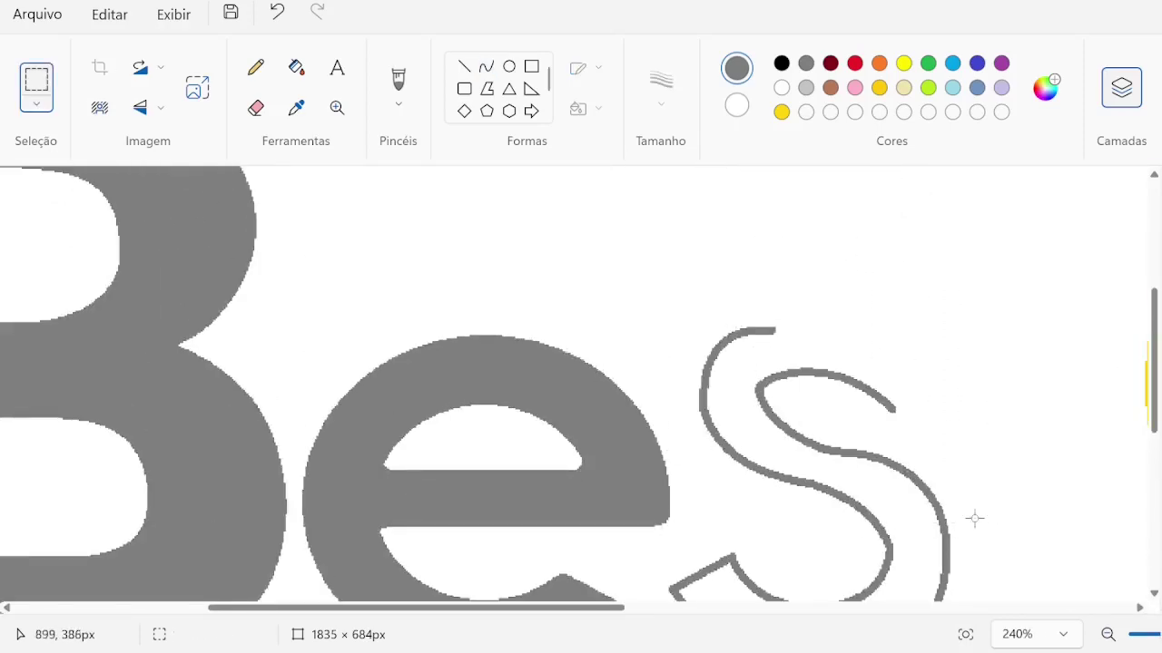
pyautogui.moveTo(978, 536); pyautogui.dragTo(687, 262)
pyautogui.moveTo(692, 427); pyautogui.dragTo(690, 381)
pyautogui.scroll(-3, 1100, 389)
pyautogui.click(244, 114)
pyautogui.moveTo(886, 409); pyautogui.dragTo(983, 414)
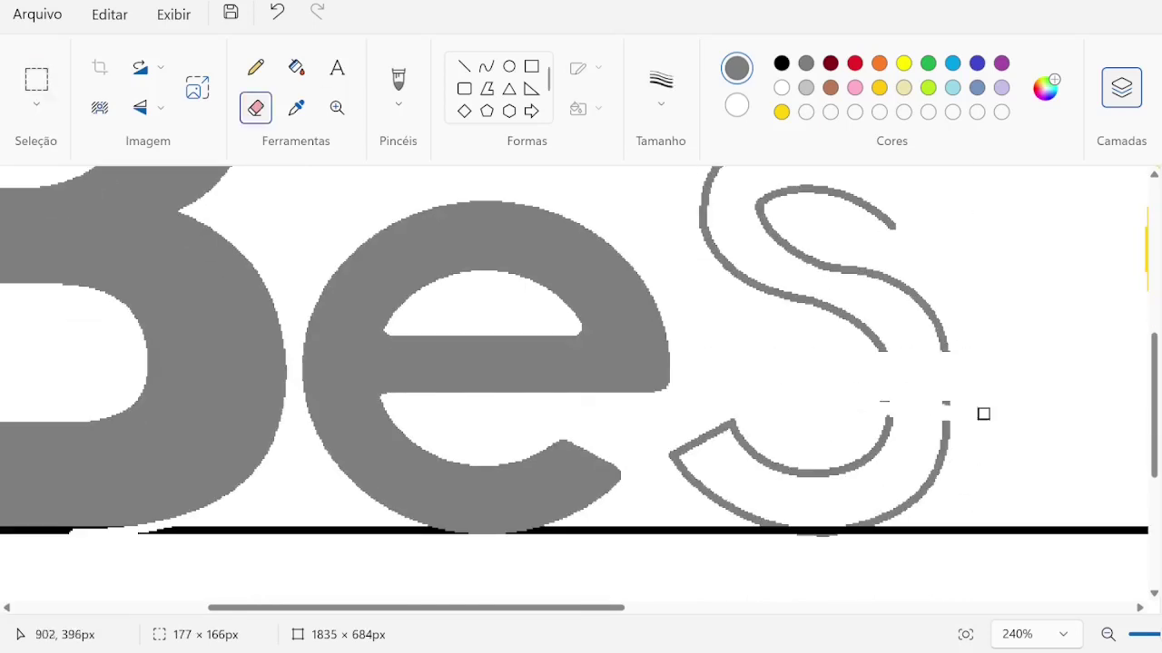
# - Select the upper part of the s in an area about 215 × 154 px and move it down to meet the lower bowl
pyautogui.scroll(3, 602, 221)
pyautogui.click(36, 80)
pyautogui.moveTo(680, 254); pyautogui.dragTo(1035, 502)
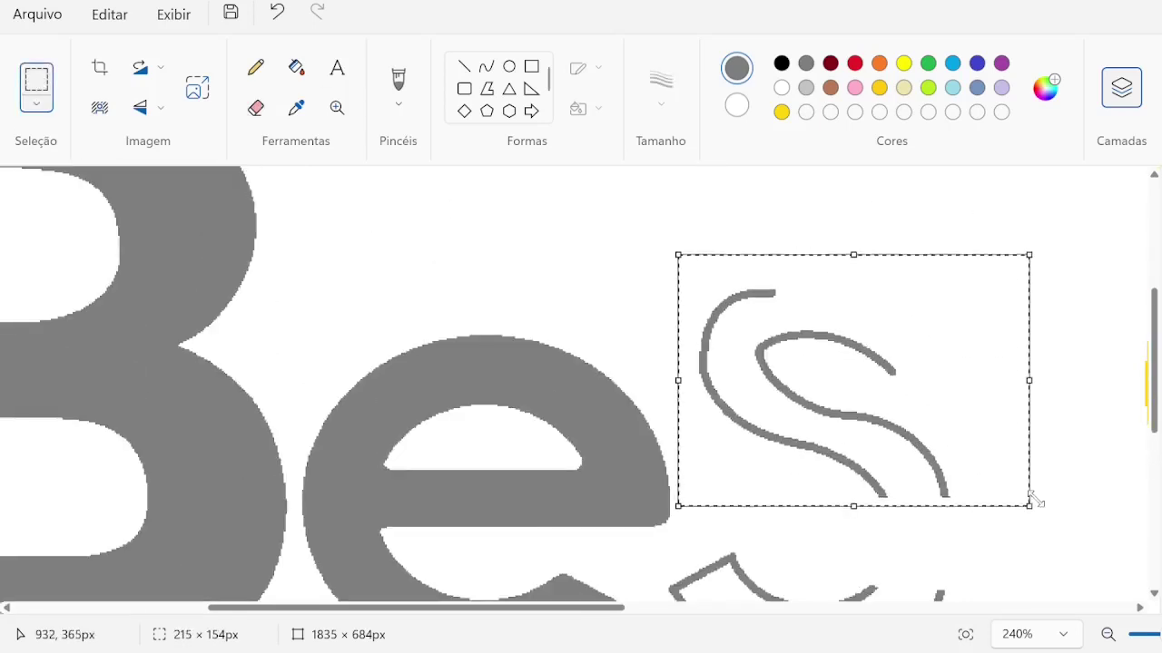
pyautogui.moveTo(1033, 419); pyautogui.dragTo(1036, 498)
# - Complete the top of the s with a grey curve about 91 × 27 px and close its upper terminal with a line about 13 × 25 px
pyautogui.scroll(-3, 907, 408)
pyautogui.click(486, 66)
pyautogui.moveTo(769, 233); pyautogui.dragTo(917, 277)
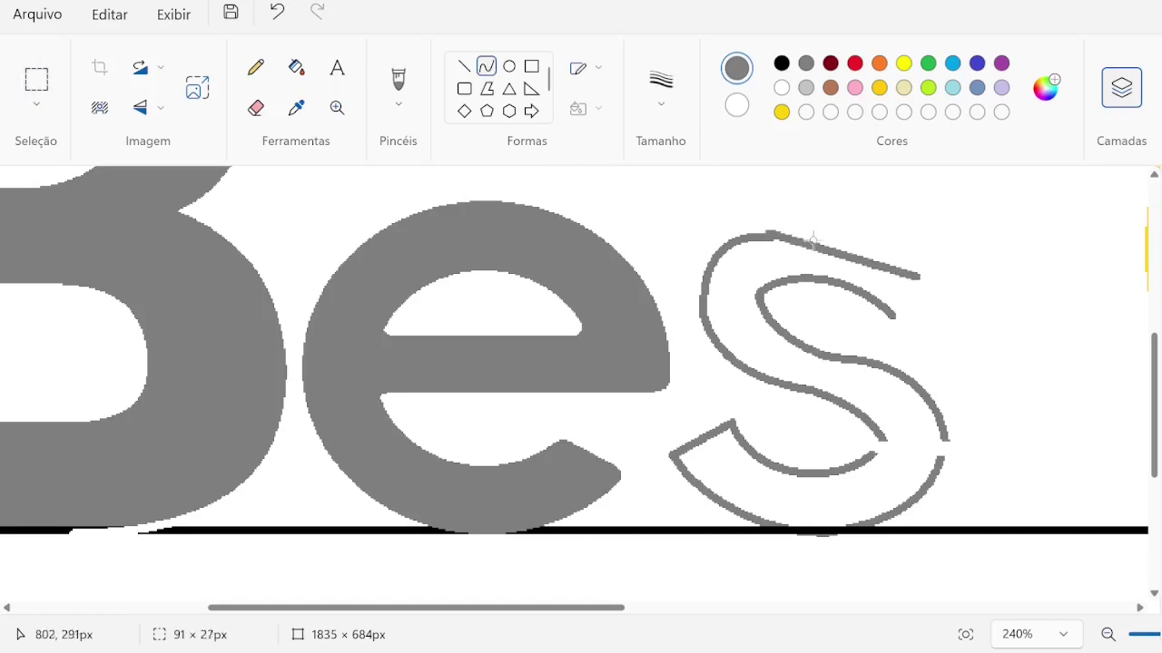
pyautogui.moveTo(844, 255)
pyautogui.mouseDown()
pyautogui.moveTo(912, 238)
pyautogui.moveTo(894, 314)
pyautogui.mouseUp()
pyautogui.click(895, 295)
pyautogui.hotkey('ctrl', 'z')
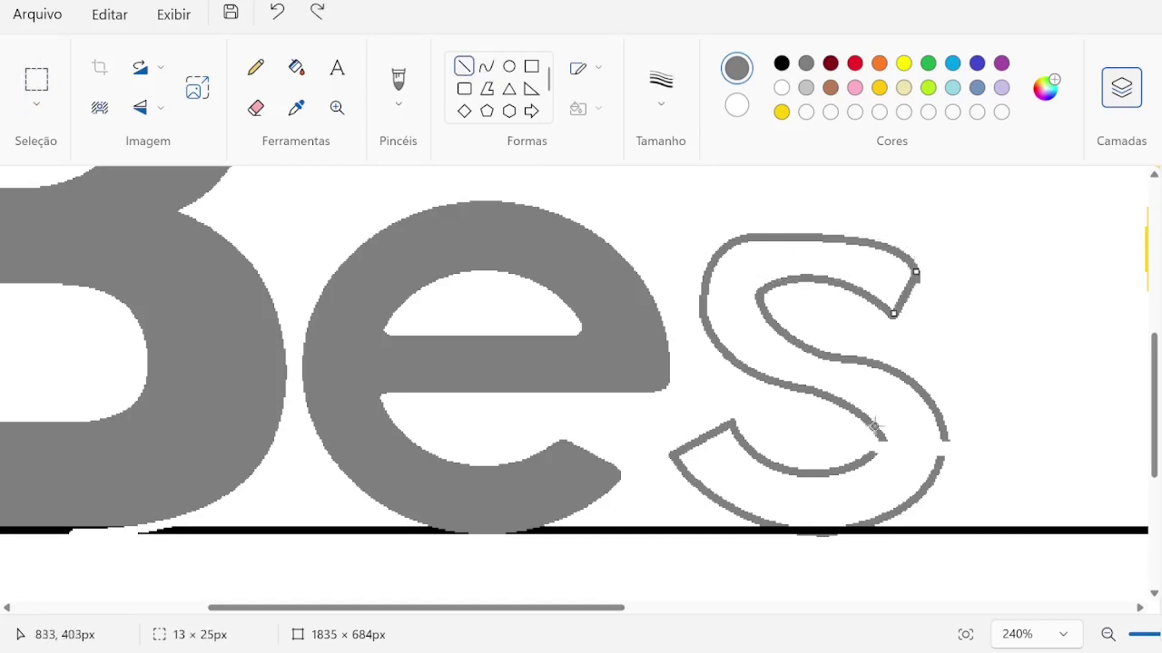
# - Close the remaining gaps in the s outline with short curves of about 9 × 10 and 8 × 9 px, and fill the letter with grey
pyautogui.hotkey('ctrl', 'z')
pyautogui.scroll(3, 485, 200)
pyautogui.hscroll(3, 628, 544)
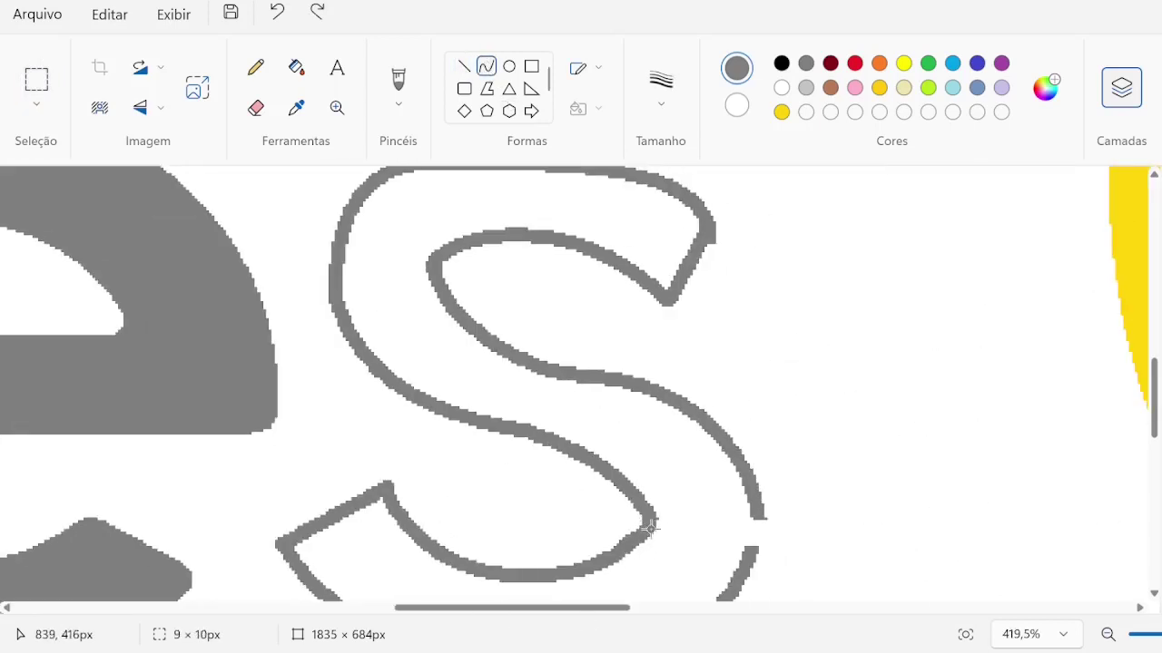
pyautogui.moveTo(763, 515); pyautogui.dragTo(752, 537)
pyautogui.click(296, 68)
pyautogui.click(441, 332)
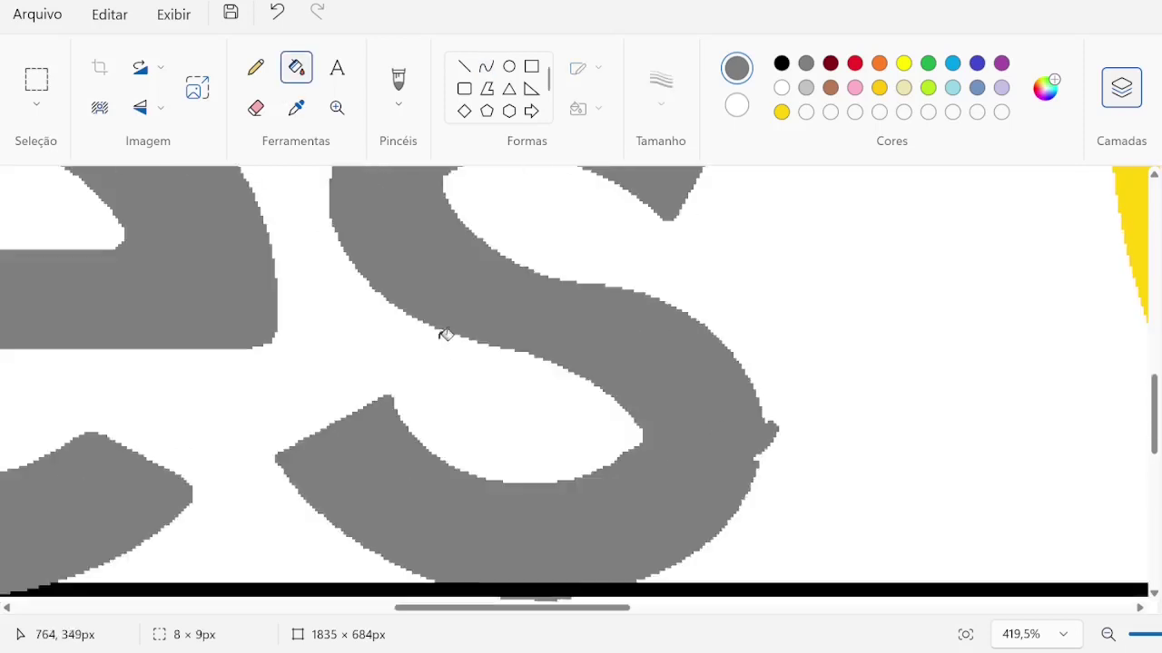
# - Trim the bump on the outer edge of the s's lower bowl with white curves, starting with one about 60 × 67 px
pyautogui.scroll(-1, 441, 332)
pyautogui.moveTo(617, 306); pyautogui.dragTo(763, 475)
pyautogui.moveTo(758, 427); pyautogui.dragTo(754, 360)
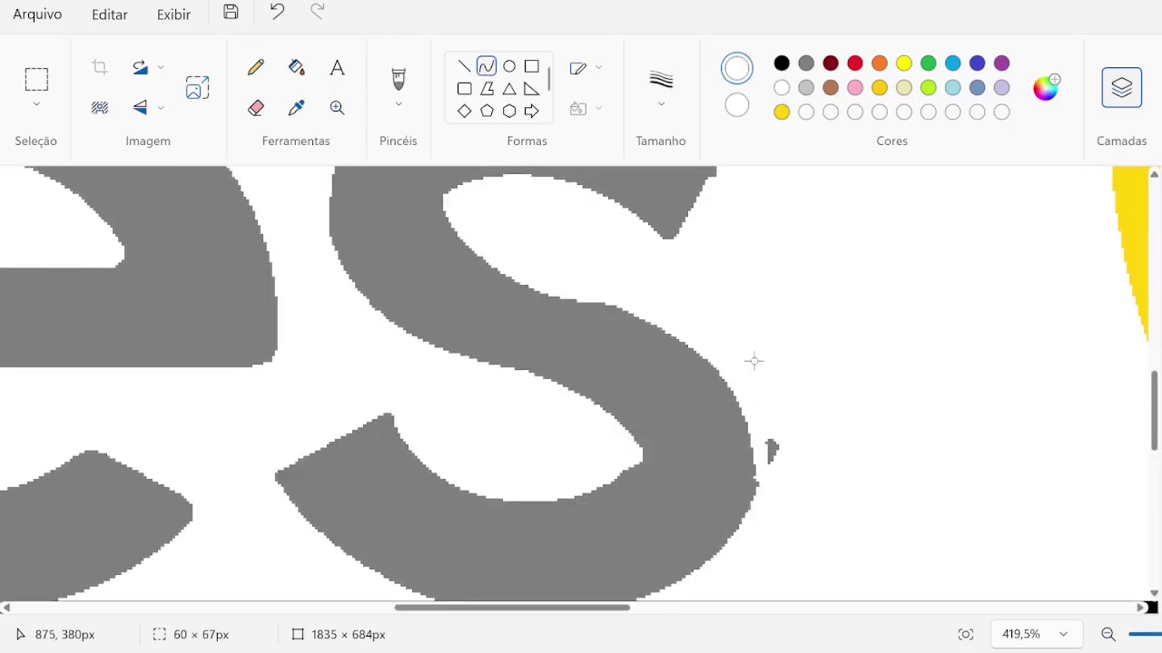
pyautogui.moveTo(717, 454); pyautogui.dragTo(677, 484)
pyautogui.moveTo(749, 396); pyautogui.dragTo(761, 420)
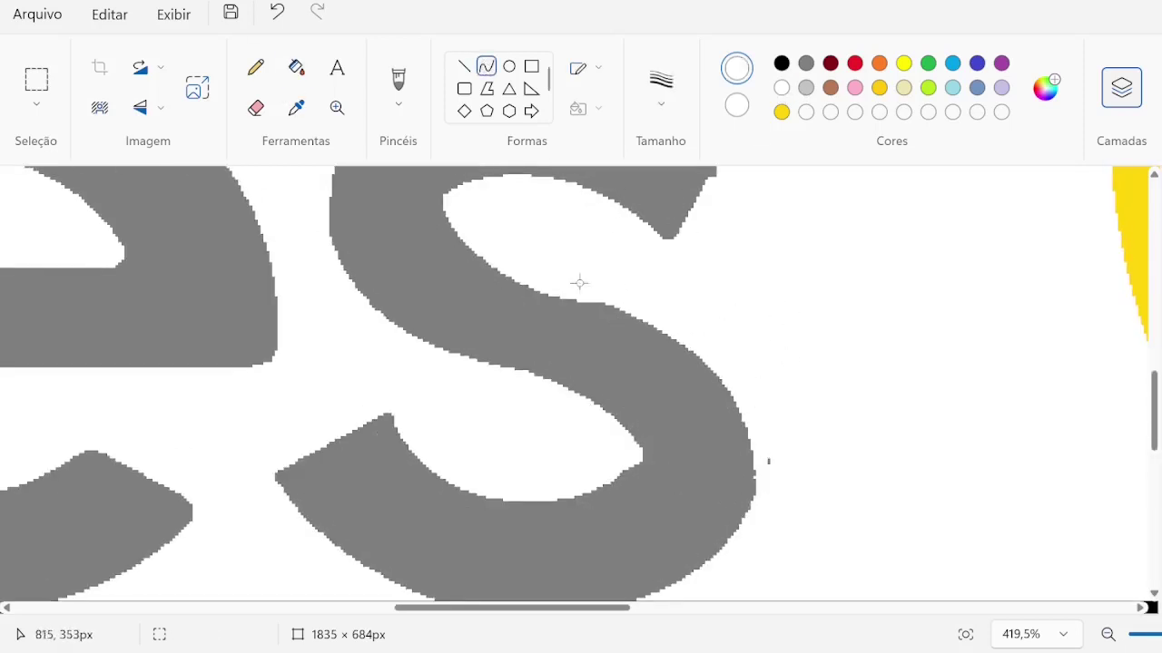
# - Smooth the s's outer shoulder with a white curve about 27 × 5 px and the inside of its lower bowl with one about 31 × 14 px
pyautogui.moveTo(691, 342); pyautogui.dragTo(628, 299)
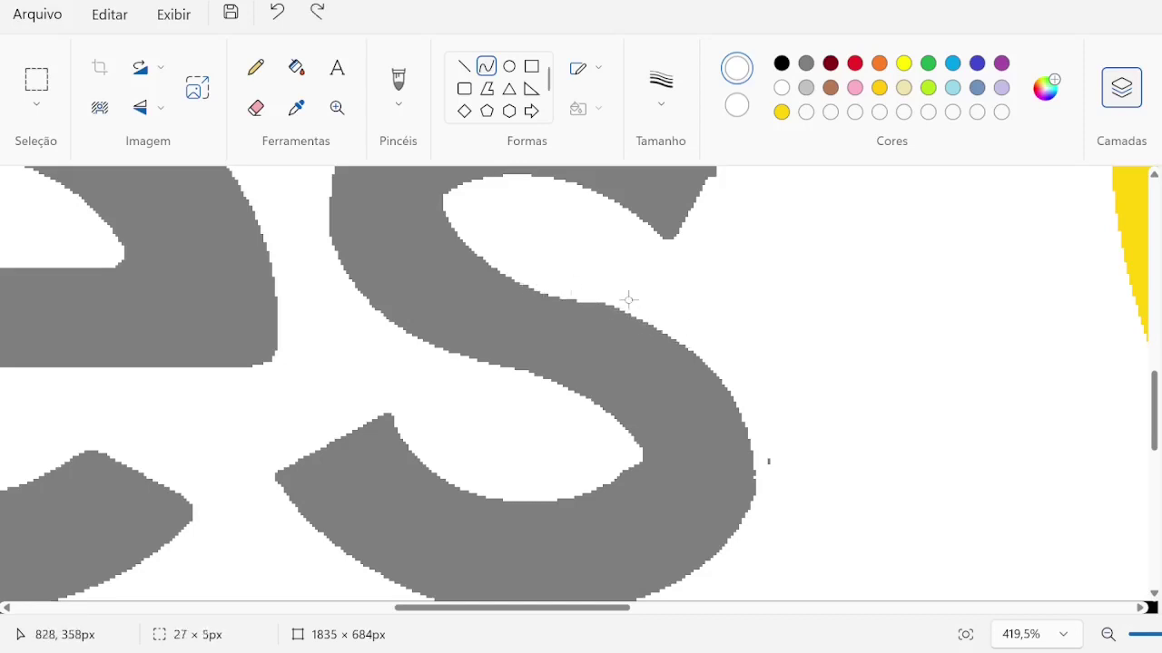
pyautogui.moveTo(546, 382)
pyautogui.mouseDown()
pyautogui.moveTo(636, 441)
pyautogui.moveTo(535, 388)
pyautogui.mouseUp()
pyautogui.moveTo(619, 402); pyautogui.dragTo(630, 460)
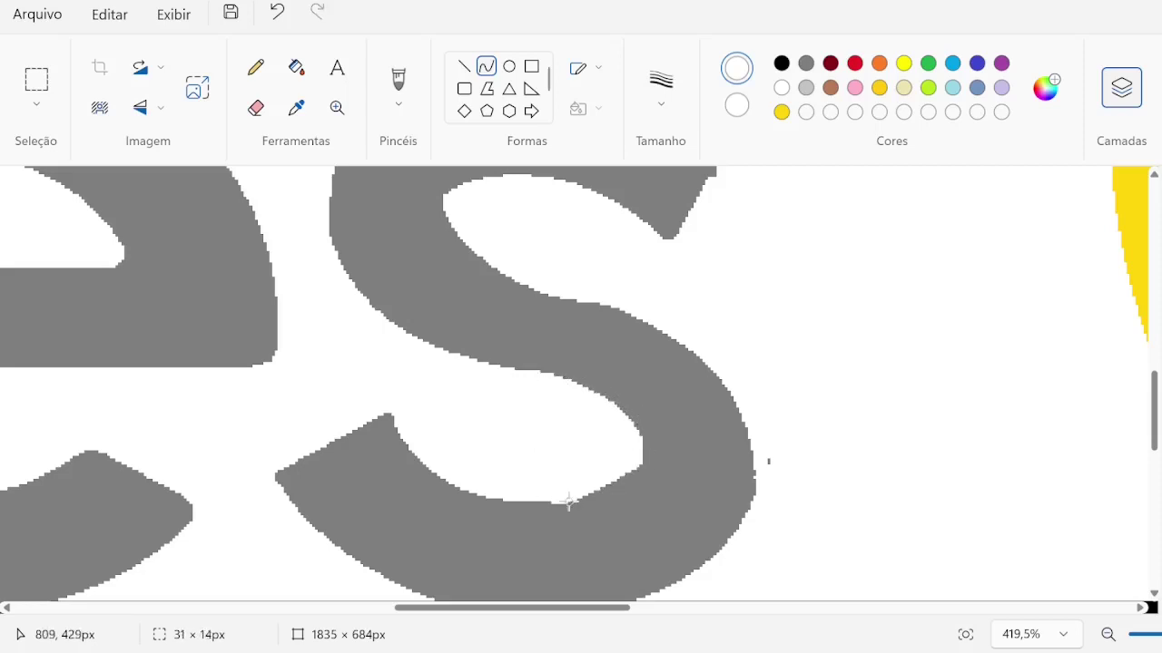
# - Cover the stray speck beside the s and cut its upper terminal diagonally with straight white lines
pyautogui.click(464, 66)
pyautogui.moveTo(699, 195); pyautogui.dragTo(647, 219)
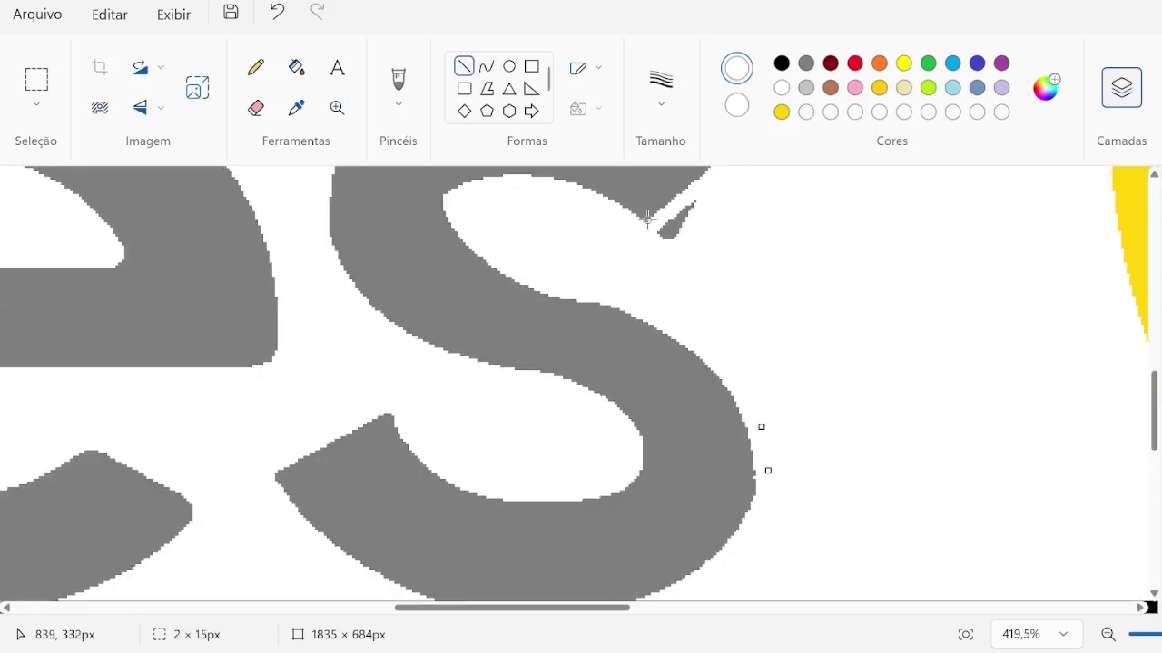
pyautogui.scroll(3, 639, 251)
# - Round off the upper-left outer edge of the s with a series of white curves, finishing with one about 21 × 19 px
pyautogui.click(486, 66)
pyautogui.moveTo(532, 222); pyautogui.dragTo(331, 367)
pyautogui.moveTo(427, 299)
pyautogui.mouseDown()
pyautogui.moveTo(295, 203)
pyautogui.moveTo(326, 300)
pyautogui.mouseUp()
pyautogui.moveTo(332, 365)
pyautogui.mouseDown()
pyautogui.moveTo(335, 394)
pyautogui.moveTo(536, 510)
pyautogui.mouseUp()
pyautogui.moveTo(434, 436); pyautogui.dragTo(372, 485)
pyautogui.moveTo(350, 272); pyautogui.dragTo(405, 224)
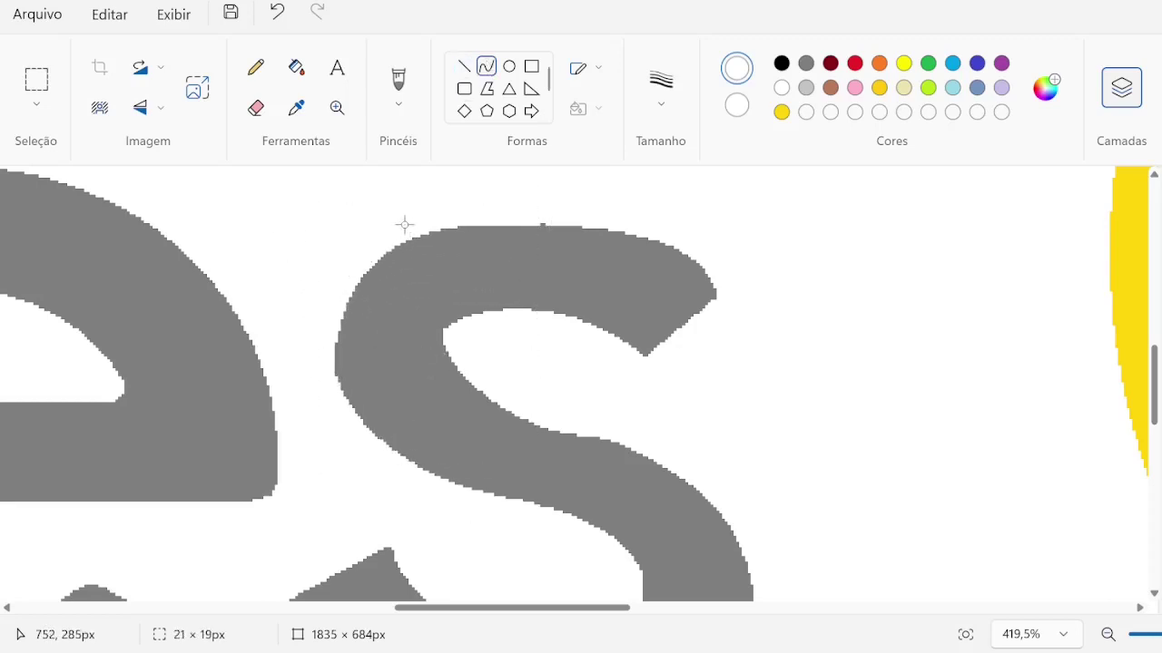
pyautogui.click(807, 73)
pyautogui.moveTo(492, 311); pyautogui.dragTo(482, 402)
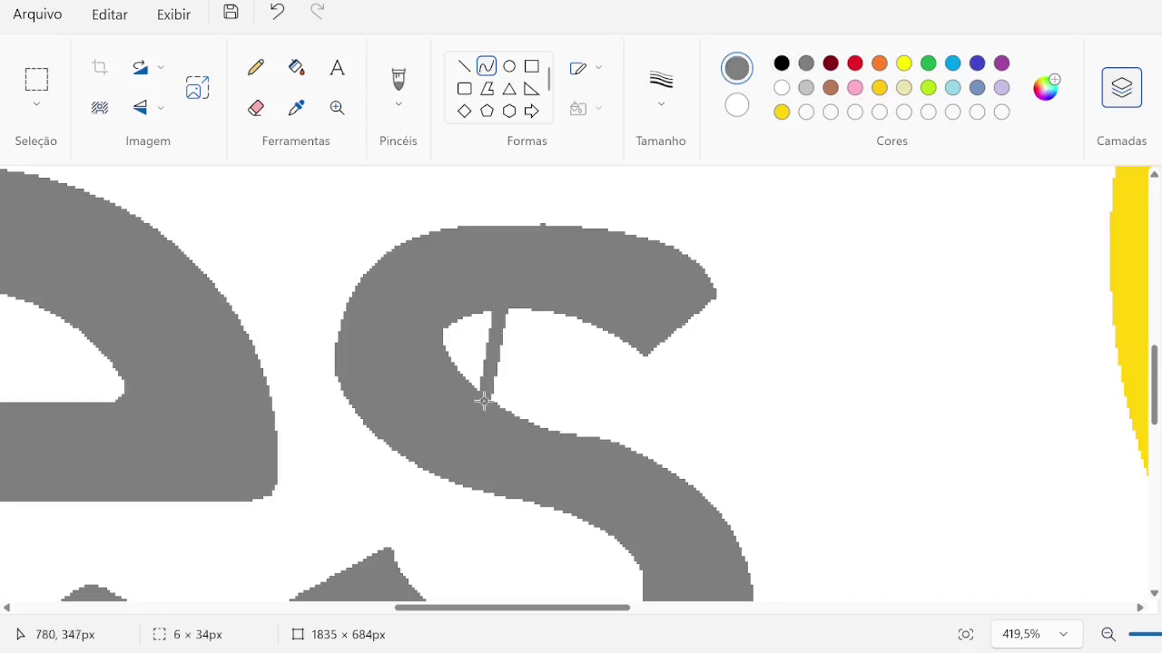
pyautogui.moveTo(488, 356)
pyautogui.mouseDown()
pyautogui.moveTo(427, 329)
pyautogui.moveTo(574, 428)
pyautogui.mouseUp()
pyautogui.hotkey('ctrl', 'z')
# - Widen the s's upper counter with white curves, including one about 25 × 7 px, and shave the outer upper-right edge with another about 64 × 25 px
pyautogui.moveTo(508, 383)
pyautogui.mouseDown()
pyautogui.moveTo(465, 410)
pyautogui.moveTo(441, 381)
pyautogui.mouseUp()
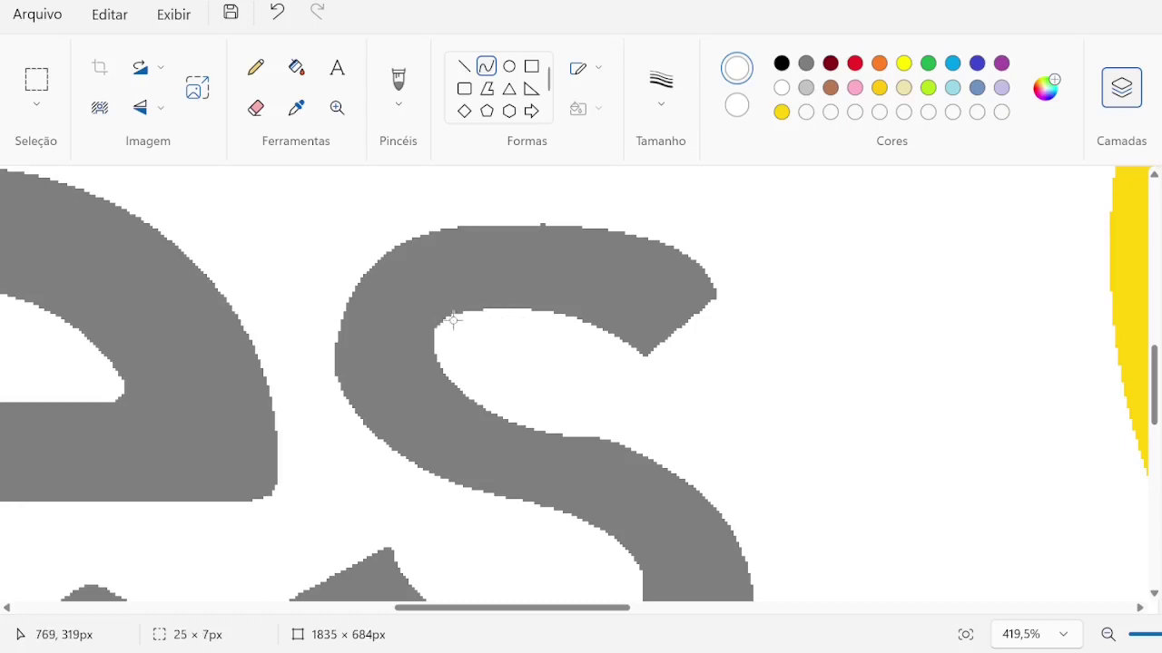
pyautogui.moveTo(534, 294)
pyautogui.mouseDown()
pyautogui.moveTo(739, 303)
pyautogui.moveTo(686, 239)
pyautogui.moveTo(716, 222)
pyautogui.mouseUp()
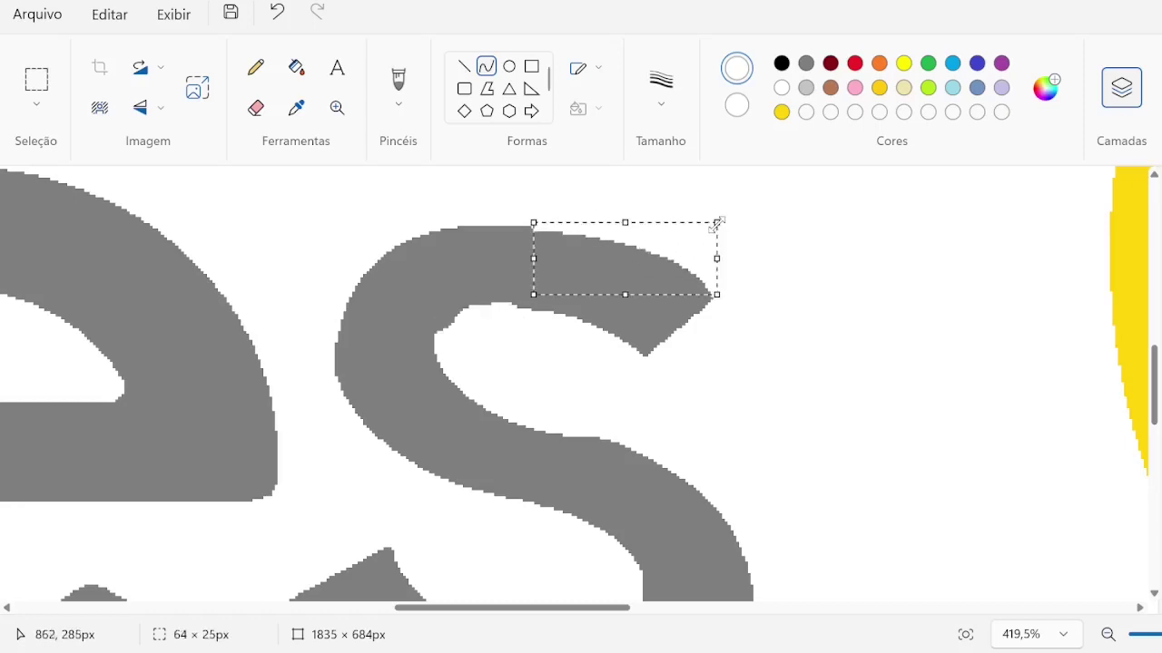
pyautogui.moveTo(625, 222); pyautogui.dragTo(629, 215)
pyautogui.click(626, 216)
pyautogui.scroll(3, 726, 396)
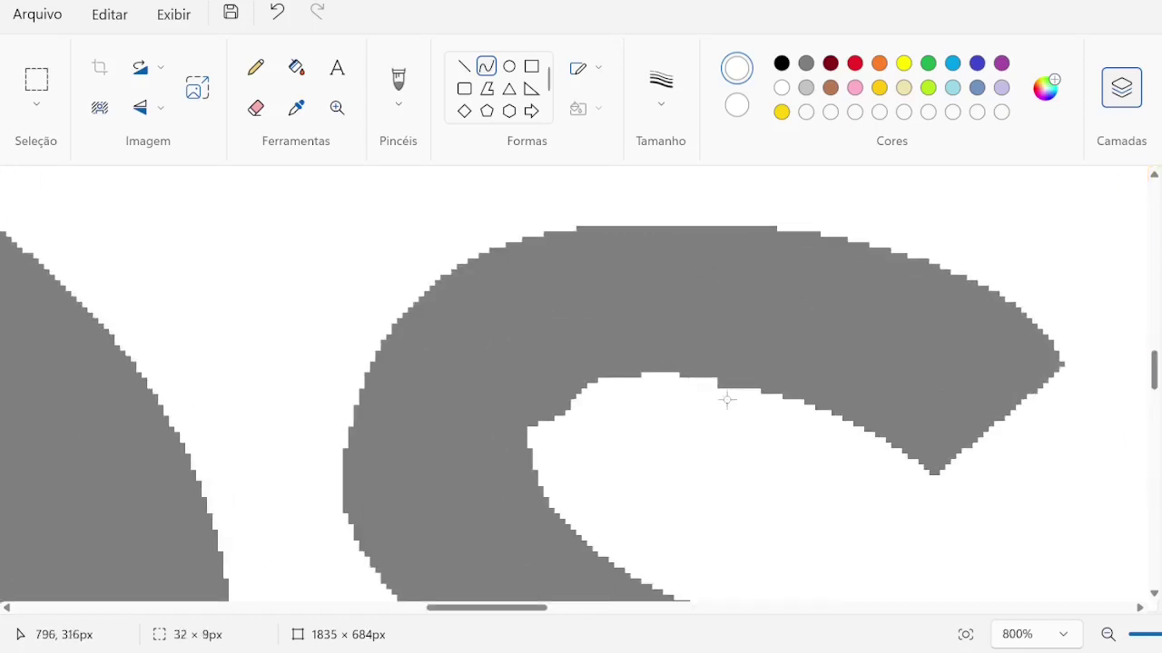
# - Smooth the left end and lower edge of the s's upper counter with curves, finishing with a grey one about 52 × 29 px
pyautogui.moveTo(536, 381); pyautogui.dragTo(681, 438)
pyautogui.click(720, 385)
pyautogui.moveTo(720, 385); pyautogui.dragTo(537, 518)
pyautogui.moveTo(537, 517)
pyautogui.mouseDown()
pyautogui.moveTo(614, 345)
pyautogui.moveTo(534, 500)
pyautogui.moveTo(462, 381)
pyautogui.moveTo(524, 432)
pyautogui.mouseUp()
pyautogui.scroll(-1, 523, 433)
pyautogui.hotkey('ctrl', 'z')
pyautogui.moveTo(799, 282); pyautogui.dragTo(671, 406)
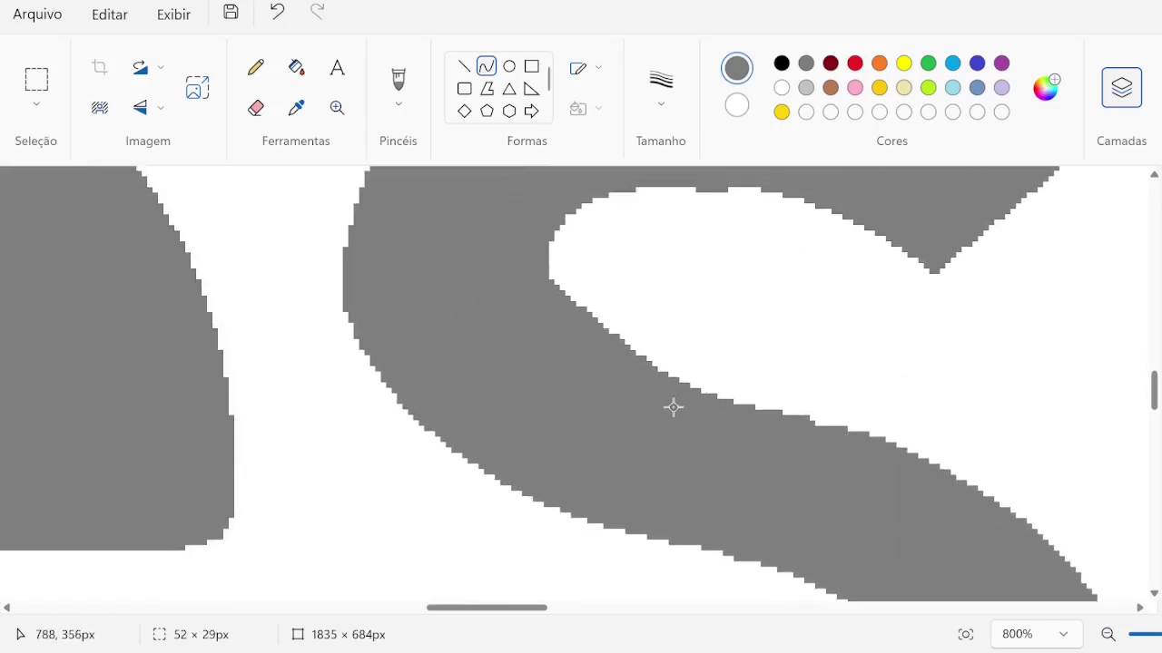
# - Reshape the right end of the s's lower counter with grey curves, finishing with one about 3 × 18 px
pyautogui.scroll(-4, 681, 433)
pyautogui.moveTo(824, 368)
pyautogui.mouseDown()
pyautogui.moveTo(760, 270)
pyautogui.moveTo(713, 544)
pyautogui.moveTo(938, 446)
pyautogui.moveTo(913, 535)
pyautogui.moveTo(925, 463)
pyautogui.mouseUp()
pyautogui.moveTo(918, 396); pyautogui.dragTo(908, 500)
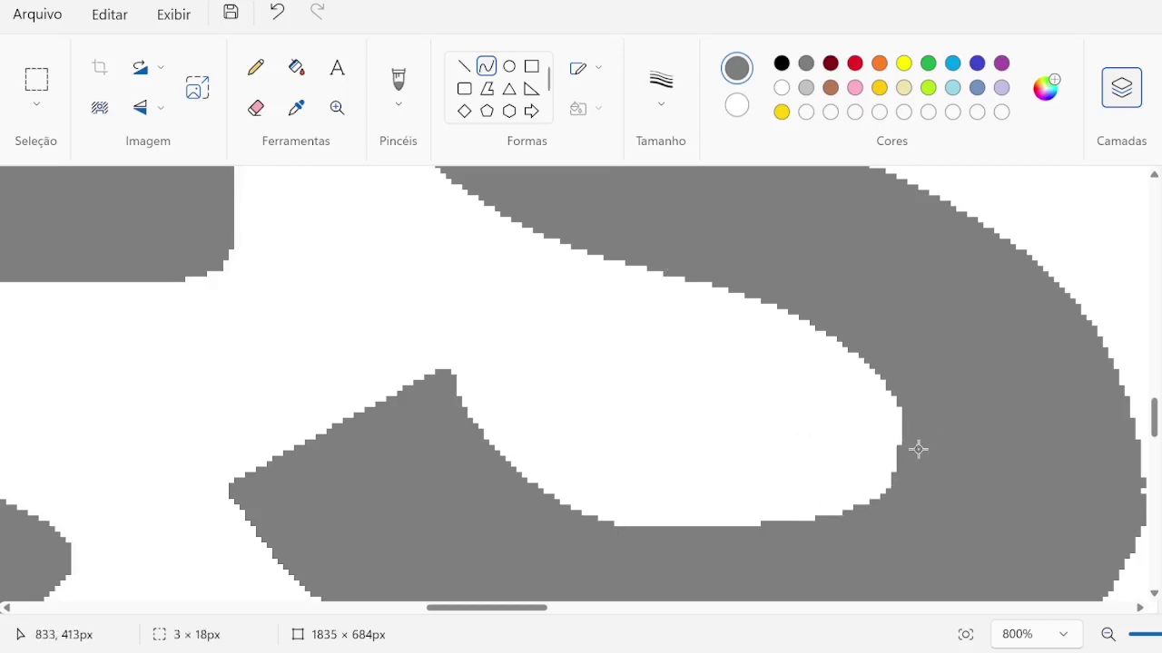
pyautogui.click(908, 451)
# - Trim the outer right edge of the s's lower bowl with a white curve about 5 × 42 px
pyautogui.scroll(-2, 771, 300)
pyautogui.click(782, 88)
pyautogui.hotkey('ctrl', 'z')
pyautogui.moveTo(1026, 254); pyautogui.dragTo(1025, 474)
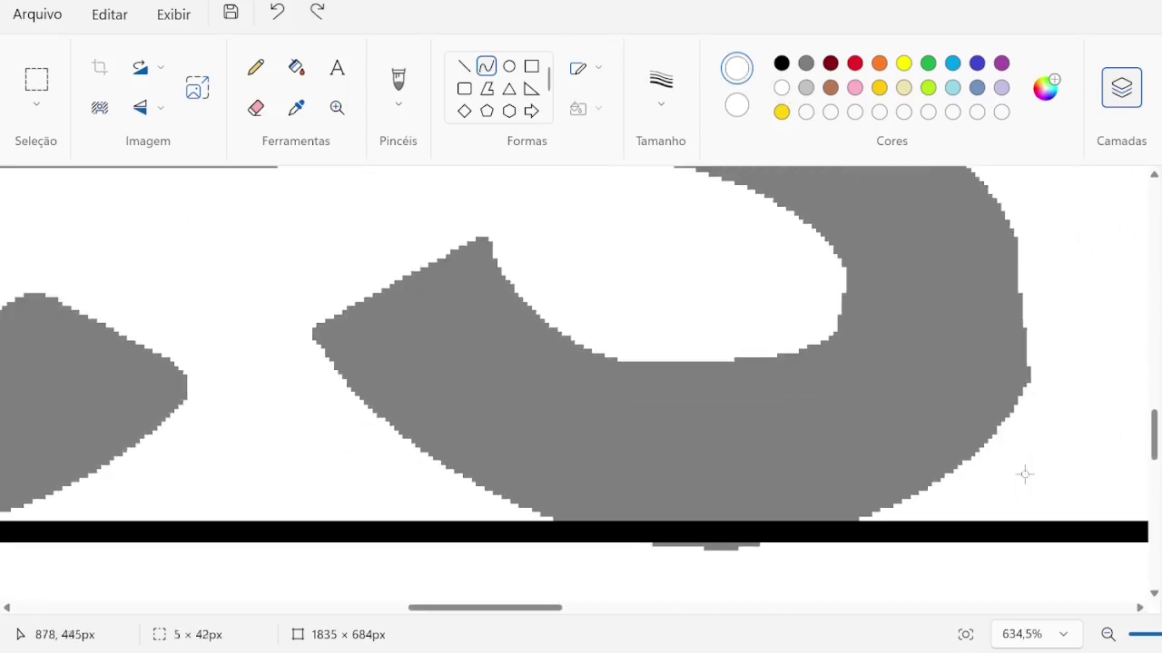
pyautogui.moveTo(1030, 381)
pyautogui.mouseDown()
pyautogui.moveTo(1050, 389)
pyautogui.moveTo(1043, 377)
pyautogui.mouseUp()
pyautogui.scroll(-5, 695, 357)
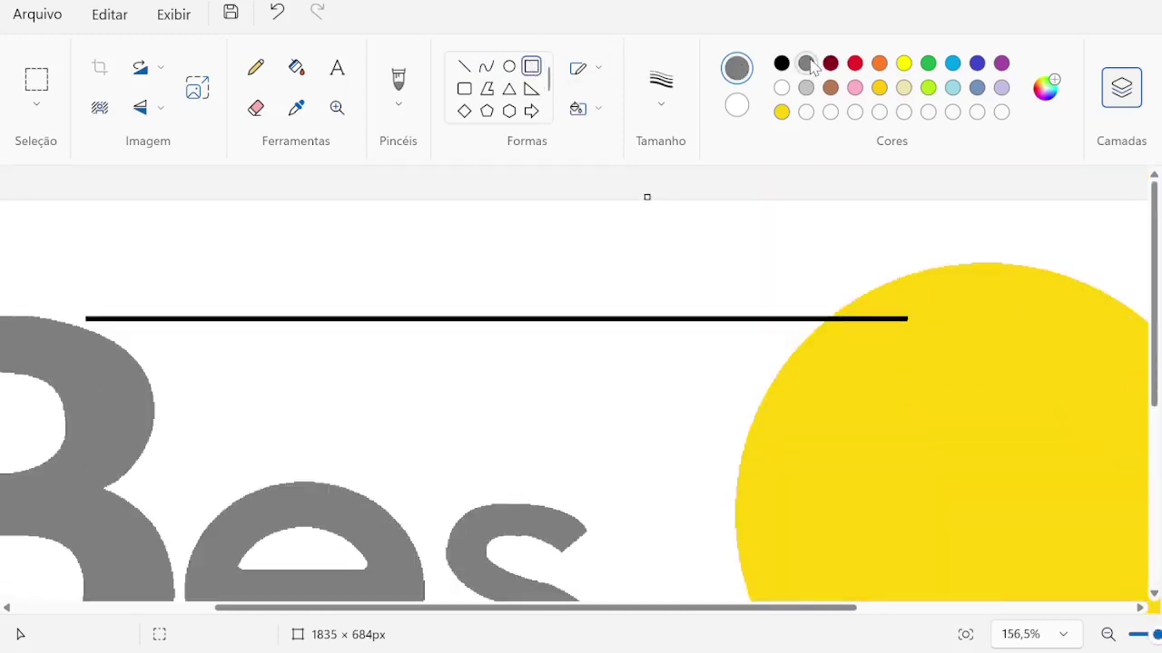
pyautogui.scroll(-3, 461, 566)
pyautogui.moveTo(575, 327); pyautogui.dragTo(747, 392)
pyautogui.hotkey('ctrl', 'z')
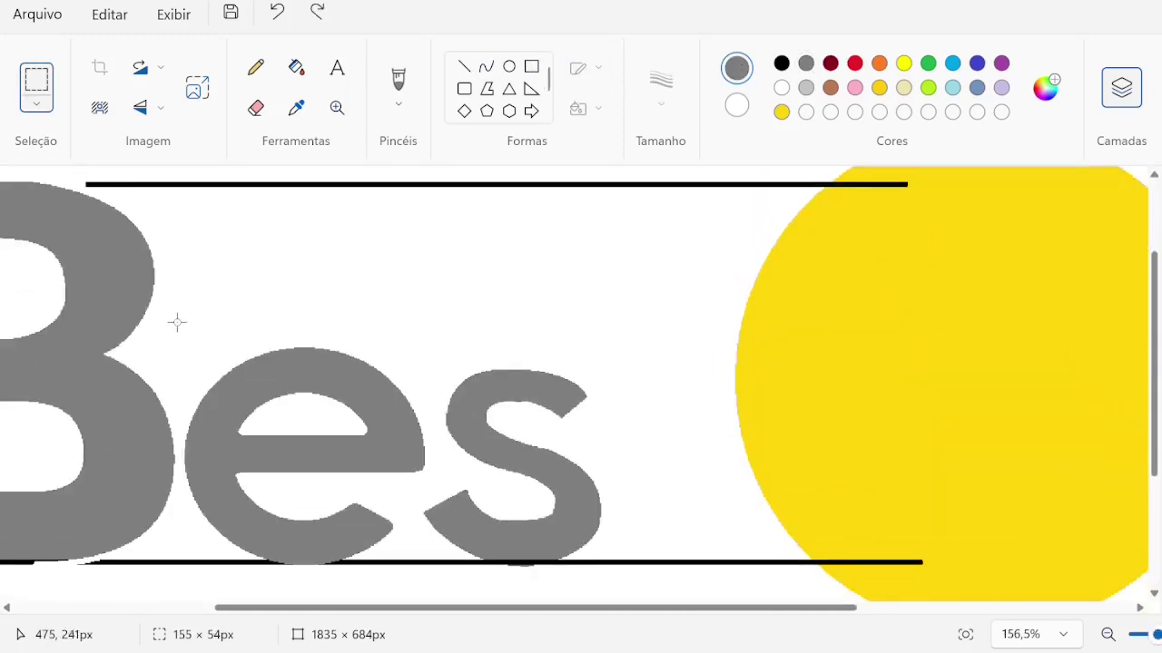
# - Enlarge the s and the e so they stand taller on the lower guide line, sizing the e's selection to about 264 × 327 px
pyautogui.moveTo(177, 322); pyautogui.dragTo(674, 621)
pyautogui.click(644, 546)
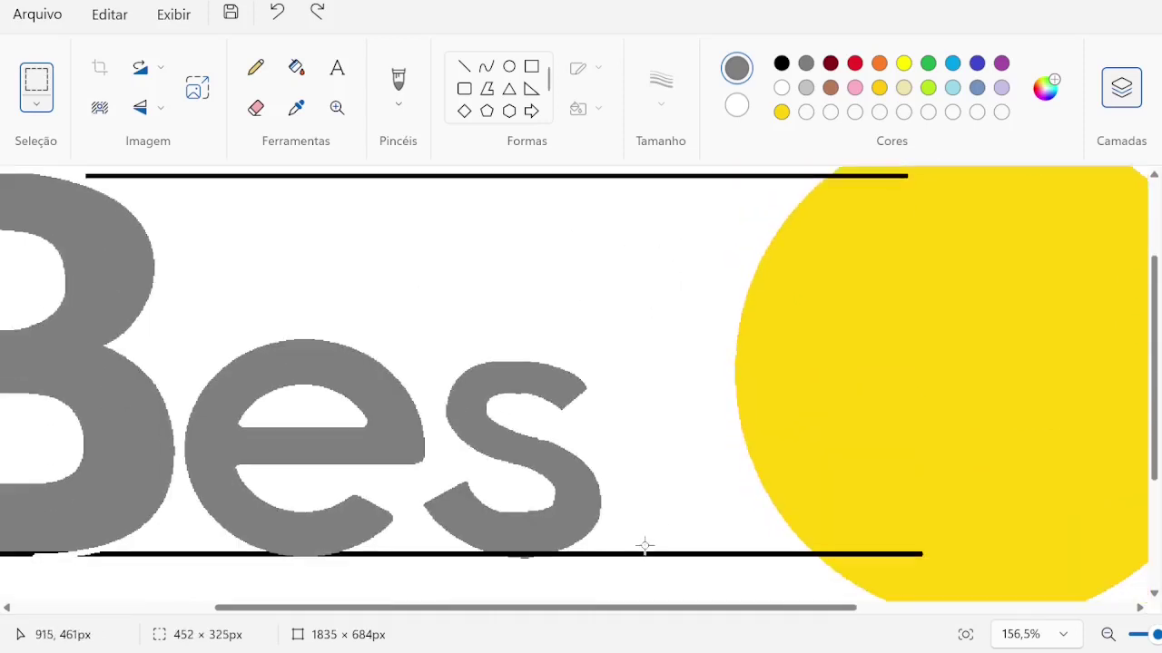
pyautogui.moveTo(654, 345); pyautogui.dragTo(689, 234)
pyautogui.moveTo(437, 270); pyautogui.dragTo(179, 571)
pyautogui.moveTo(304, 269); pyautogui.dragTo(317, 226)
pyautogui.moveTo(445, 402); pyautogui.dragTo(461, 402)
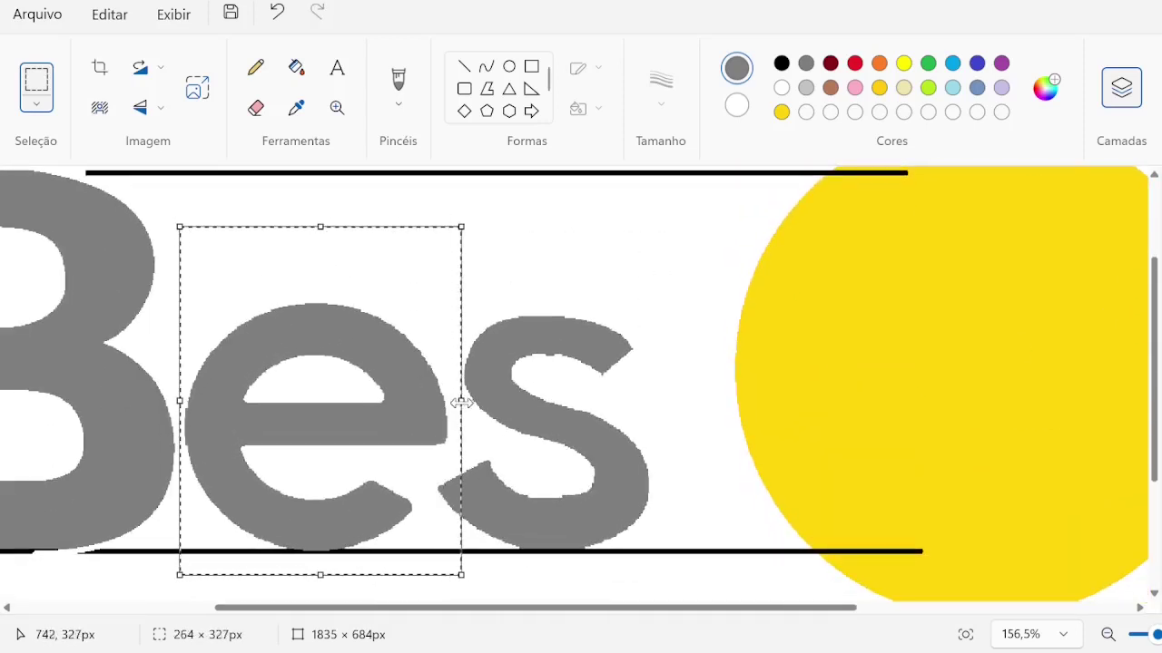
# - Select the s on its own and stretch it slightly taller, to a selection of about 209 × 302 px
pyautogui.click(661, 309)
pyautogui.moveTo(648, 257)
pyautogui.mouseDown()
pyautogui.moveTo(420, 565)
pyautogui.moveTo(662, 241)
pyautogui.moveTo(645, 243)
pyautogui.mouseUp()
pyautogui.scroll(1, 728, 299)
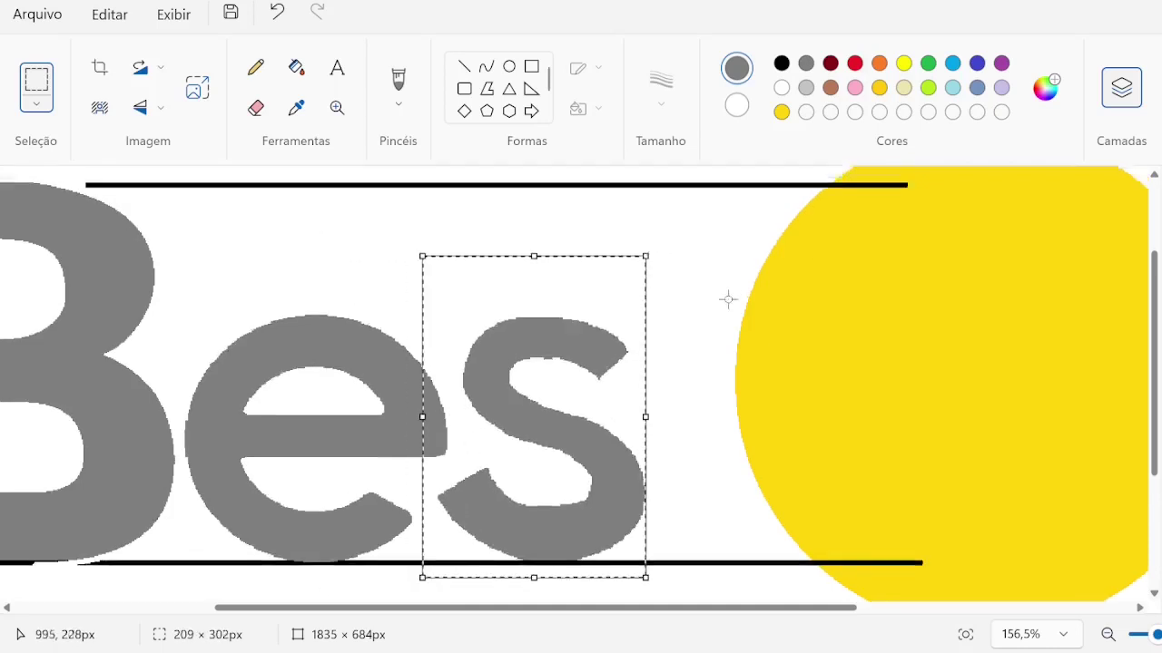
# - Smooth the top edge of the enlarged s's upper counter with a white curve
pyautogui.scroll(2, 728, 299)
pyautogui.click(487, 66)
pyautogui.click(782, 87)
pyautogui.scroll(3, 335, 402)
pyautogui.scroll(-2, 817, 409)
pyautogui.moveTo(935, 458); pyautogui.dragTo(735, 454)
pyautogui.moveTo(880, 463); pyautogui.dragTo(832, 390)
# - Trim the s's lower terminal with a straight white line about 56 × 35 px
pyautogui.scroll(-3, 905, 368)
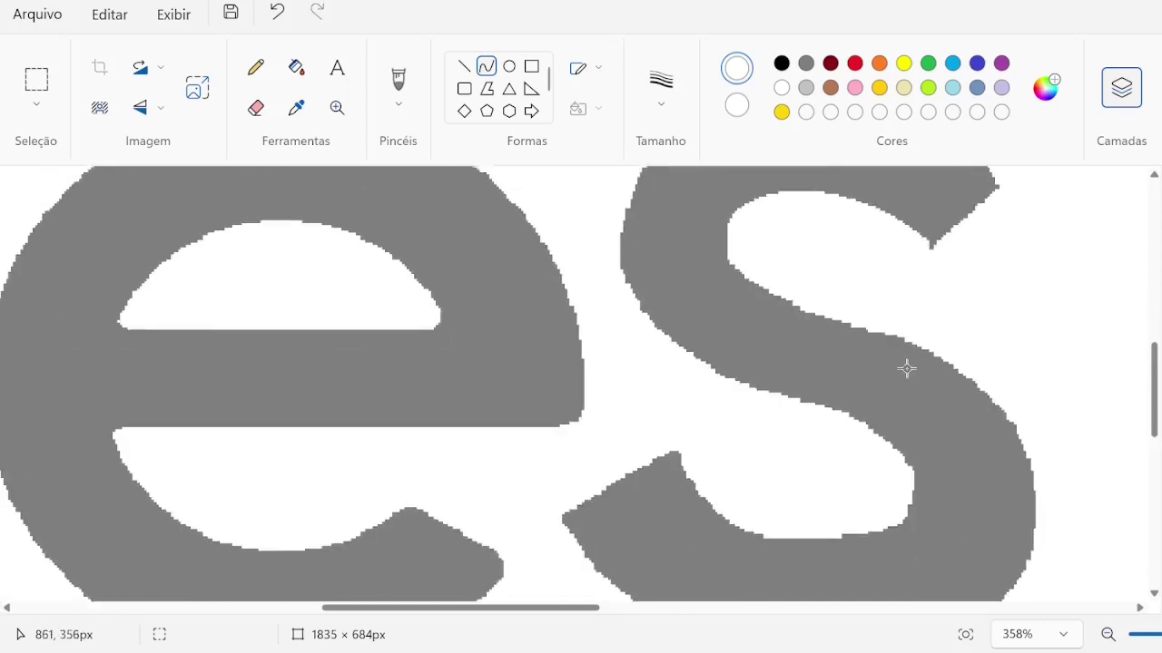
pyautogui.scroll(1, 713, 260)
pyautogui.scroll(-1, 524, 355)
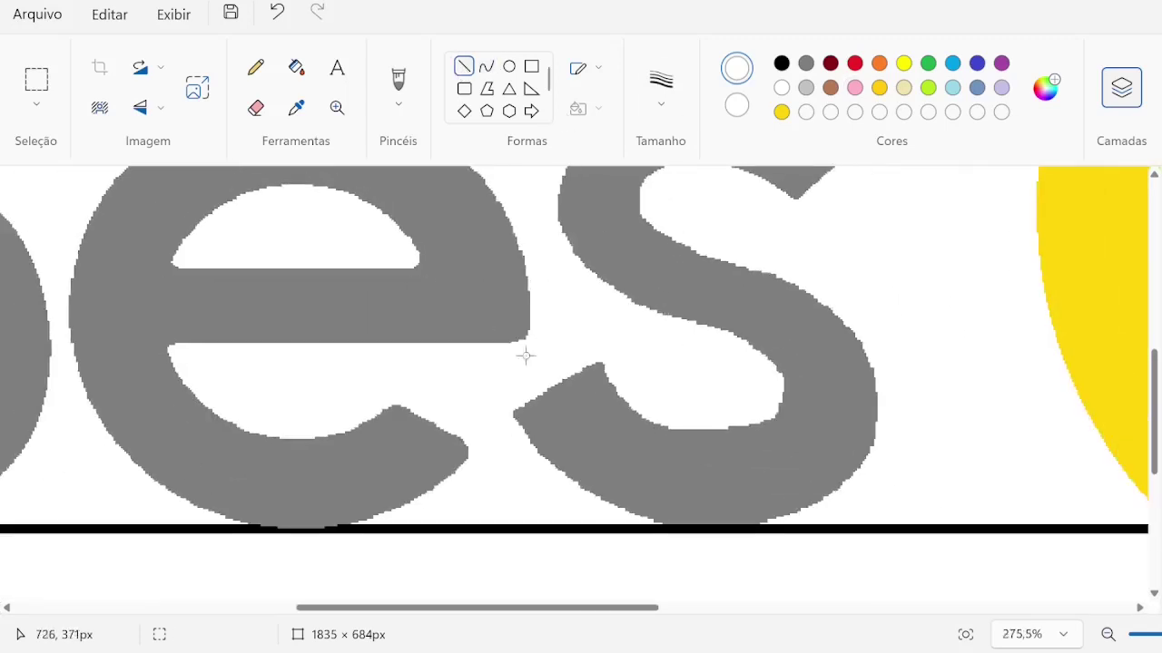
pyautogui.moveTo(472, 441); pyautogui.dragTo(609, 360)
pyautogui.click(487, 66)
pyautogui.scroll(2, 551, 436)
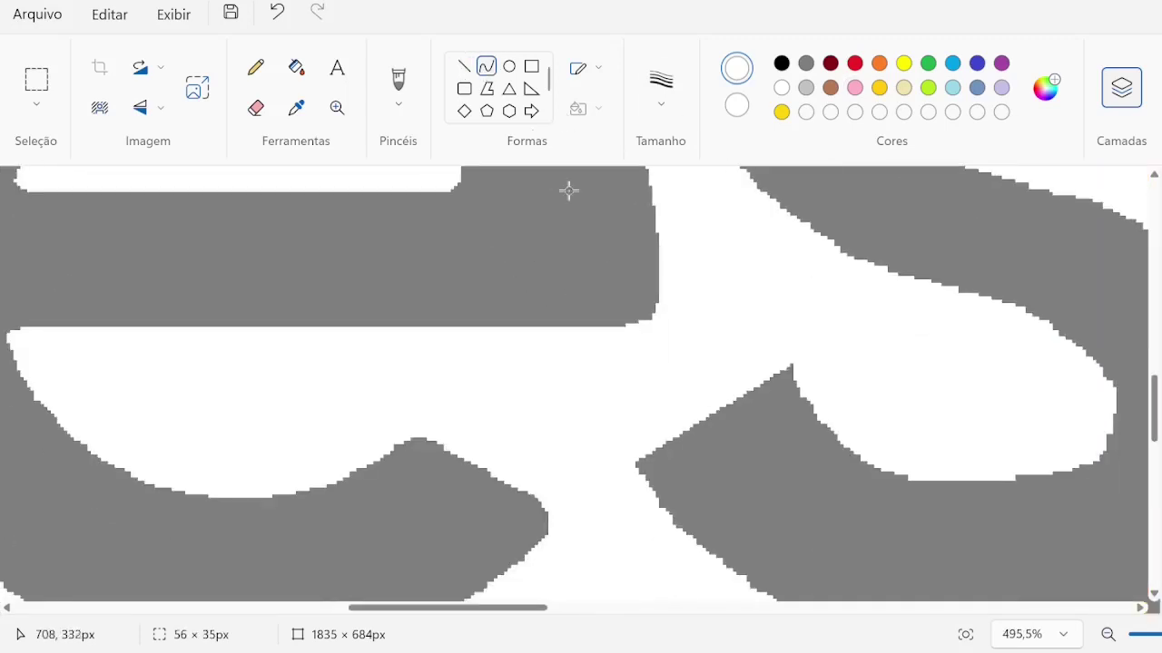
# - Trim the s's lower and upper terminals with straight white lines, about 35 × 11 px and 37 × 25 px
pyautogui.moveTo(667, 447); pyautogui.dragTo(827, 376)
pyautogui.moveTo(706, 409); pyautogui.dragTo(819, 367)
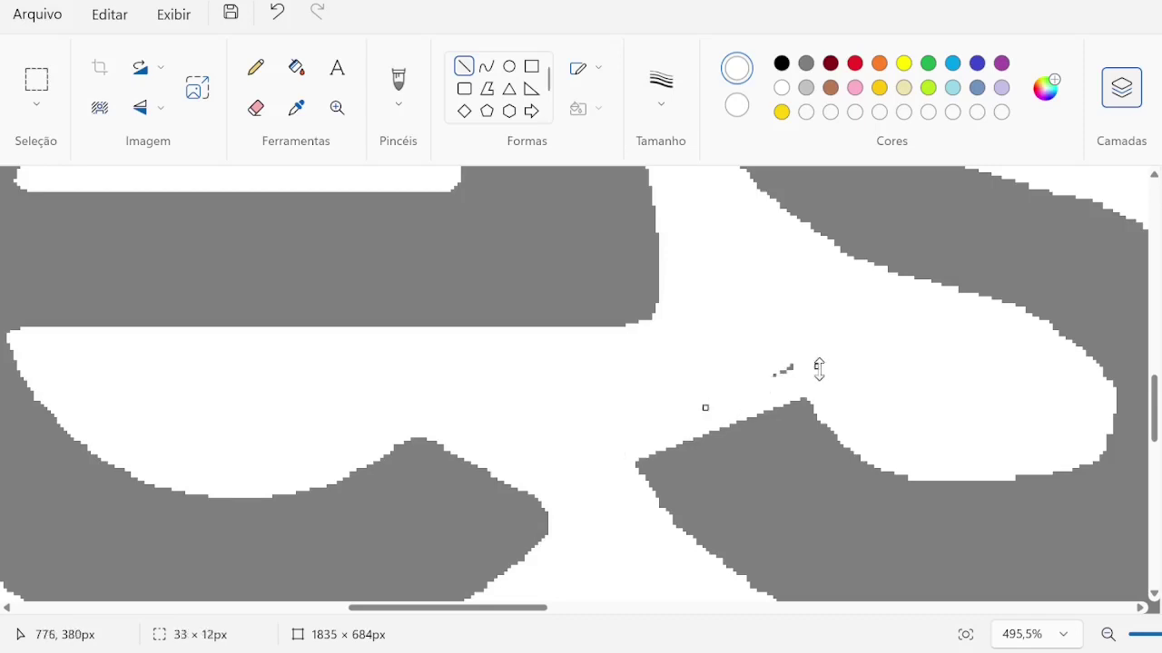
pyautogui.scroll(-2, 546, 474)
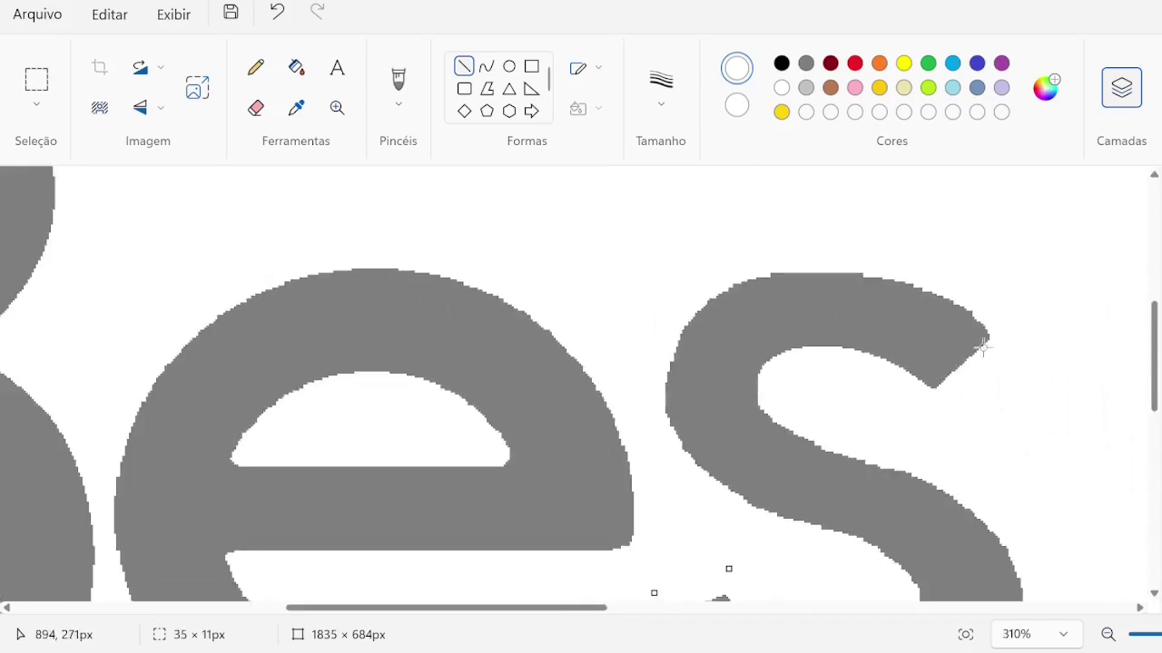
pyautogui.moveTo(988, 345); pyautogui.dragTo(894, 387)
pyautogui.scroll(-3, 500, 330)
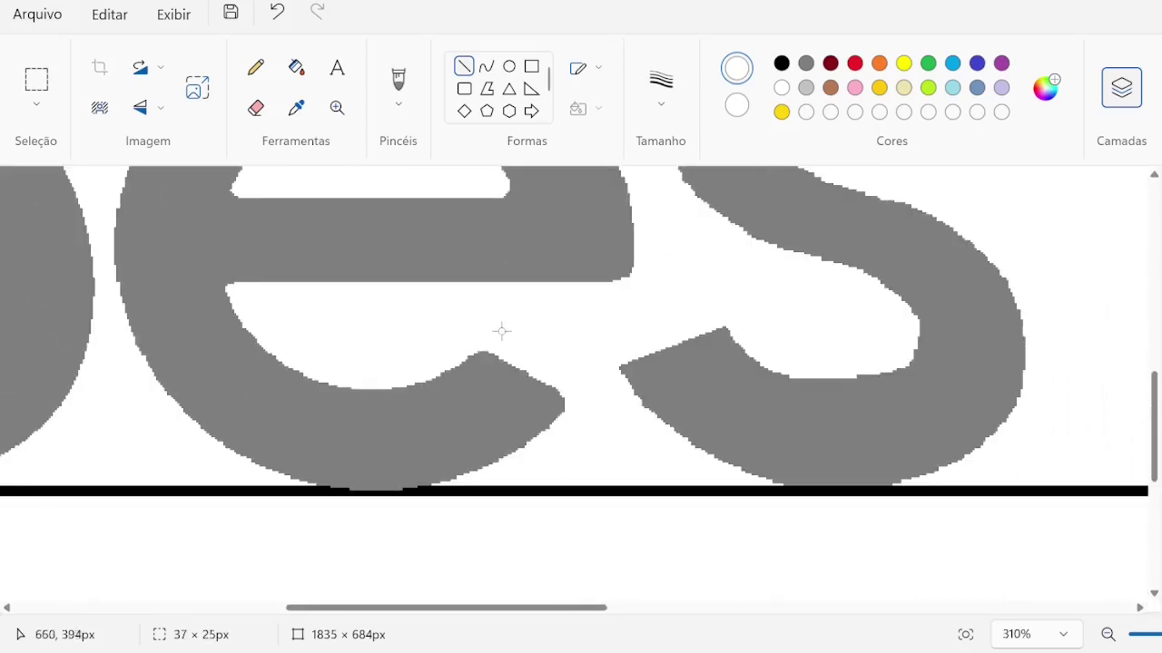
pyautogui.scroll(-2, 814, 296)
# - Draw a grey outlined rectangle about 191 × 35 px beside the top of the s as the t's crossbar, overlapping the yellow circle
pyautogui.scroll(3, 814, 296)
pyautogui.click(532, 66)
pyautogui.click(805, 63)
pyautogui.moveTo(801, 309); pyautogui.dragTo(1053, 381)
pyautogui.moveTo(929, 319)
pyautogui.mouseDown()
pyautogui.moveTo(970, 329)
pyautogui.moveTo(970, 348)
pyautogui.mouseUp()
pyautogui.moveTo(956, 404); pyautogui.dragTo(957, 392)
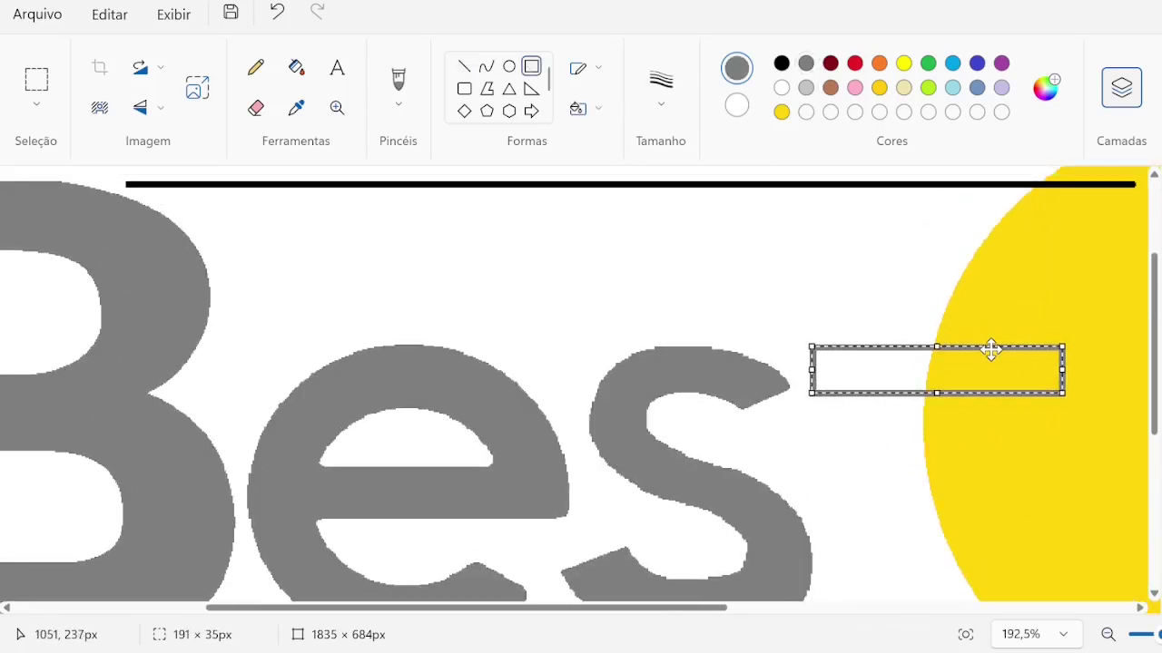
pyautogui.press('Delete')
pyautogui.hotkey('ctrl', 'z')
pyautogui.click(891, 249)
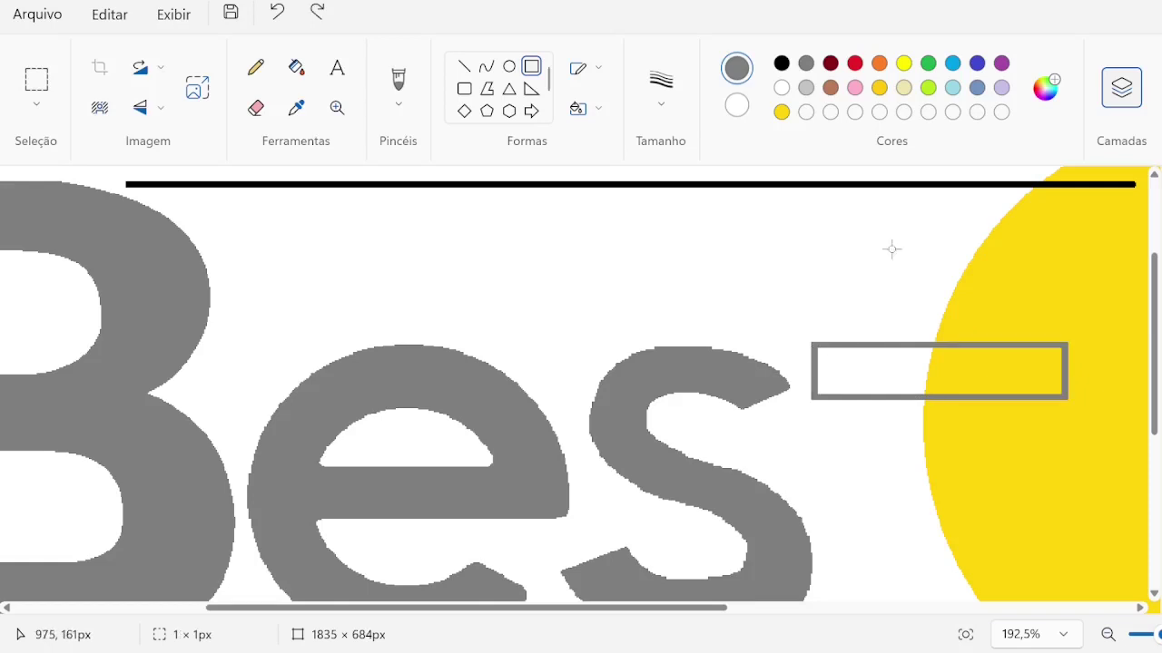
# - Draw a grey outlined rectangle 44 px wide across the crossbar as the t's stem, extending it down toward the lower guide line
pyautogui.moveTo(911, 288)
pyautogui.mouseDown()
pyautogui.moveTo(960, 487)
pyautogui.moveTo(941, 576)
pyautogui.moveTo(927, 422)
pyautogui.mouseUp()
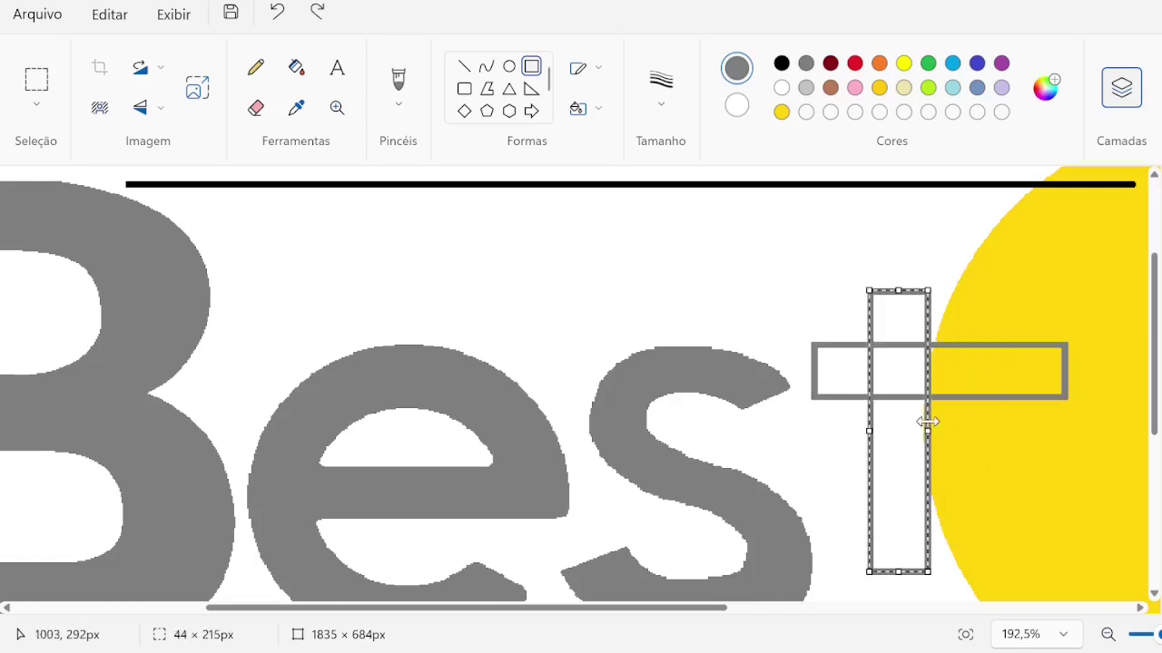
pyautogui.scroll(-5, 910, 305)
pyautogui.moveTo(923, 332); pyautogui.dragTo(915, 332)
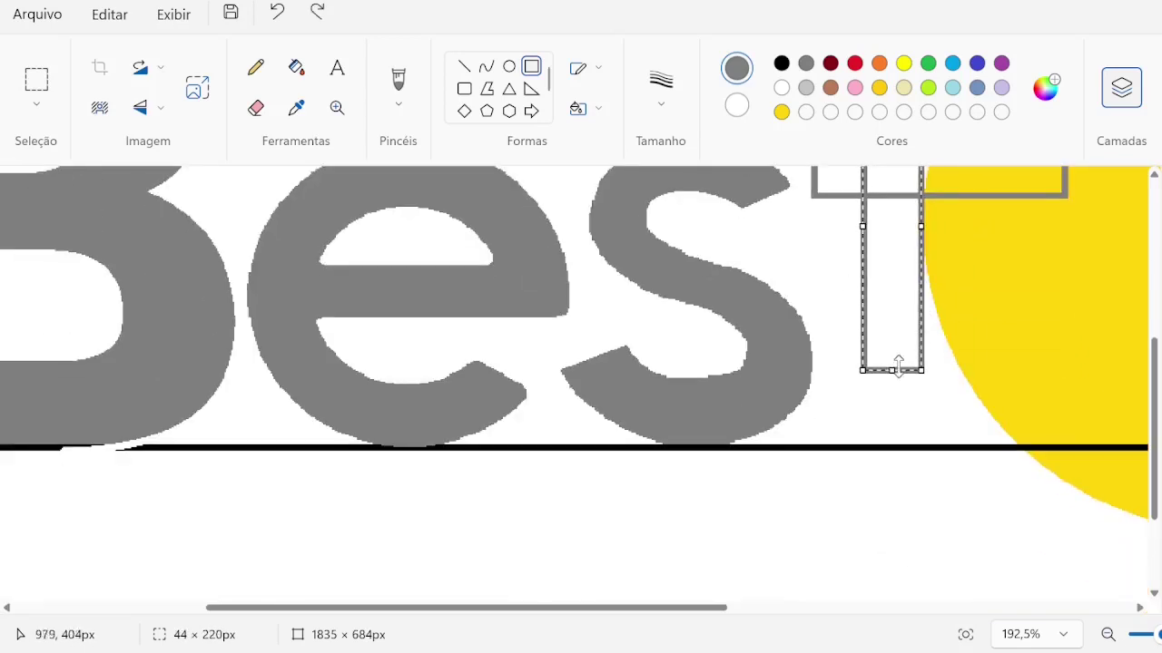
pyautogui.moveTo(897, 371); pyautogui.dragTo(897, 386)
# - Draw the inner edge of the t's hook as a grey U-shaped curve about 62 × 56 px from the stem's lower corner
pyautogui.scroll(3, 898, 386)
pyautogui.click(487, 67)
pyautogui.scroll(-3, 819, 381)
pyautogui.scroll(3, 1001, 347)
pyautogui.scroll(2, 1001, 347)
pyautogui.moveTo(820, 415); pyautogui.dragTo(1003, 340)
pyautogui.moveTo(828, 447); pyautogui.dragTo(874, 465)
pyautogui.moveTo(1001, 408); pyautogui.dragTo(967, 407)
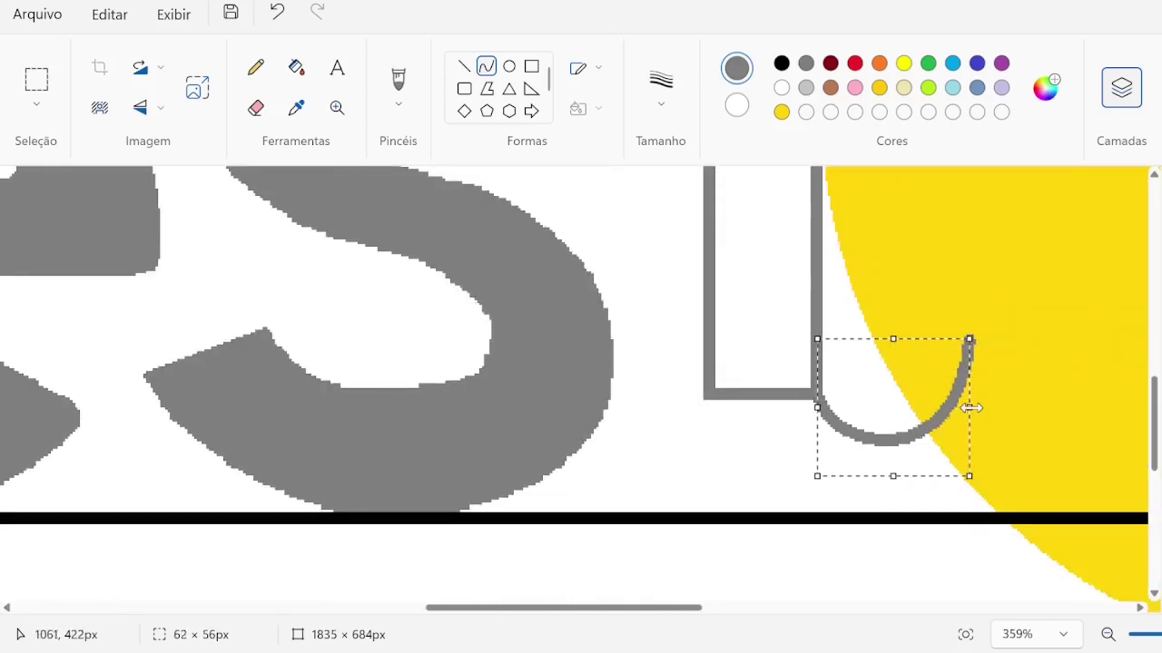
# - Draw the hook's outer edge with two grey curves from the stem down to the lower guide line and up over the circle
pyautogui.click(709, 396)
pyautogui.moveTo(709, 397); pyautogui.dragTo(898, 520)
pyautogui.moveTo(758, 467); pyautogui.dragTo(778, 513)
pyautogui.moveTo(926, 523)
pyautogui.mouseDown()
pyautogui.moveTo(1102, 453)
pyautogui.moveTo(1126, 309)
pyautogui.mouseUp()
pyautogui.moveTo(961, 524); pyautogui.dragTo(1089, 519)
# - Close the hook's end with a grey line about 39 px long and fill the t's outlined areas with grey
pyautogui.click(464, 66)
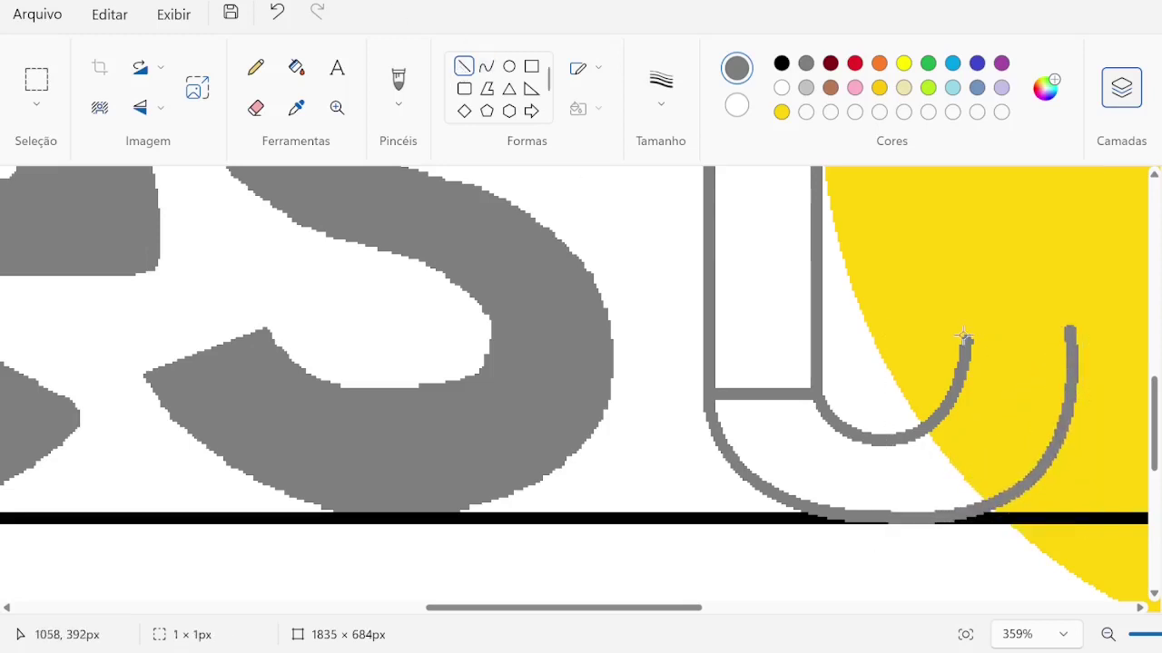
pyautogui.moveTo(961, 335)
pyautogui.mouseDown()
pyautogui.moveTo(1074, 337)
pyautogui.moveTo(973, 337)
pyautogui.mouseUp()
pyautogui.click(296, 68)
pyautogui.click(762, 272)
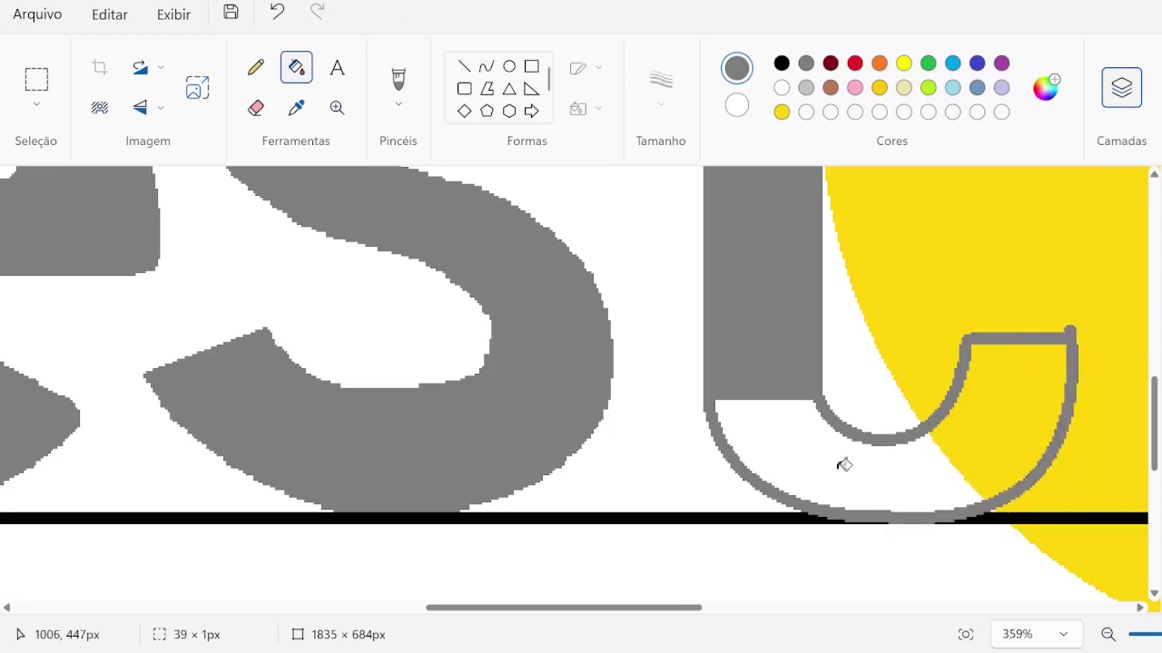
pyautogui.scroll(-4, 842, 461)
pyautogui.scroll(3, 910, 505)
pyautogui.click(999, 454)
pyautogui.click(781, 87)
pyautogui.moveTo(1044, 392); pyautogui.dragTo(1128, 390)
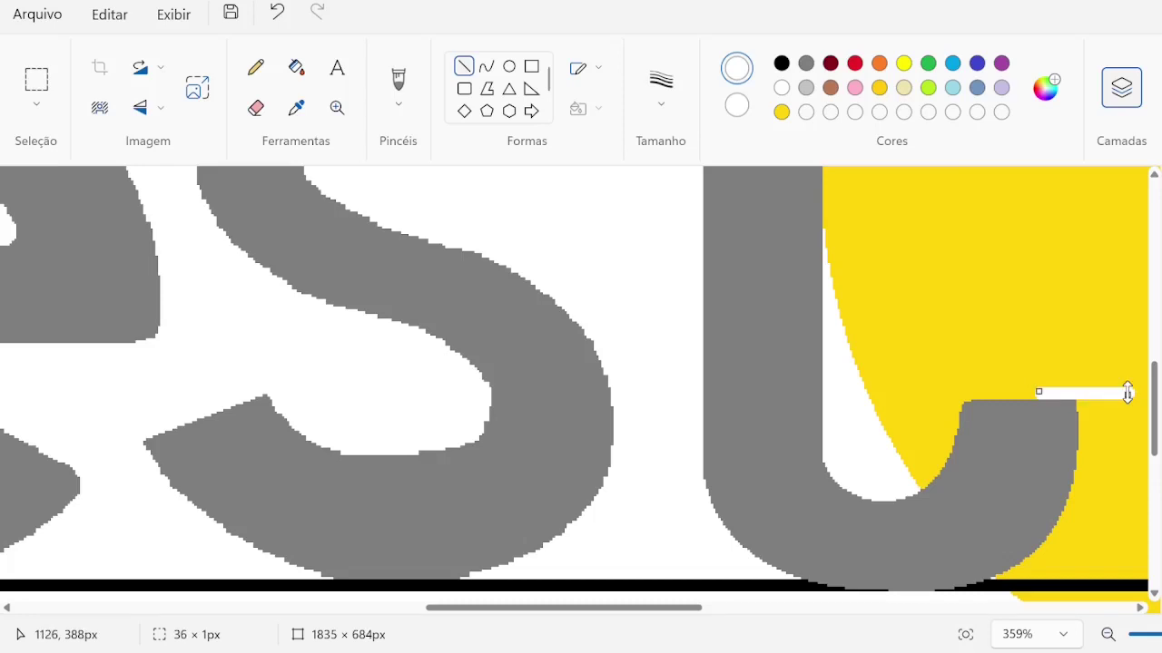
pyautogui.hotkey('ctrl', 'z')
pyautogui.scroll(-1, 881, 260)
pyautogui.click(255, 107)
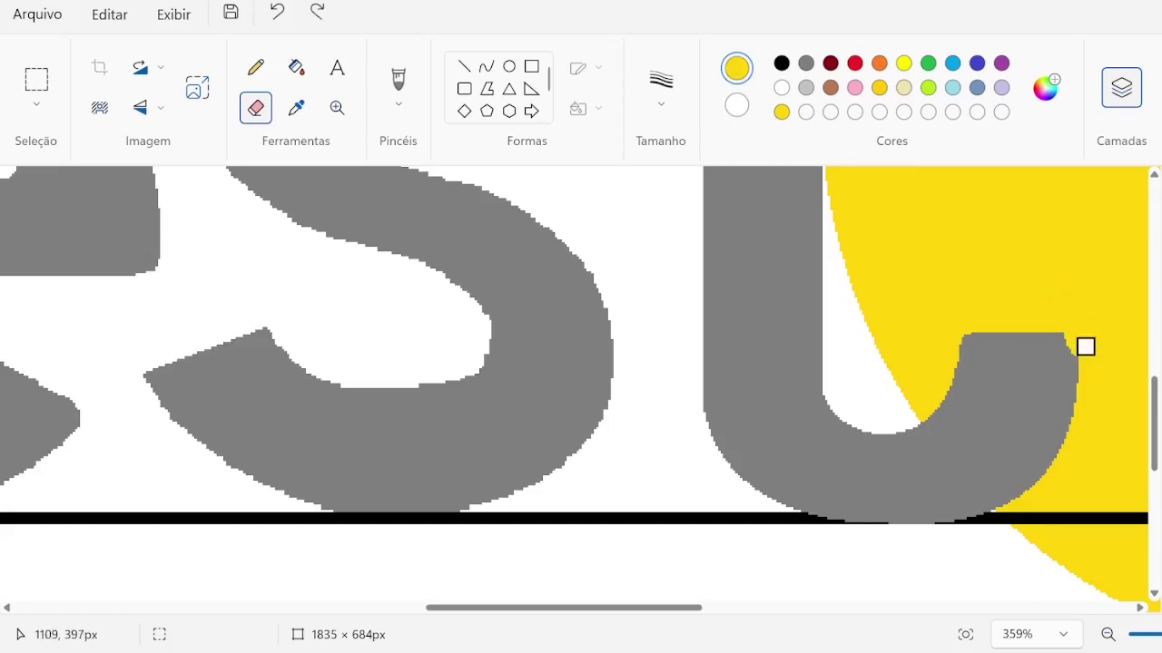
pyautogui.hotkey('ctrl', 'z')
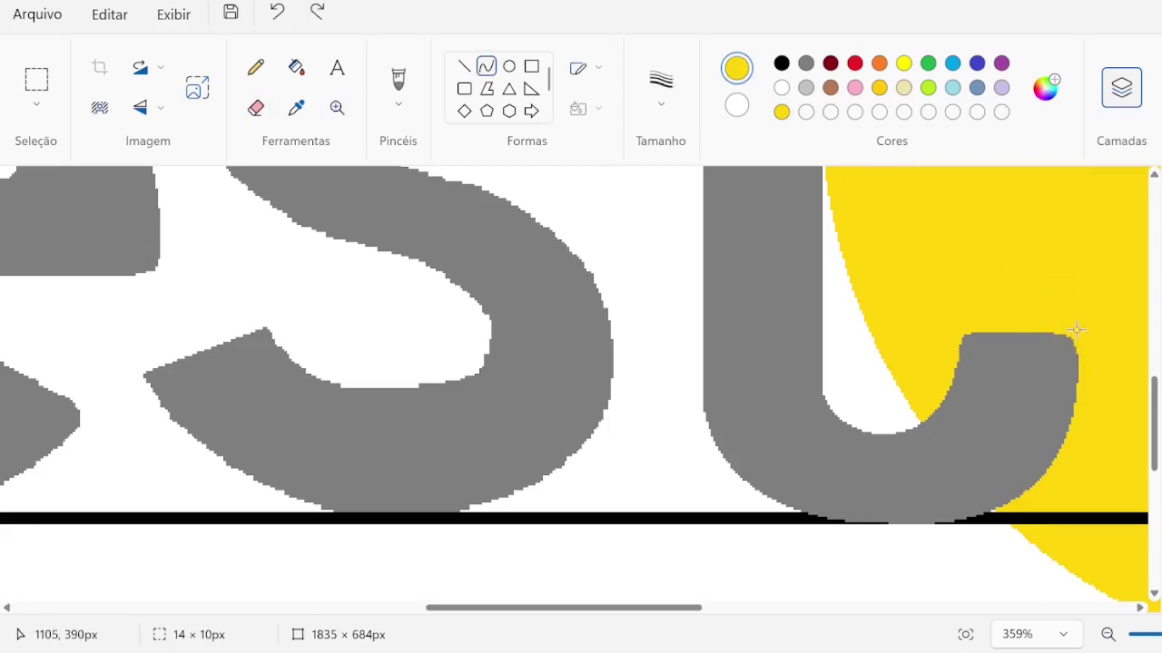
# - Round the upper outer corner of the t's hook with a yellow curve about 14 × 10 px
pyautogui.moveTo(1077, 329); pyautogui.dragTo(1046, 263)
pyautogui.click(1042, 306)
pyautogui.scroll(-5, 1072, 327)
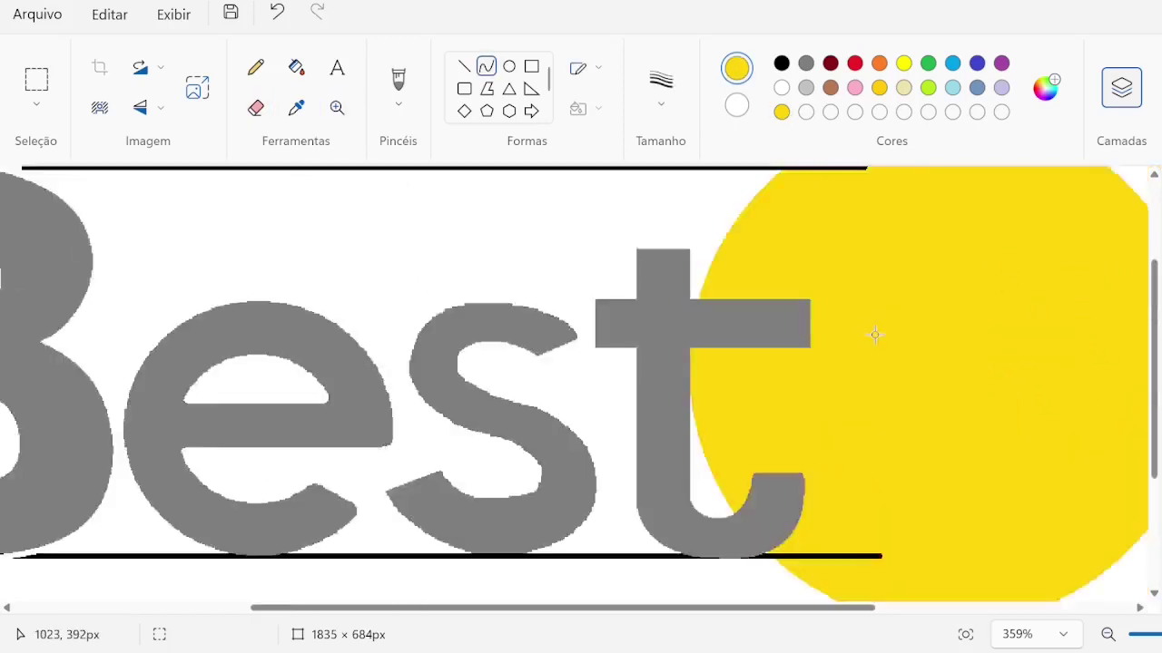
# - Shorten the t's crossbar by cutting its end off with a yellow line and filling the cut-off piece yellow
pyautogui.scroll(1, 864, 390)
pyautogui.hotkey('ctrl', 'z')
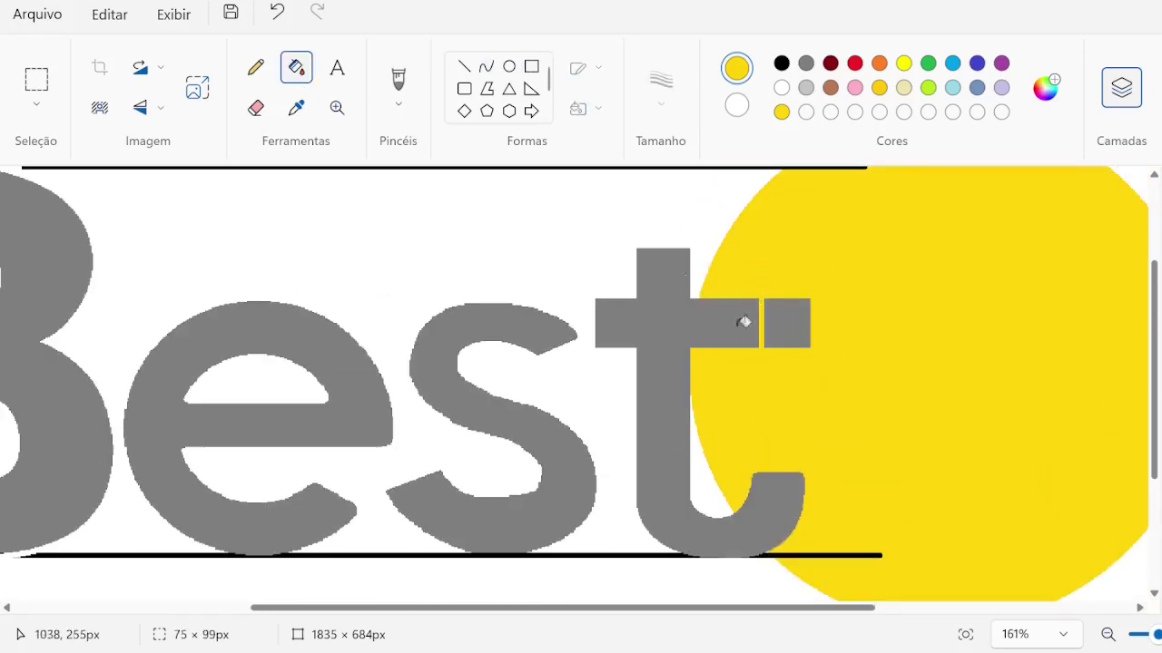
pyautogui.hotkey('ctrl', 'z')
# - Round the corners of the t's crossbar and stem top, using yellow curves over the circle and white curves elsewhere
pyautogui.scroll(3, 745, 321)
pyautogui.scroll(-3, 977, 355)
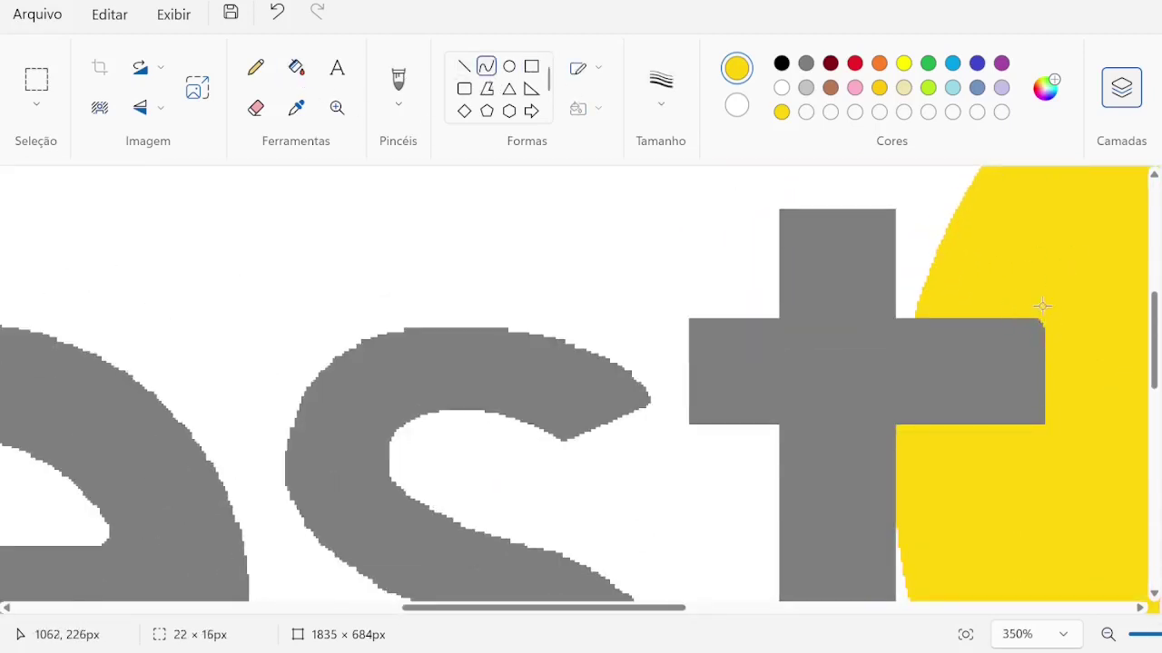
pyautogui.moveTo(1042, 306); pyautogui.dragTo(1057, 309)
pyautogui.click(1045, 417)
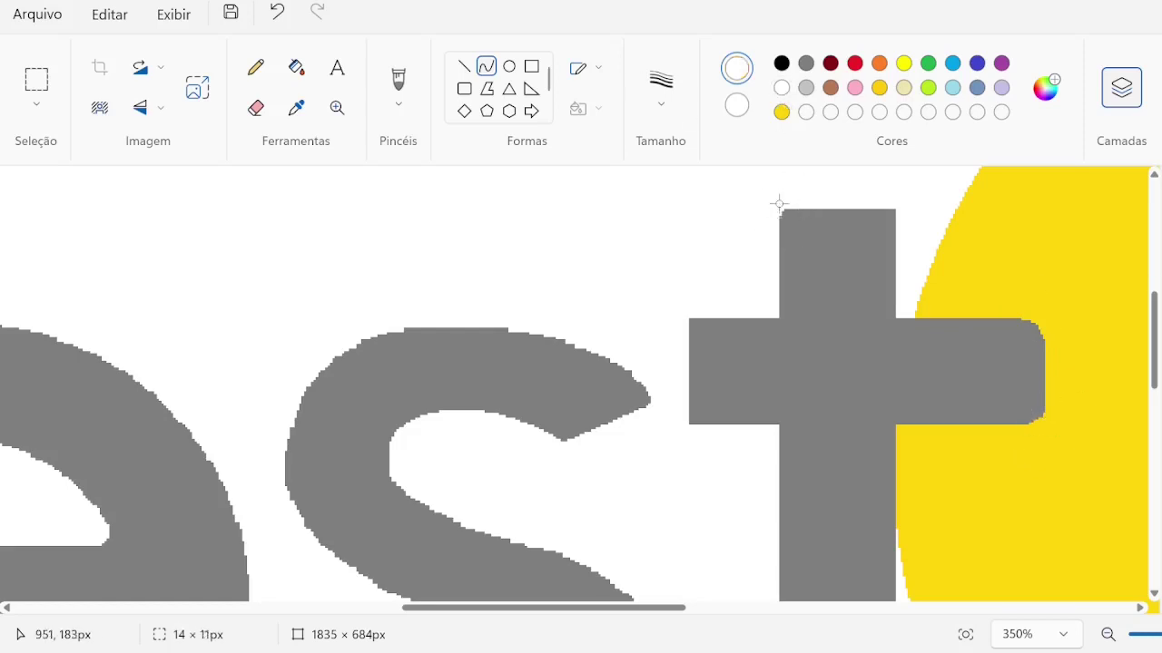
pyautogui.moveTo(685, 342); pyautogui.dragTo(717, 291)
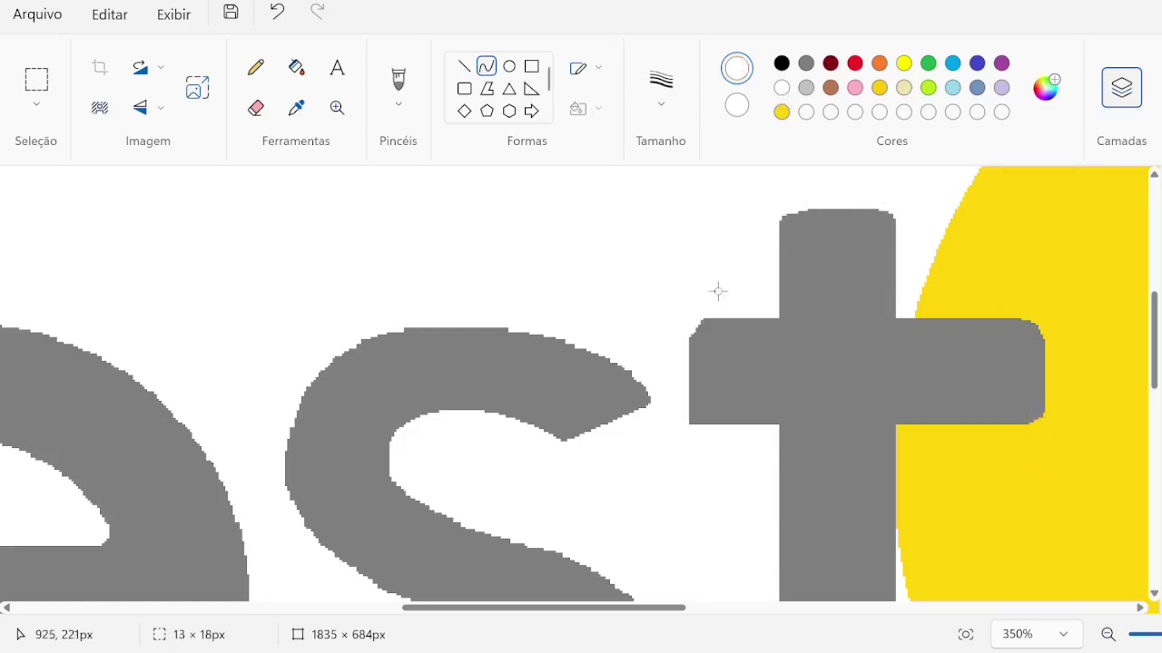
pyautogui.moveTo(726, 386); pyautogui.dragTo(662, 435)
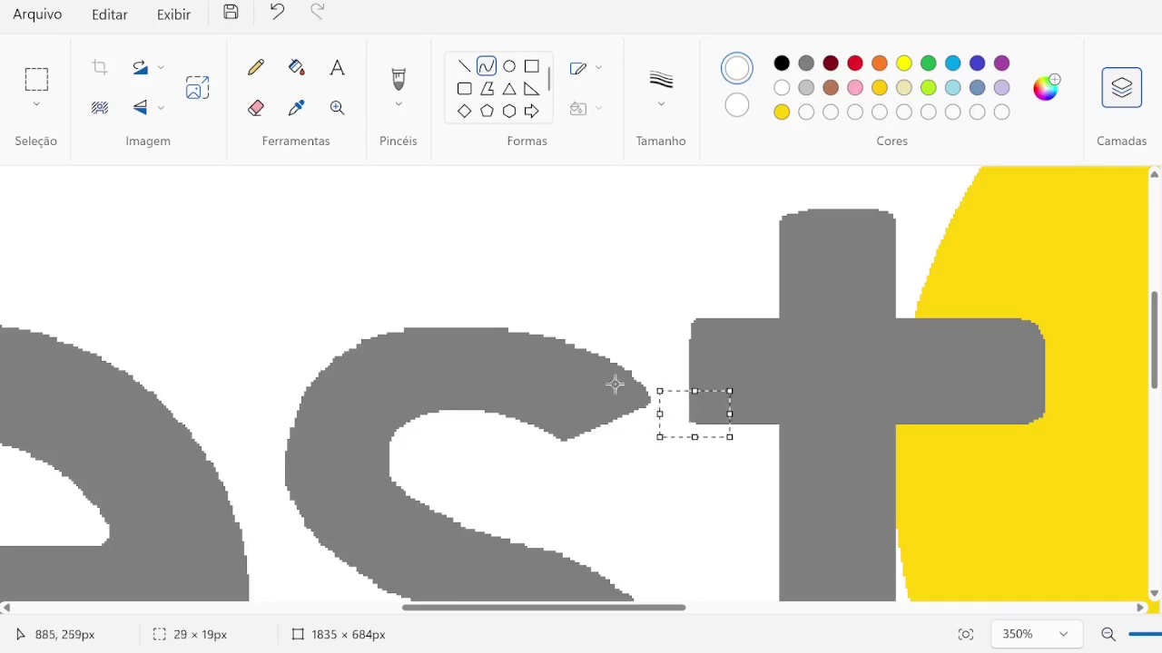
# - Select the t's hook end, scale the selection down to about 74 × 125 px and move it below the lower guide line
pyautogui.scroll(-5, 636, 385)
pyautogui.scroll(5, 642, 386)
pyautogui.moveTo(937, 308); pyautogui.dragTo(1065, 505)
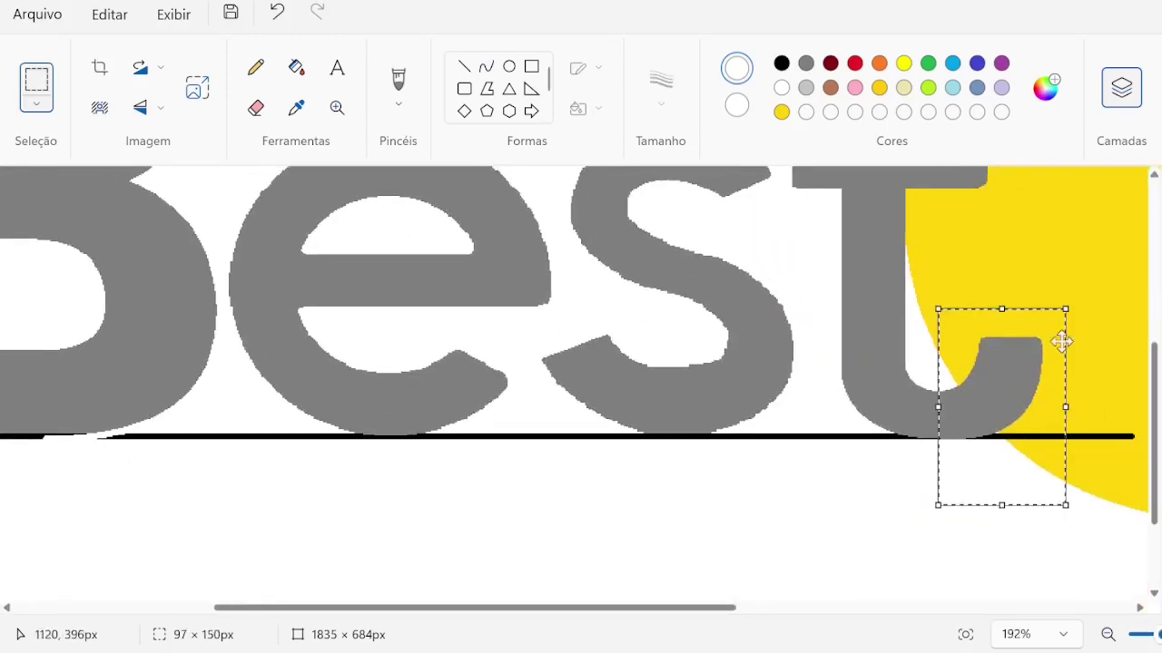
pyautogui.moveTo(1066, 309); pyautogui.dragTo(1029, 329)
pyautogui.moveTo(1001, 505); pyautogui.dragTo(985, 480)
pyautogui.moveTo(983, 378); pyautogui.dragTo(809, 532)
# - Fill the detached hook piece black, then select it and move it back onto the lower end of the t
pyautogui.click(296, 67)
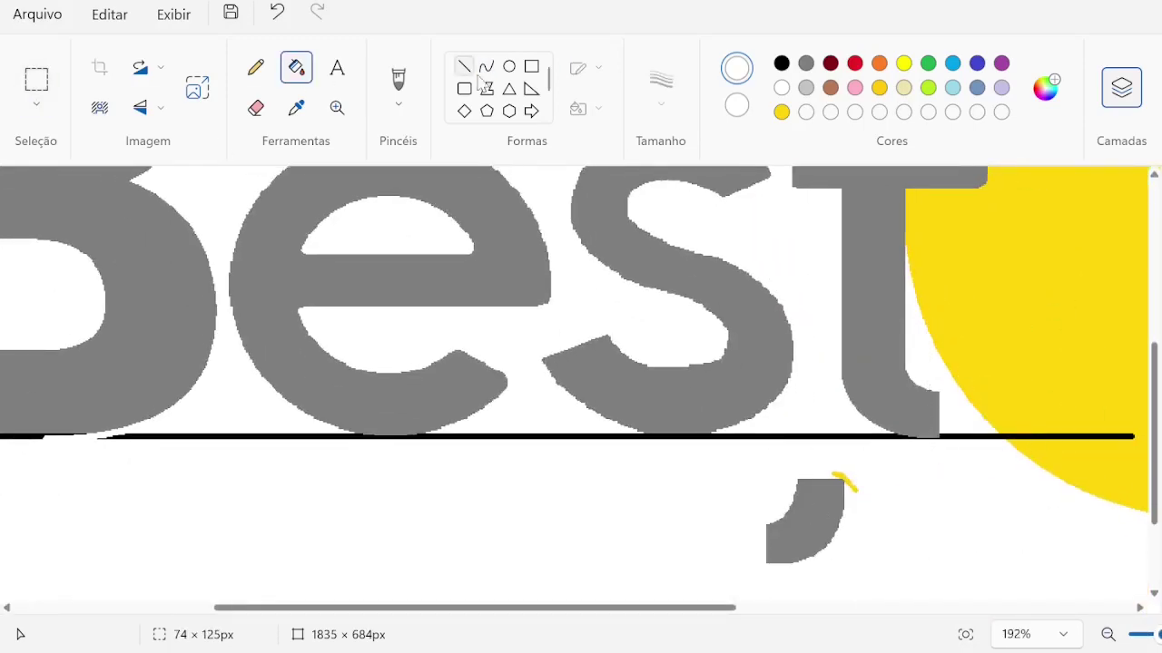
pyautogui.click(827, 494)
pyautogui.click(36, 80)
pyautogui.moveTo(747, 572); pyautogui.dragTo(869, 461)
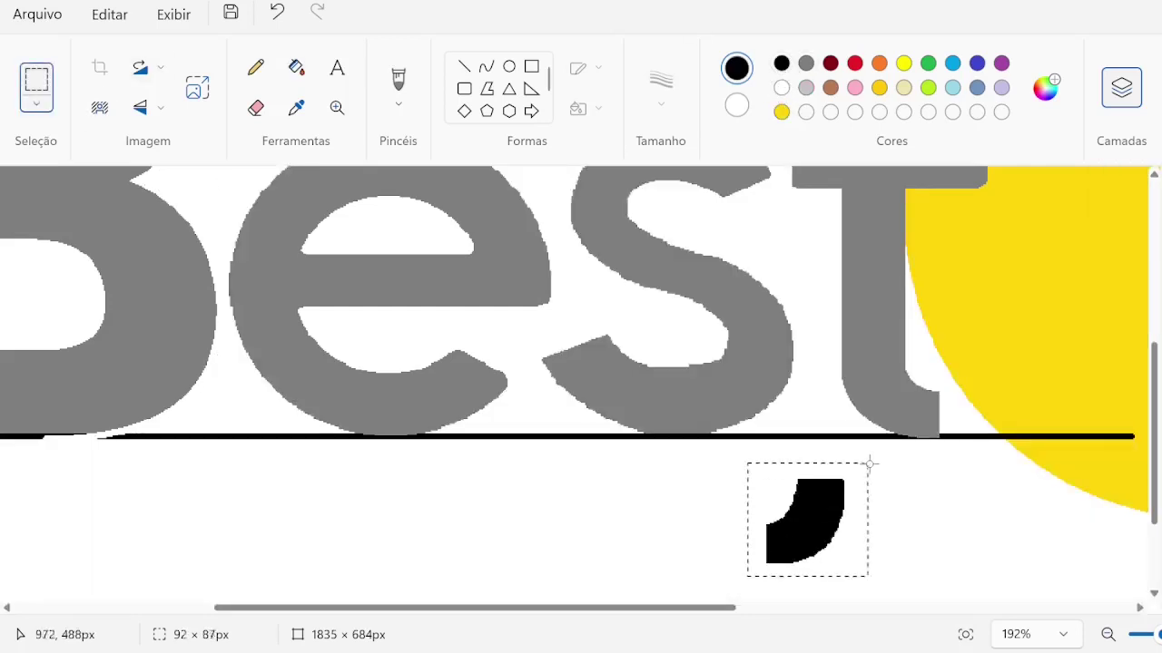
pyautogui.moveTo(801, 521); pyautogui.dragTo(962, 391)
# - Fill the black hook piece with the same grey as the rest of the t
pyautogui.scroll(3, 592, 446)
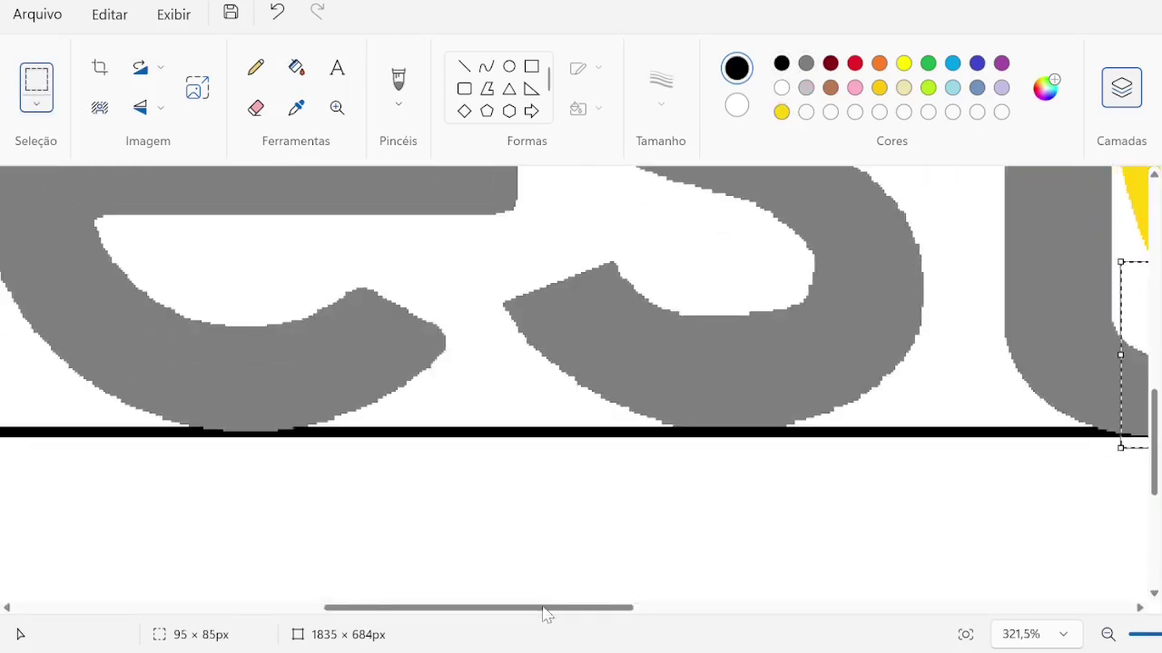
pyautogui.moveTo(545, 614); pyautogui.dragTo(616, 615)
pyautogui.click(911, 303)
pyautogui.click(1012, 342)
pyautogui.hotkey('ctrl', 'z')
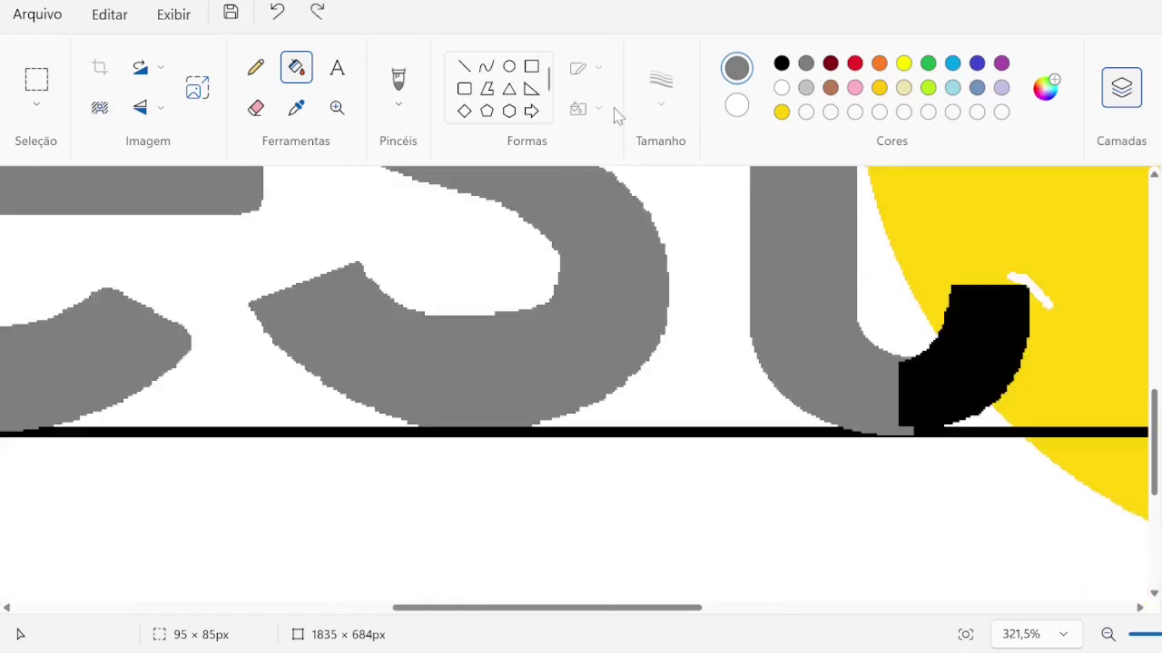
pyautogui.hotkey('ctrl', 'y')
# - Smooth the underside of the t's hook joint with a grey curve about 63 × 47 px
pyautogui.click(486, 68)
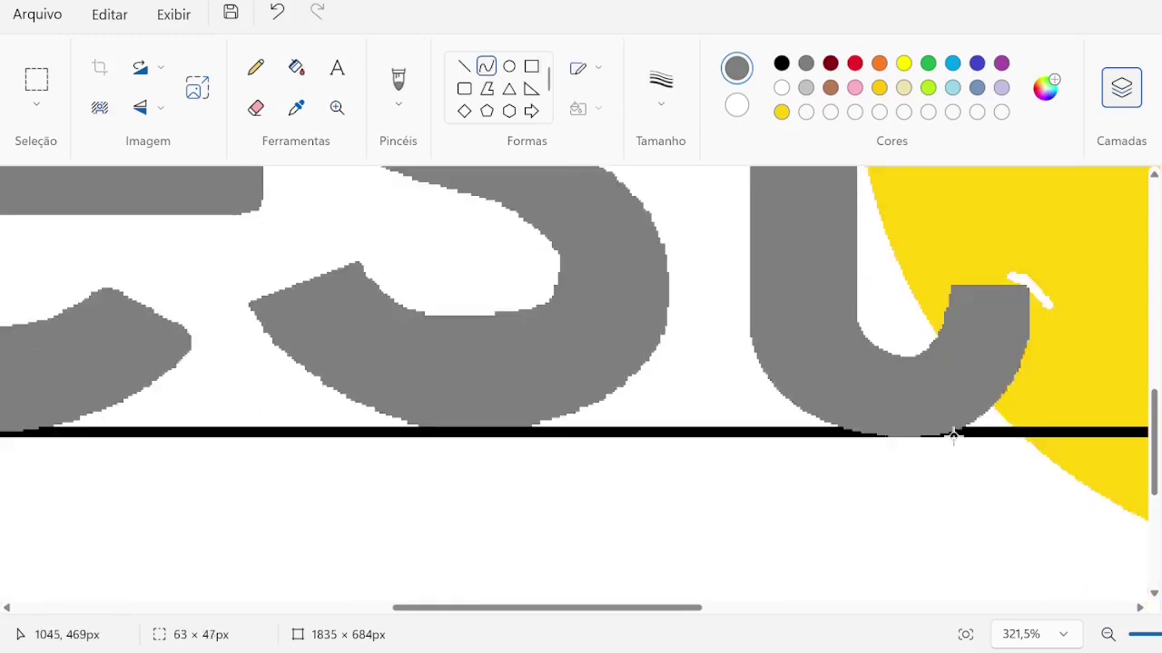
pyautogui.scroll(-1, 952, 435)
pyautogui.scroll(2, 908, 381)
pyautogui.moveTo(810, 399); pyautogui.dragTo(835, 420)
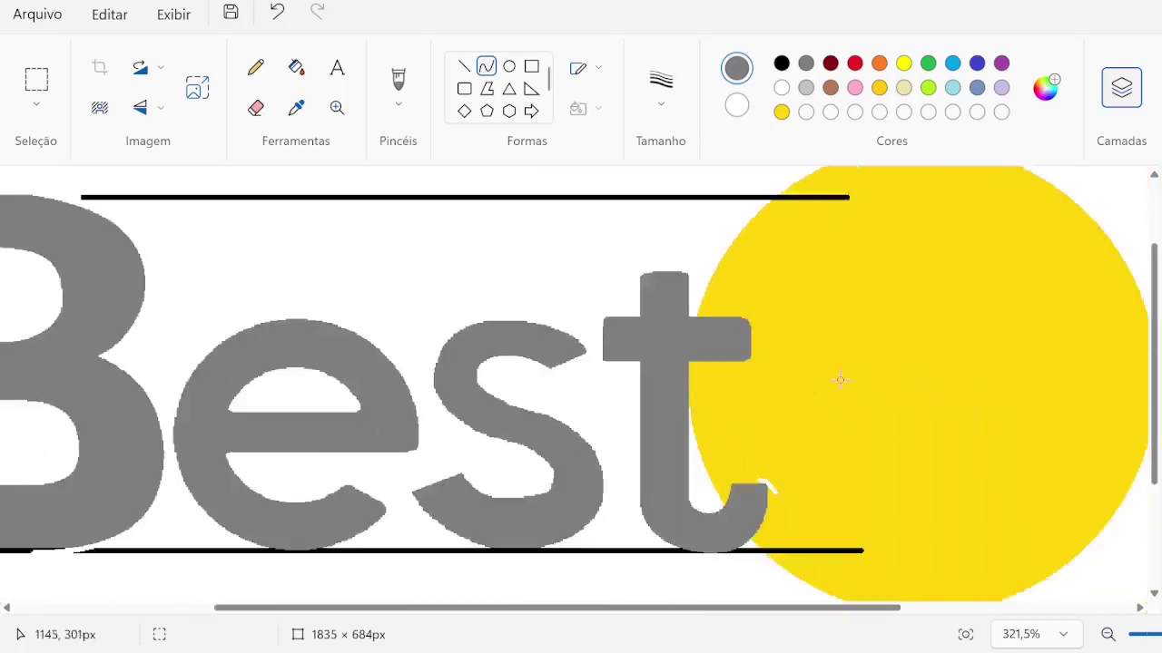
# - Select the end of the t's crossbar over the circle, about 83 × 88 px, and shorten the crossbar slightly
pyautogui.scroll(-3, 840, 380)
pyautogui.click(36, 80)
pyautogui.moveTo(837, 576); pyautogui.dragTo(734, 465)
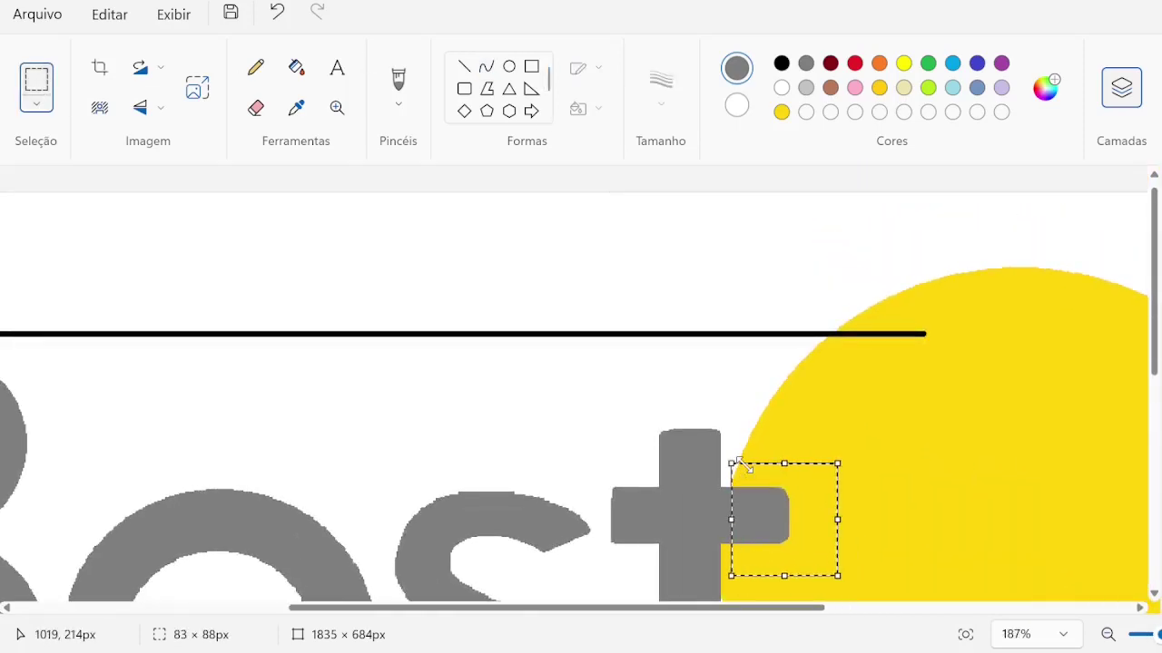
pyautogui.scroll(-4, 744, 464)
pyautogui.click(696, 246)
pyautogui.scroll(-2, 881, 260)
pyautogui.scroll(2, 636, 245)
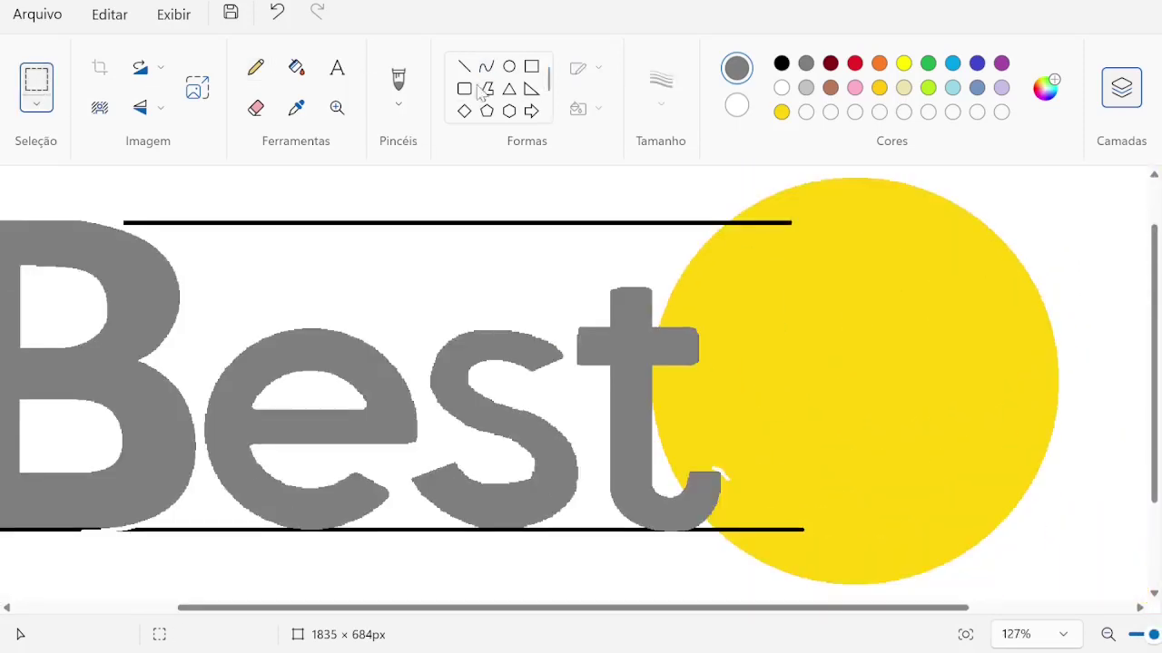
# - Copy the i onto the middle of the yellow circle and flip it vertically to form an exclamation mark
pyautogui.scroll(-3, 488, 221)
pyautogui.moveTo(119, 234); pyautogui.dragTo(758, 381)
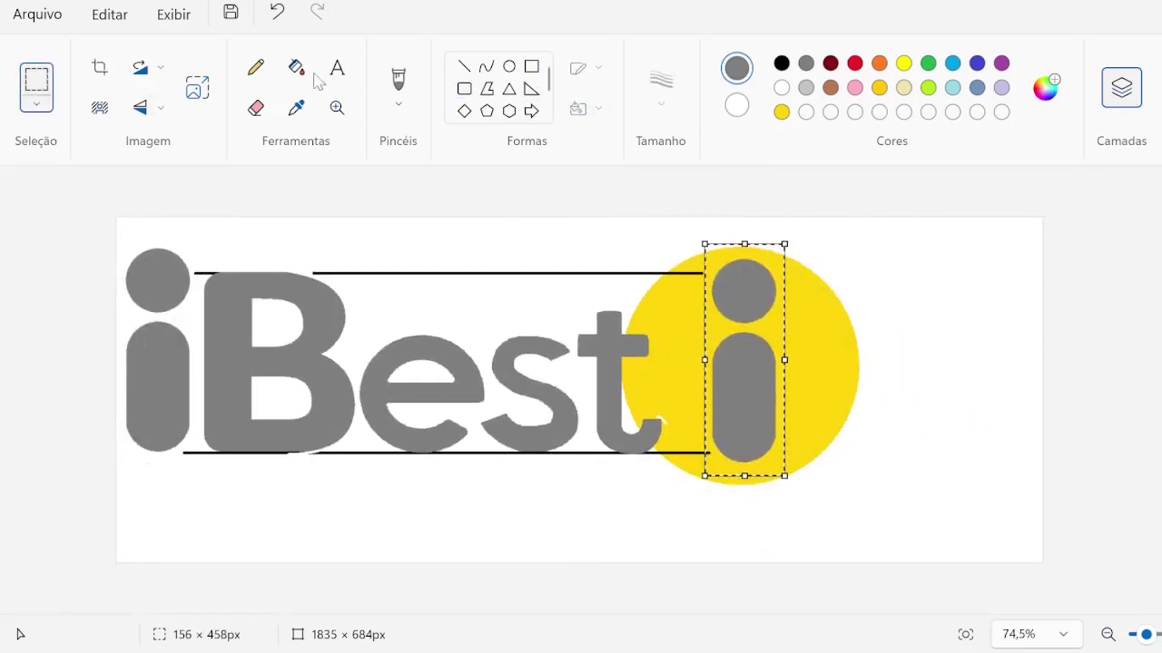
pyautogui.click(145, 110)
pyautogui.click(181, 145)
pyautogui.moveTo(755, 333); pyautogui.dragTo(749, 340)
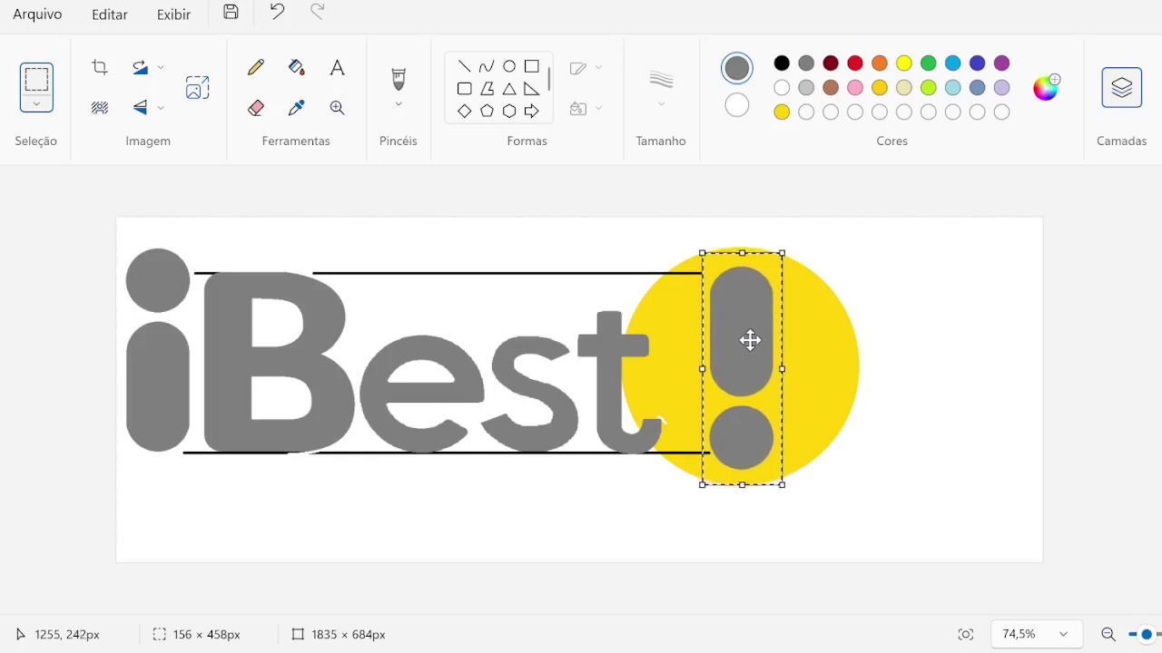
# - Select the lettering in an area of about 1085 × 526 px and shift it toward the exclamation mark
pyautogui.moveTo(122, 227); pyautogui.dragTo(672, 496)
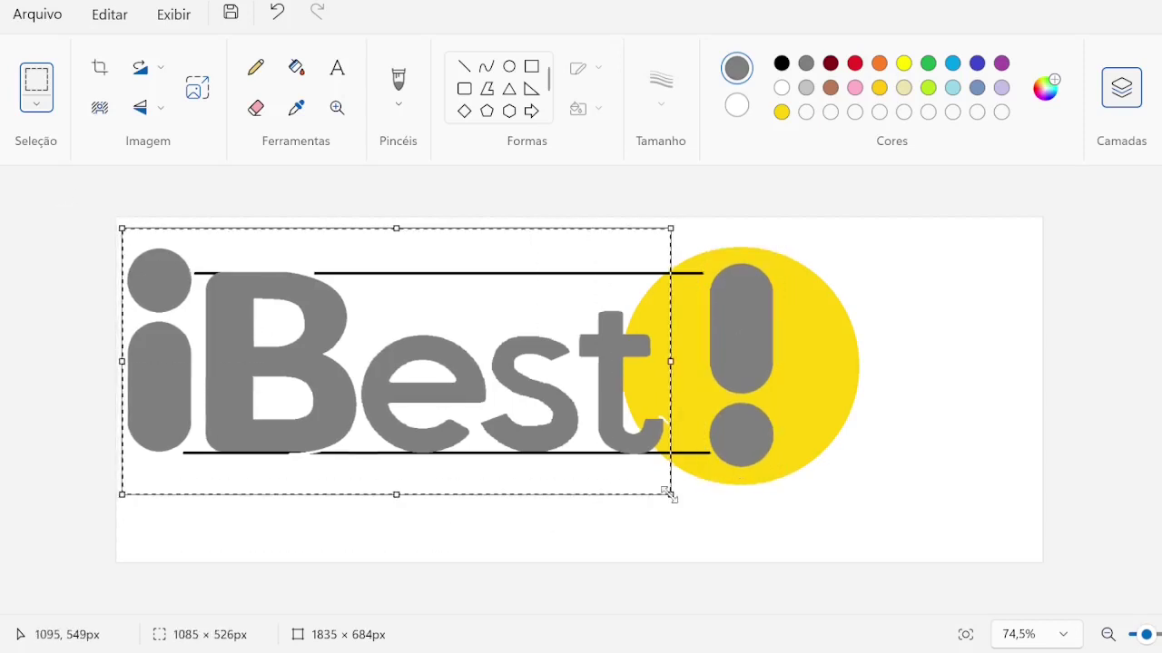
pyautogui.press('Right')
pyautogui.press('Right')
pyautogui.press('Right')
pyautogui.press('Right')
pyautogui.press('Right')
pyautogui.press('Right')
pyautogui.press('Right')
pyautogui.press('Right')
pyautogui.press('Right')
pyautogui.press('Right')
pyautogui.press('Right')
pyautogui.press('Right')
# - Select the s in an area of about 248 × 316 px and shift it into the gap between the e and the t
pyautogui.moveTo(452, 289); pyautogui.dragTo(466, 337)
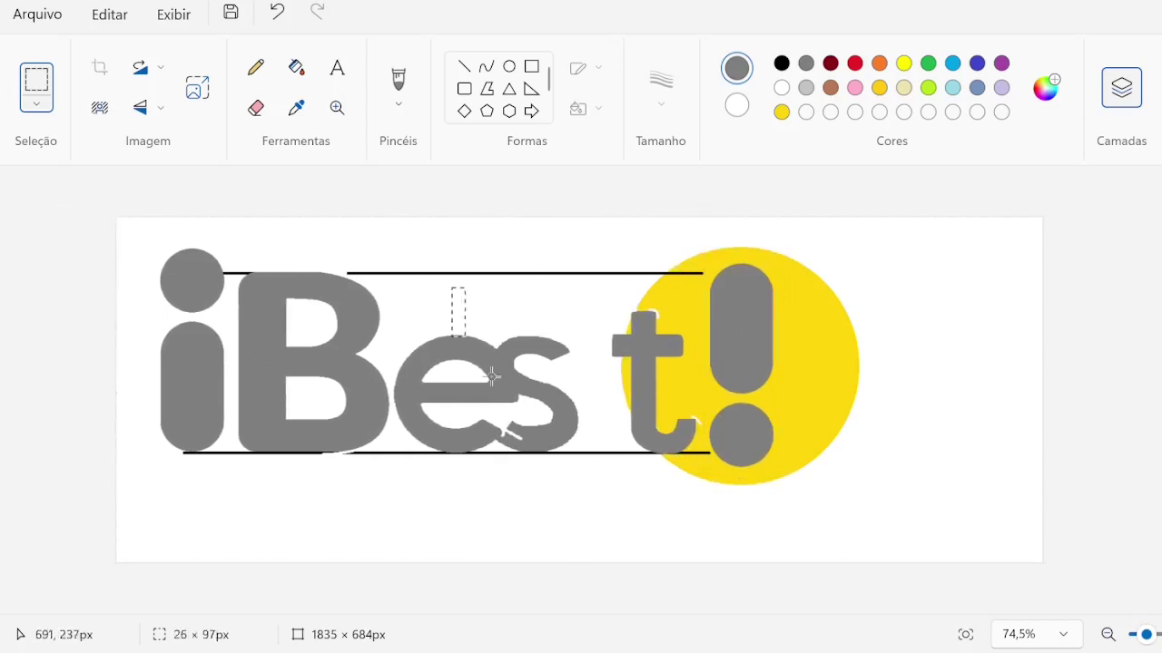
pyautogui.moveTo(493, 376); pyautogui.dragTo(594, 513)
pyautogui.press('Right')
pyautogui.press('Right')
pyautogui.press('Right')
pyautogui.press('Right')
pyautogui.press('Right')
pyautogui.press('Right')
pyautogui.press('Right')
pyautogui.press('Right')
pyautogui.press('Right')
pyautogui.click(679, 557)
pyautogui.moveTo(486, 317); pyautogui.dragTo(615, 477)
pyautogui.press('Right')
pyautogui.press('Right')
pyautogui.press('Escape')
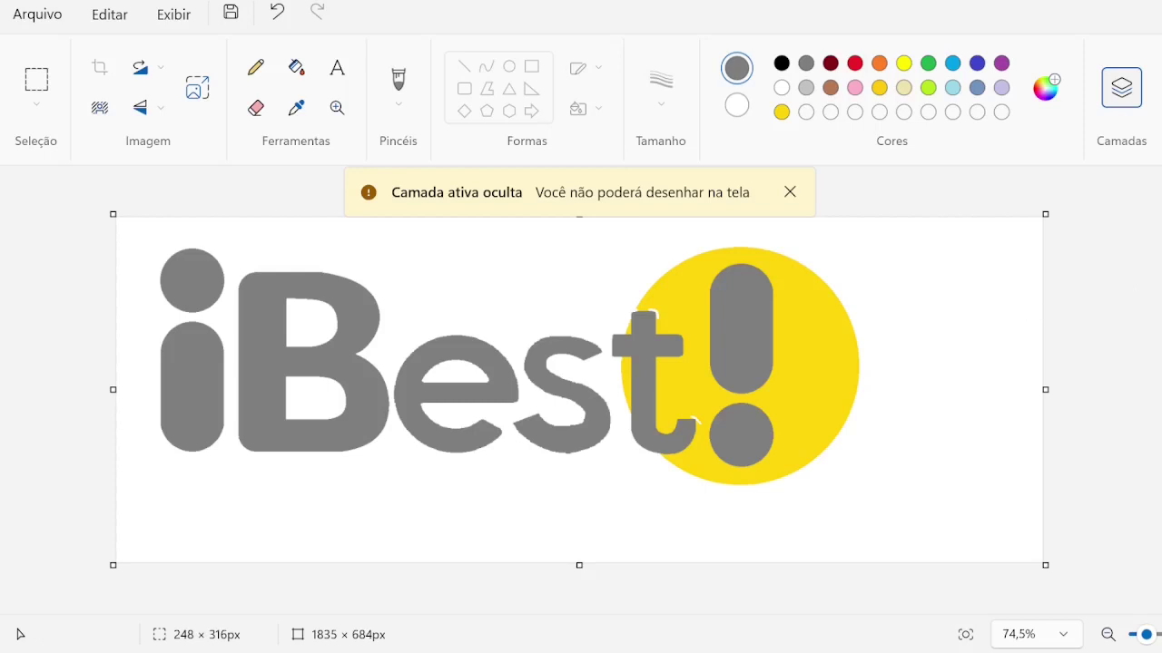
# - Erase the black guide lines along the top and the baseline of the lettering
pyautogui.scroll(3, 566, 363)
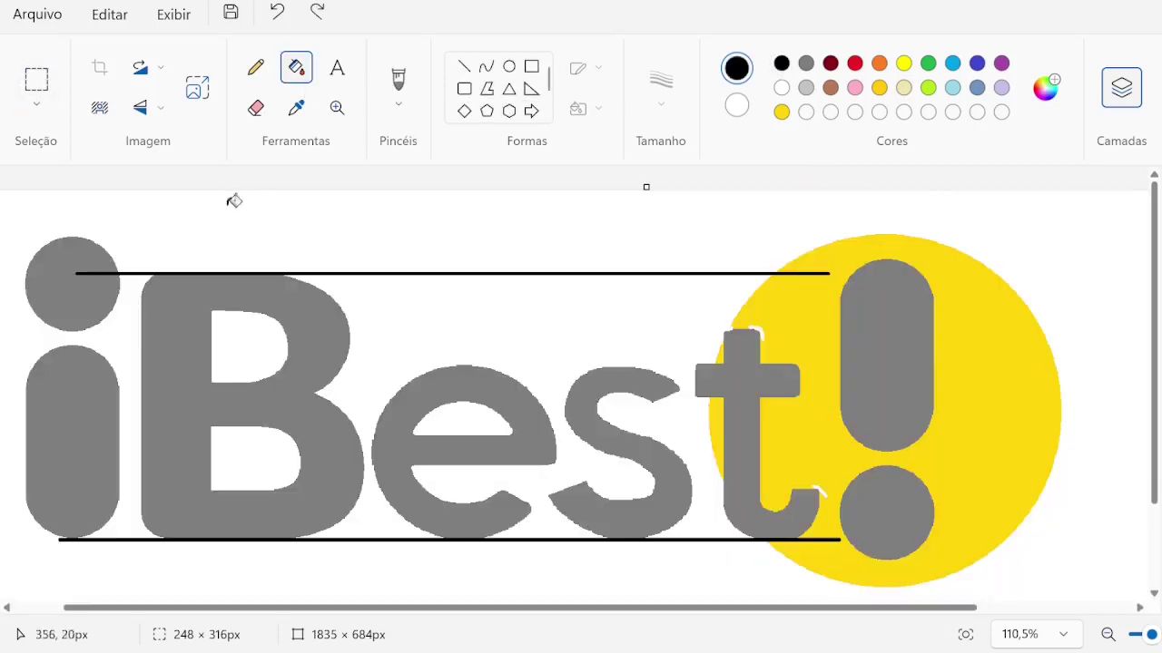
pyautogui.click(255, 108)
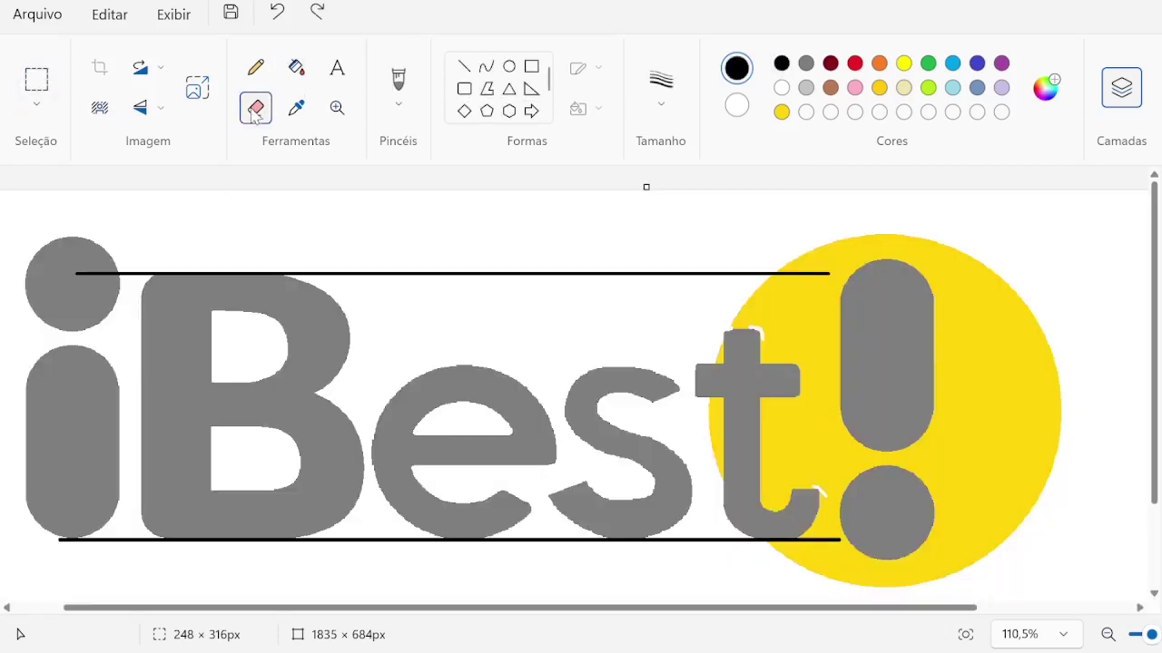
pyautogui.scroll(2, 96, 288)
pyautogui.scroll(-5, 208, 289)
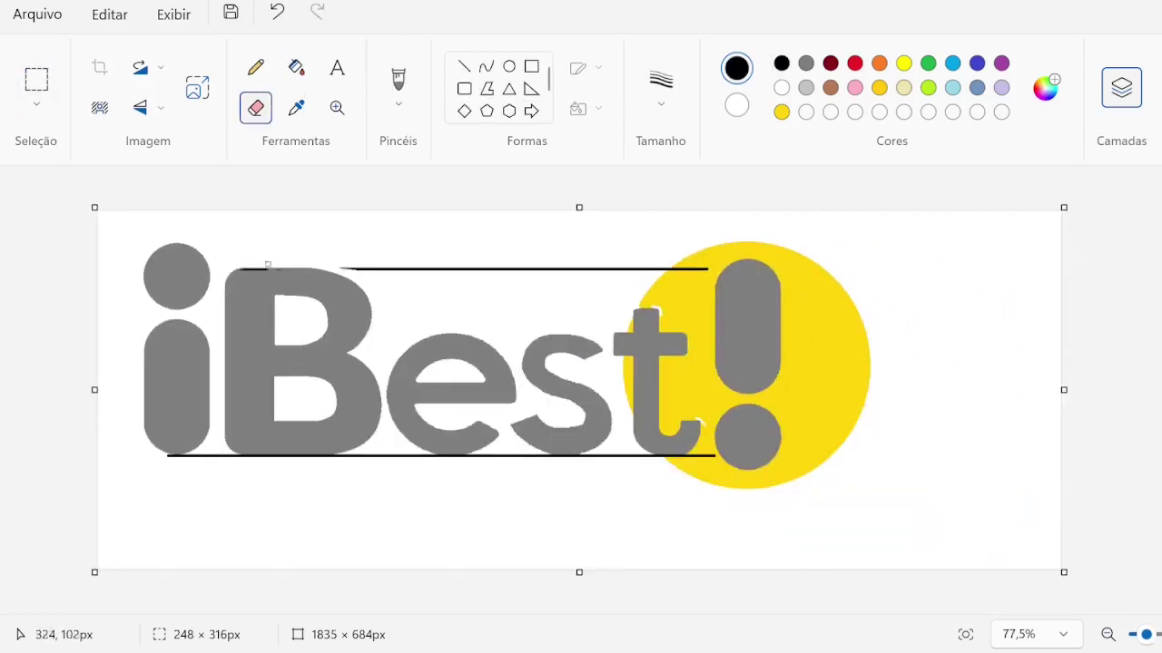
pyautogui.moveTo(268, 265); pyautogui.dragTo(632, 279)
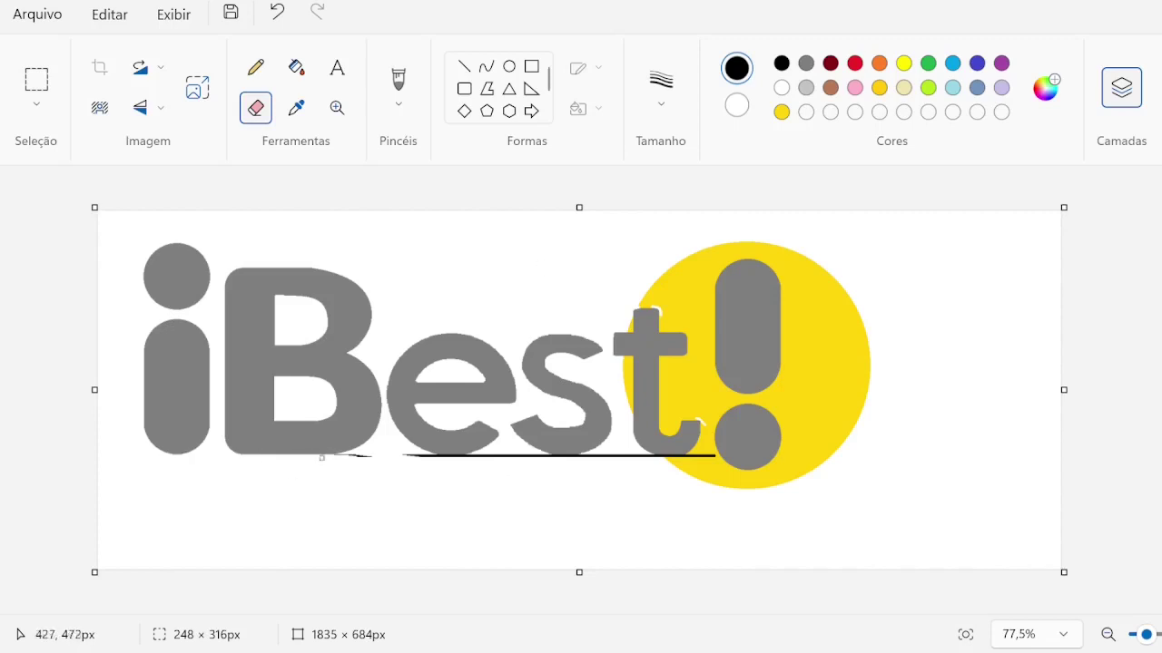
pyautogui.moveTo(401, 455); pyautogui.dragTo(988, 449)
# - Cover the white marks around the top of the t's stem with golden-yellow lines and make golden yellow the secondary colour too
pyautogui.scroll(4, 650, 354)
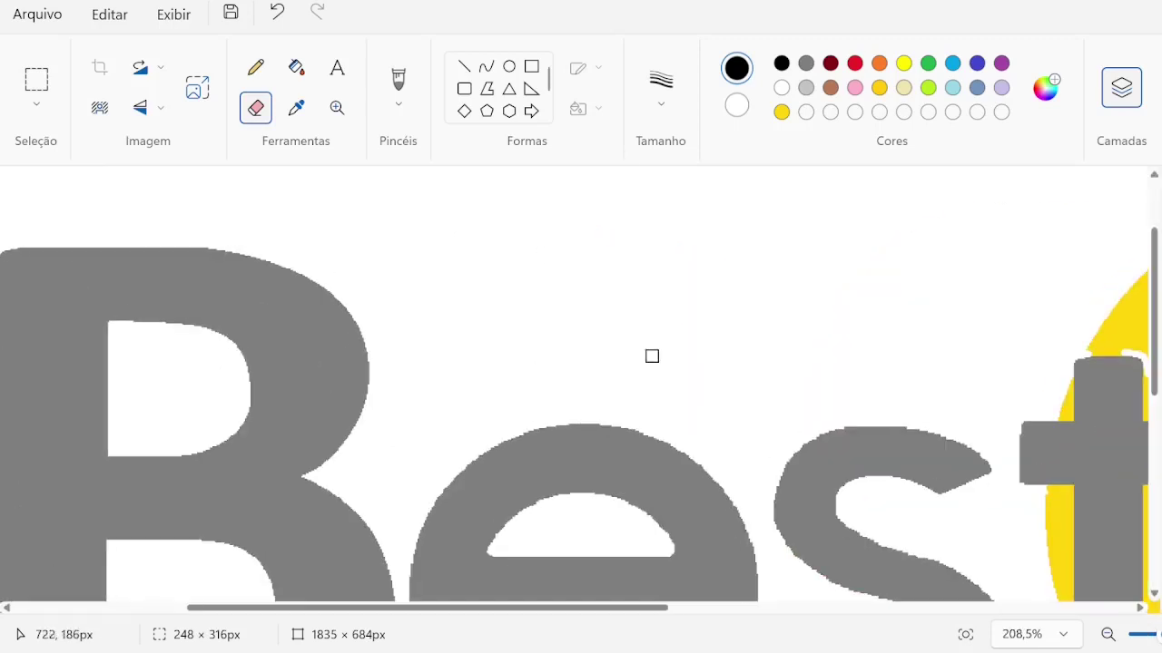
pyautogui.click(781, 112)
pyautogui.click(296, 67)
pyautogui.hscroll(3, 435, 224)
pyautogui.scroll(2, 435, 224)
pyautogui.scroll(3, 435, 223)
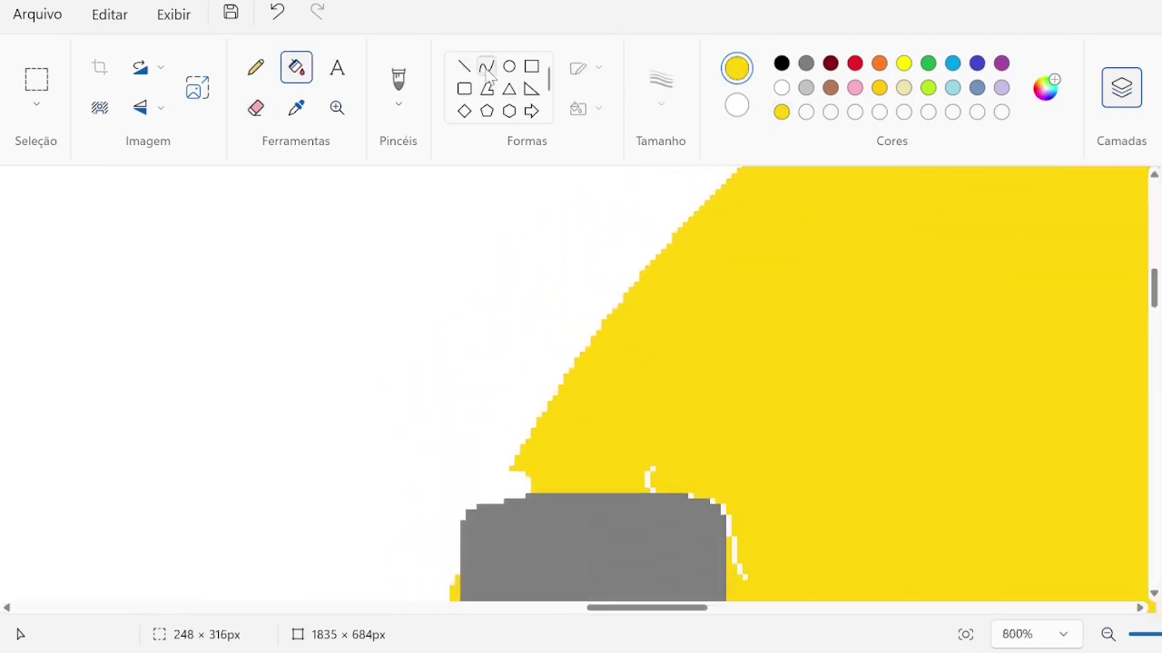
pyautogui.click(463, 66)
pyautogui.moveTo(608, 483); pyautogui.dragTo(711, 483)
pyautogui.click(737, 105)
pyautogui.click(781, 111)
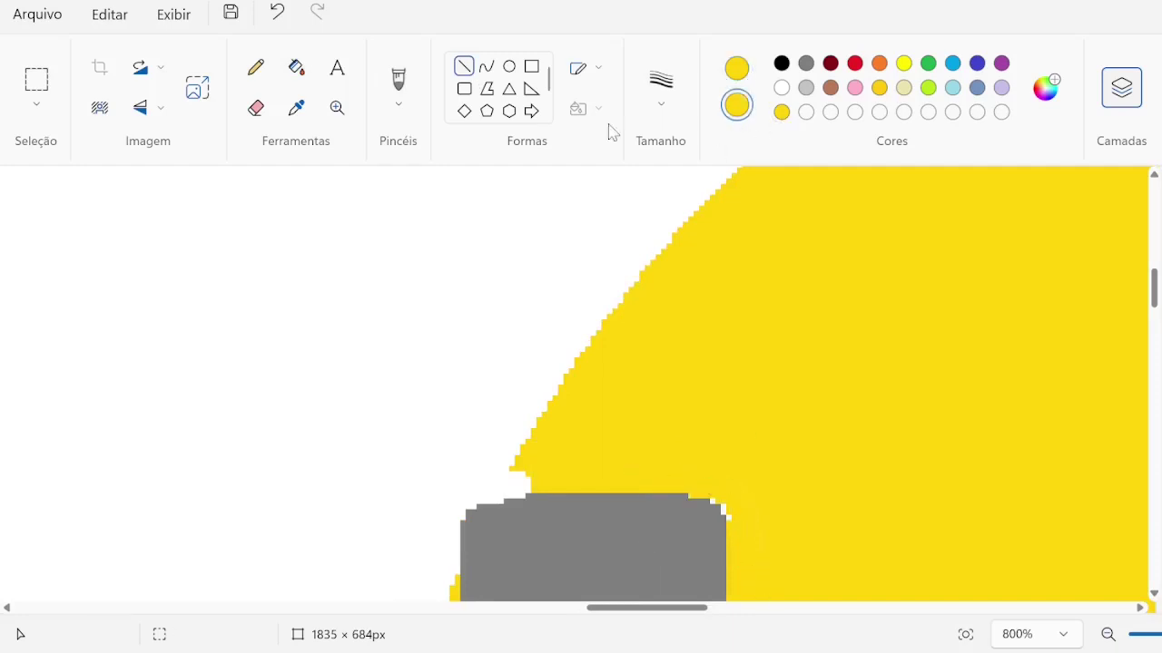
# - Touch up the t's top corner in yellow and extend the circle's edge to the stem with a line about 7 × 14 px
pyautogui.click(256, 107)
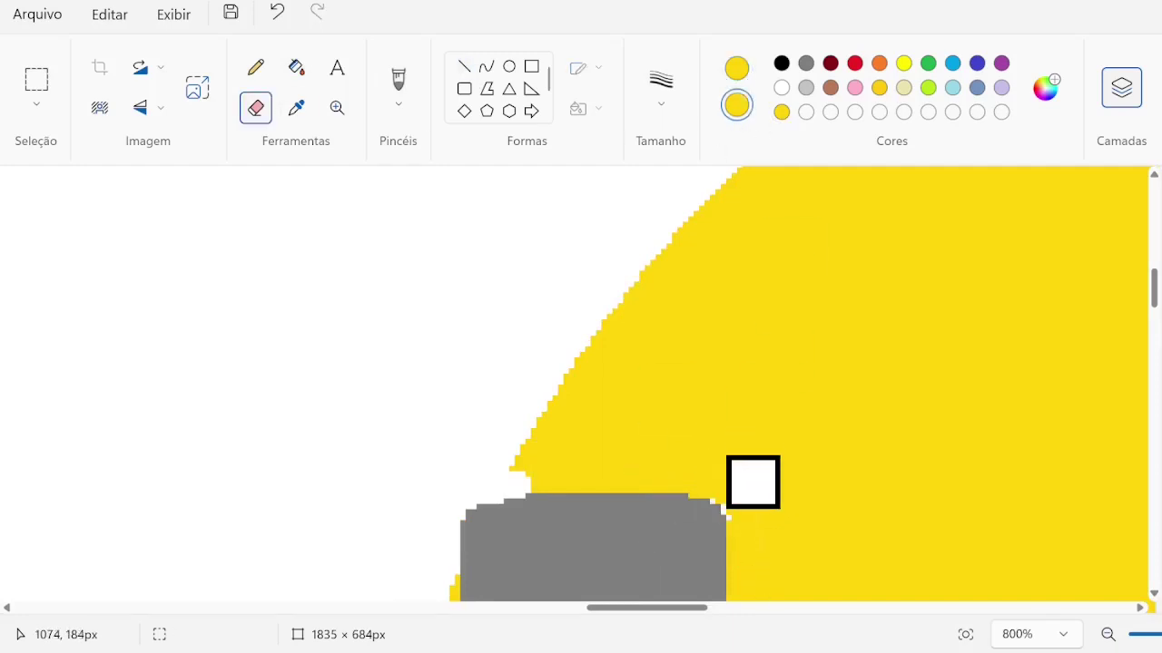
pyautogui.click(737, 68)
pyautogui.click(256, 67)
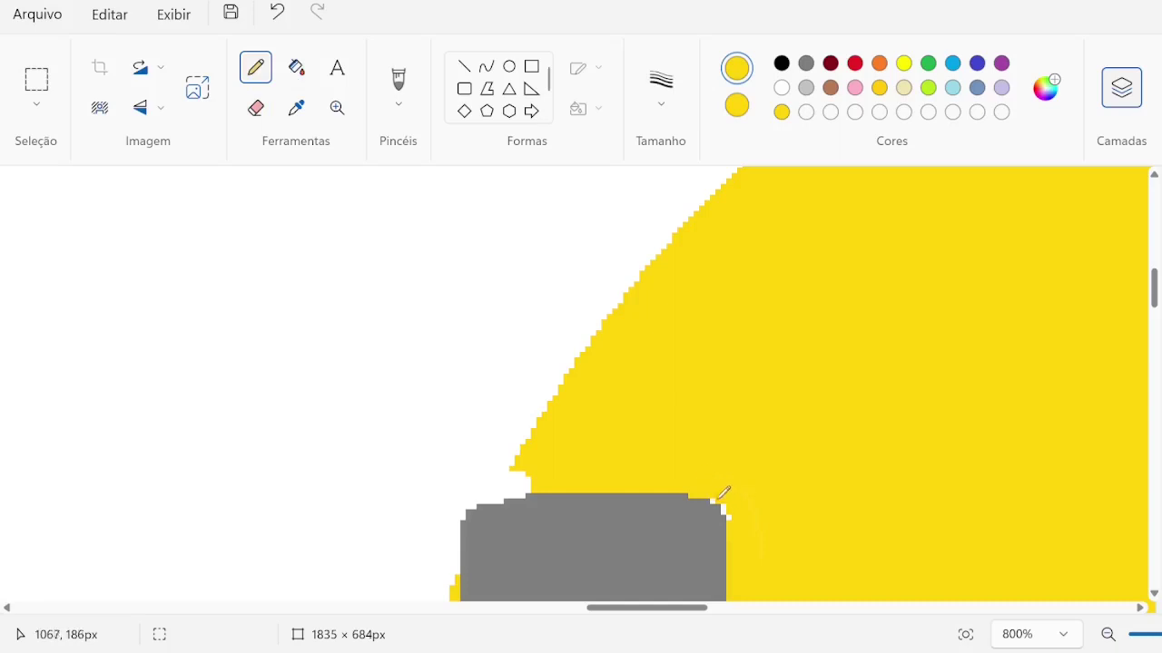
pyautogui.click(487, 66)
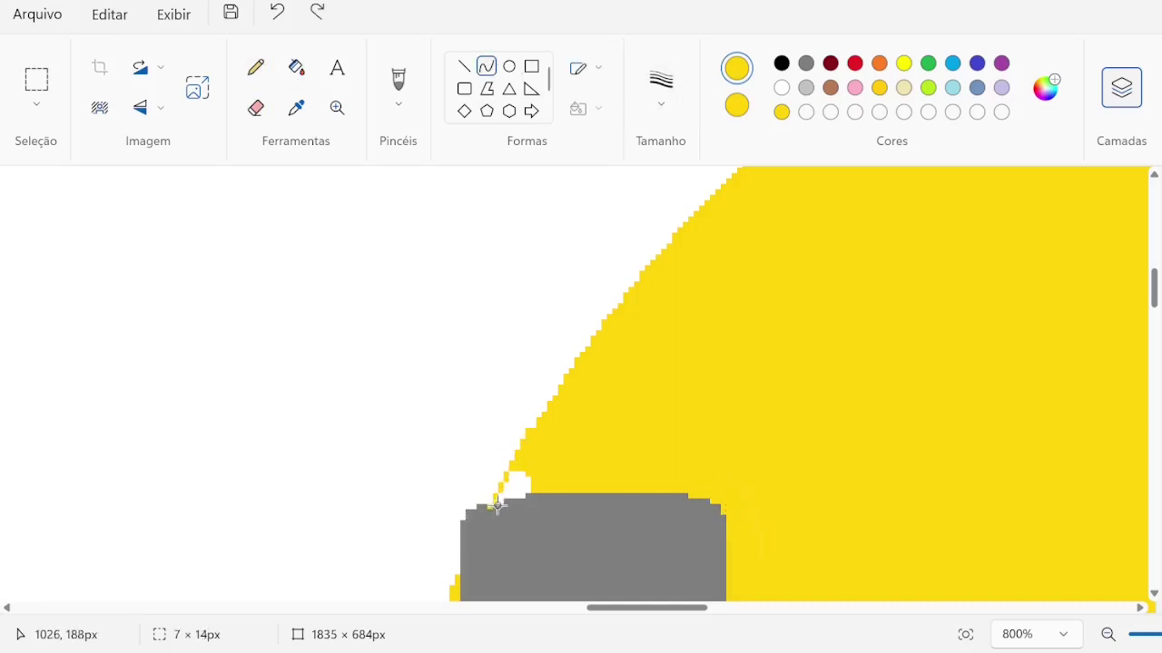
pyautogui.click(256, 67)
pyautogui.click(296, 67)
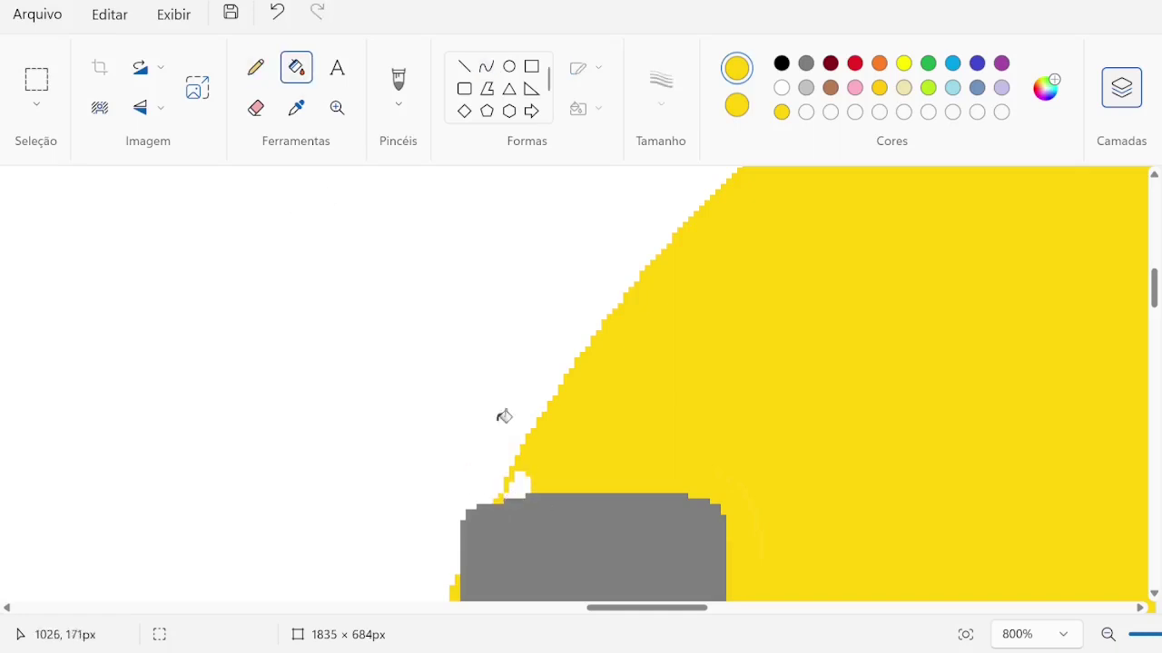
# - Cover the white marks above the t's hook with golden-yellow lines, one spanning about 14 × 20 px
pyautogui.scroll(-5, 505, 472)
pyautogui.hscroll(-3, 932, 530)
pyautogui.scroll(4, 933, 531)
pyautogui.scroll(-5, 933, 531)
pyautogui.click(464, 66)
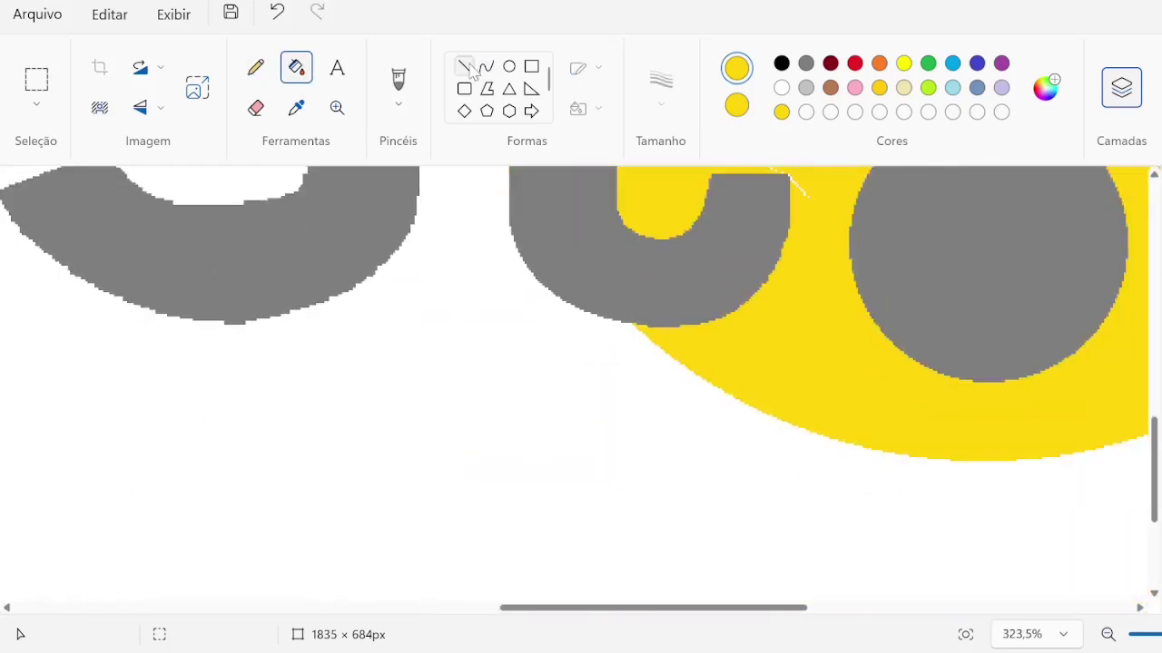
pyautogui.moveTo(753, 228); pyautogui.dragTo(835, 228)
pyautogui.scroll(2, 687, 240)
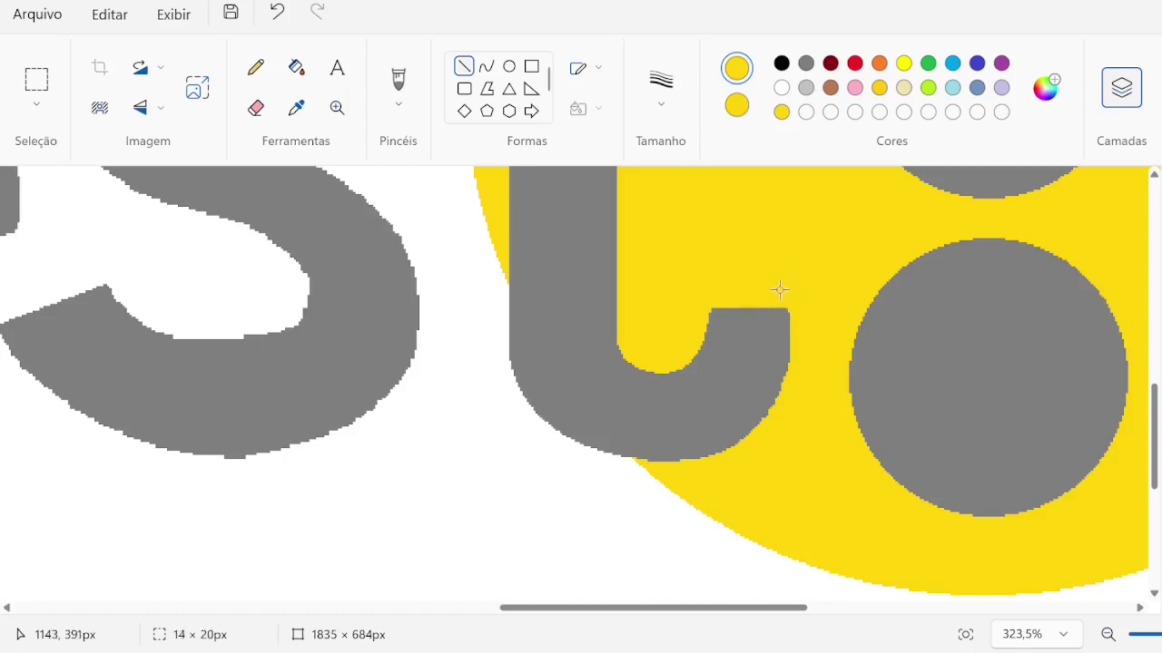
# - Fill the exclamation mark's bar, the letters t, s, e and B, and the i's stem with black
pyautogui.scroll(-6, 324, 370)
pyautogui.click(296, 67)
pyautogui.click(781, 62)
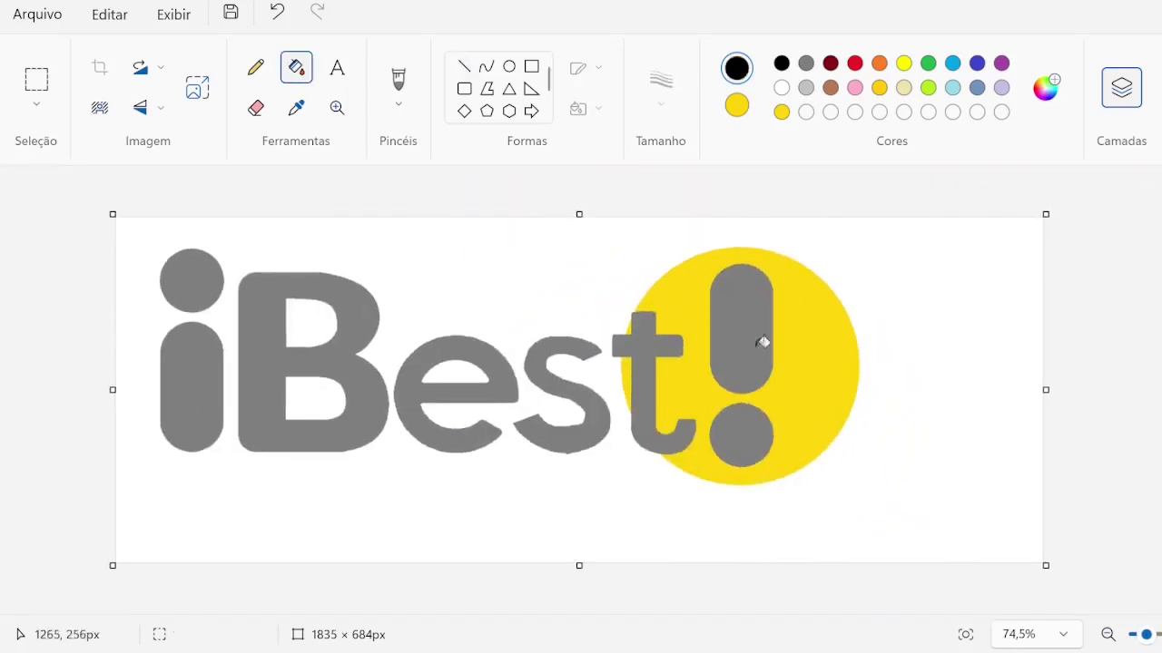
pyautogui.click(760, 340)
pyautogui.click(654, 390)
pyautogui.click(562, 395)
pyautogui.click(477, 342)
pyautogui.click(263, 363)
pyautogui.click(191, 390)
# - Fill the dot of the i and the dot of the exclamation mark with bright red
pyautogui.click(854, 63)
pyautogui.click(191, 280)
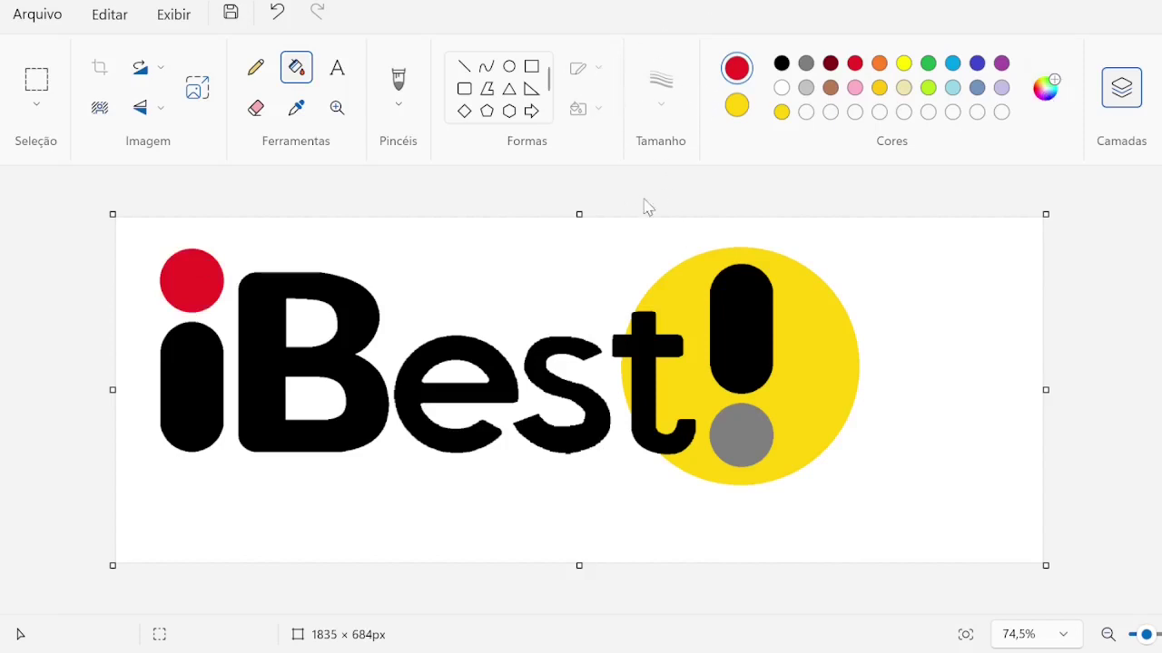
pyautogui.click(742, 418)
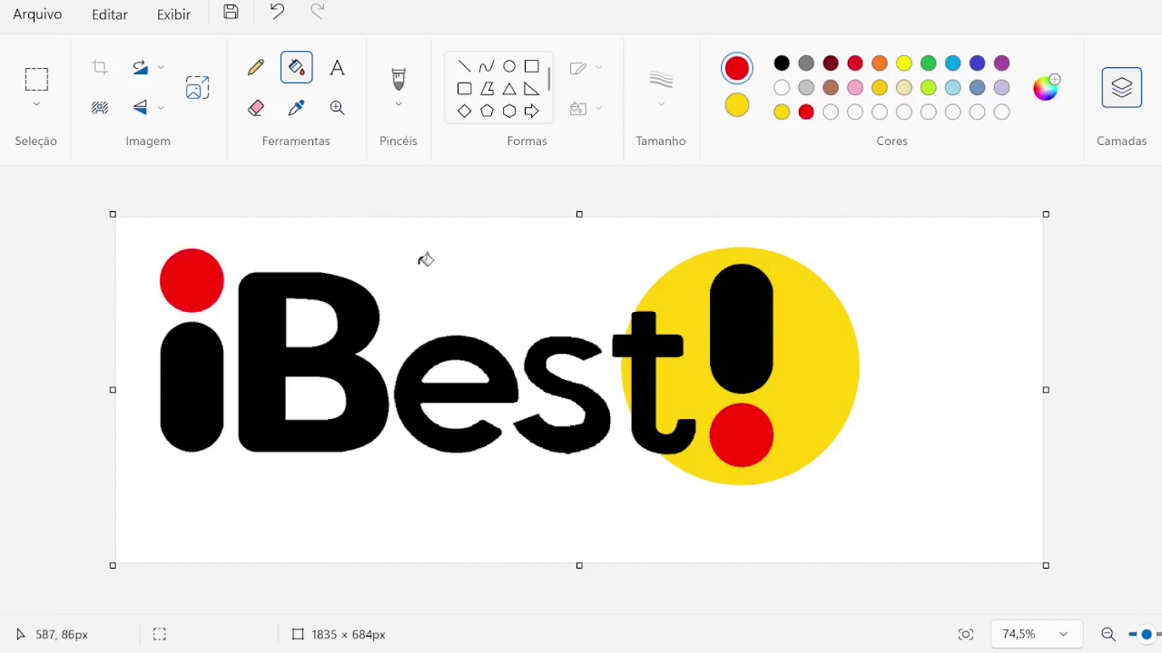
pyautogui.scroll(-2, 607, 303)
pyautogui.scroll(1, 674, 405)
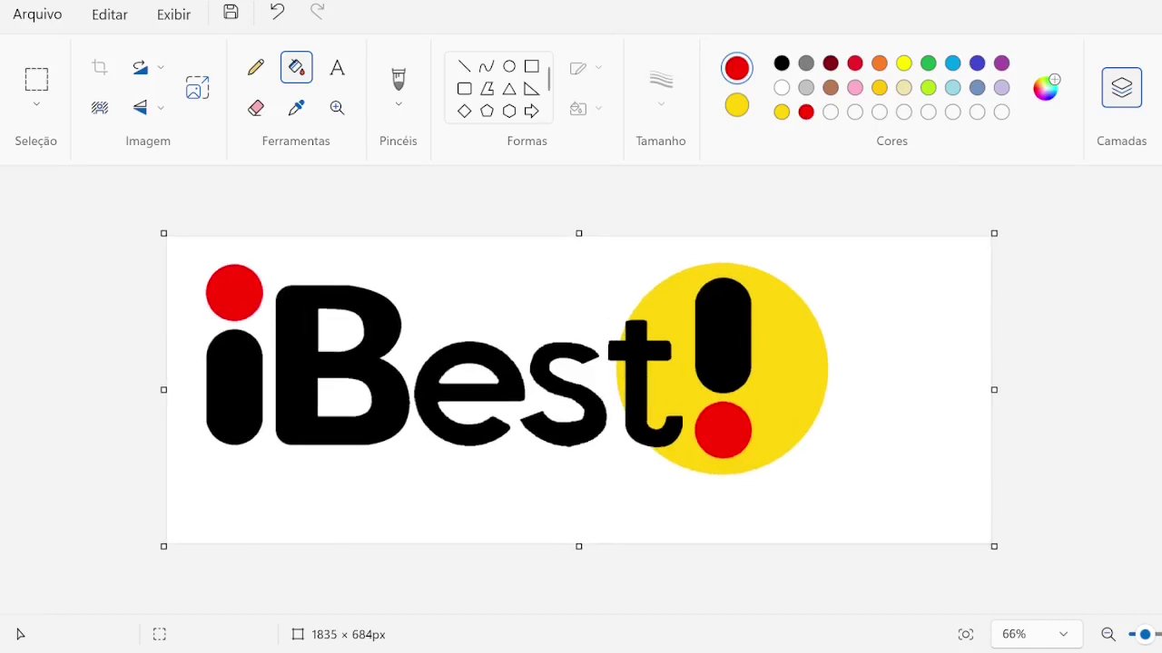